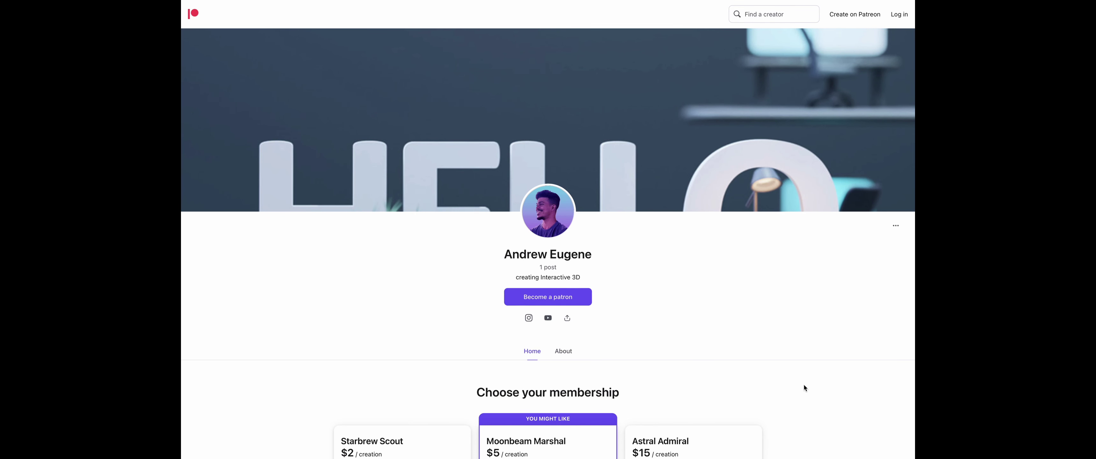
Look through the creator's Patreon page, covering the membership tiers, recent posts and About section.
scroll(804, 385, "down", 10)
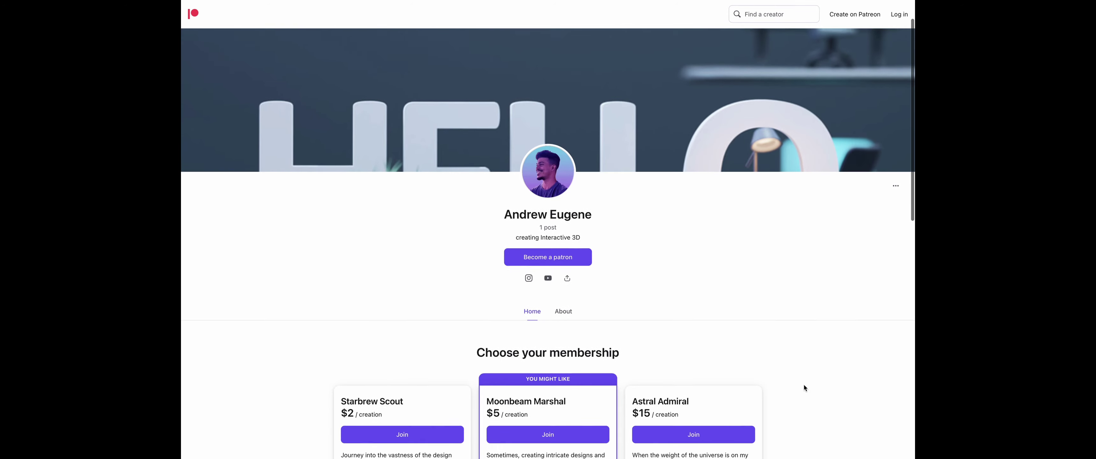
scroll(804, 385, "down", 2)
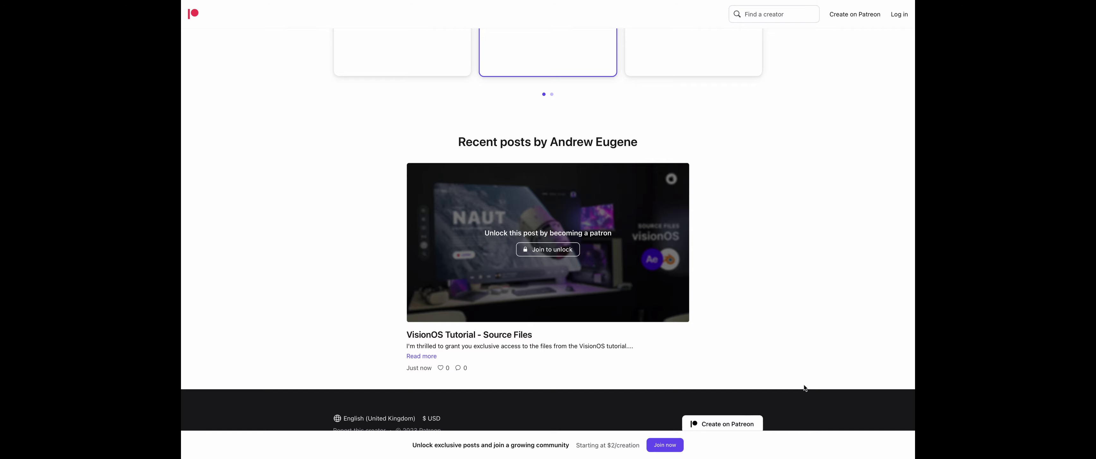
scroll(804, 386, "up", 8)
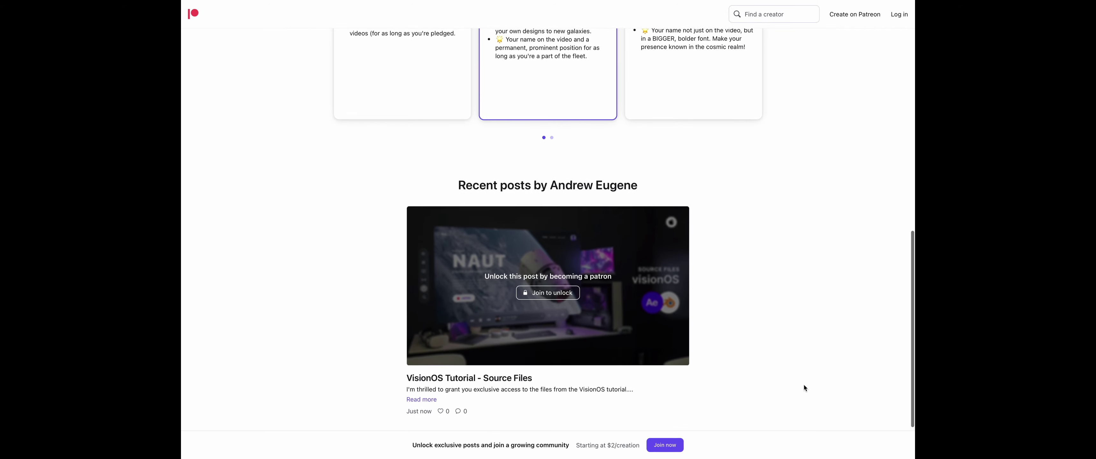
scroll(804, 387, "up", 2)
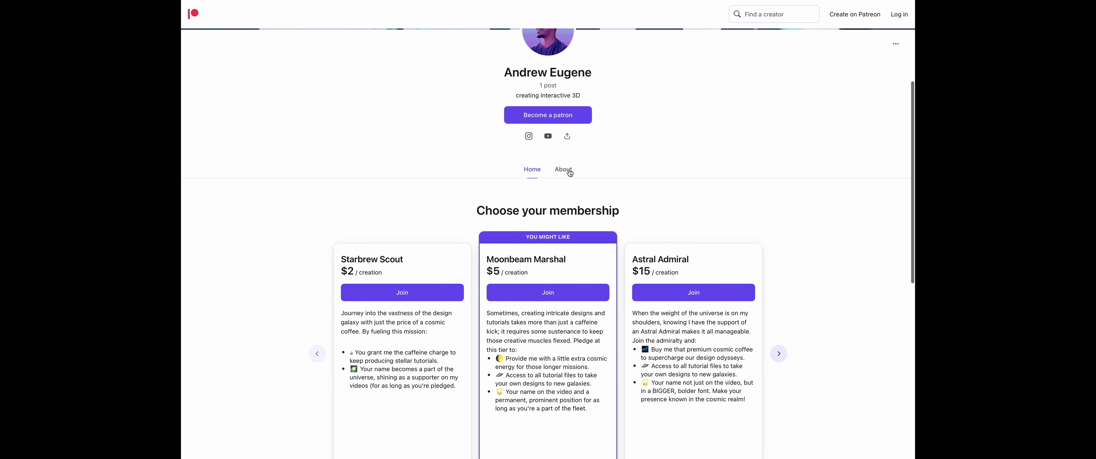
left_click(564, 170)
scroll(570, 173, "up", 1)
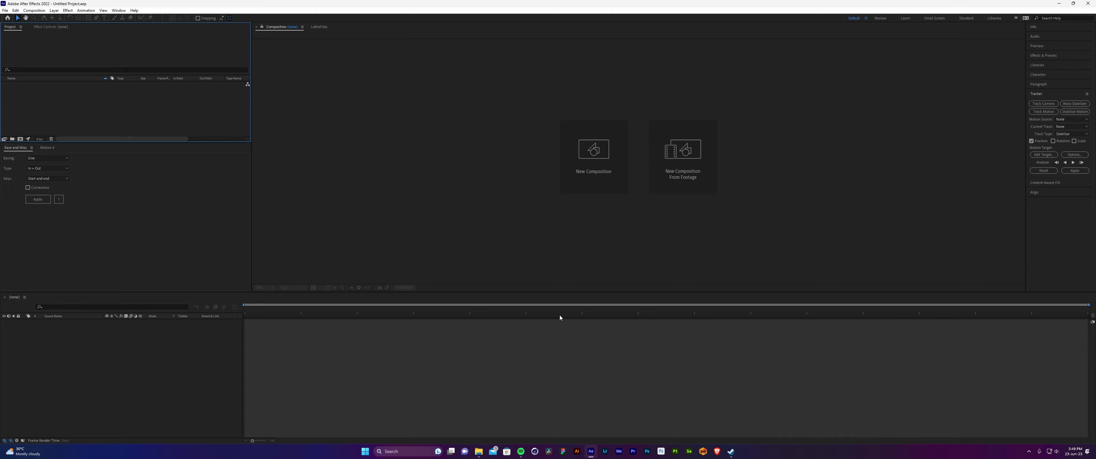
Import the desk-setup MOV clip from the file browser and build a composition from it.
key("alt+Tab")
left_click_drag(546, 149, 117, 113)
left_click_drag(80, 88, 148, 337)
left_click_drag(245, 309, 233, 259)
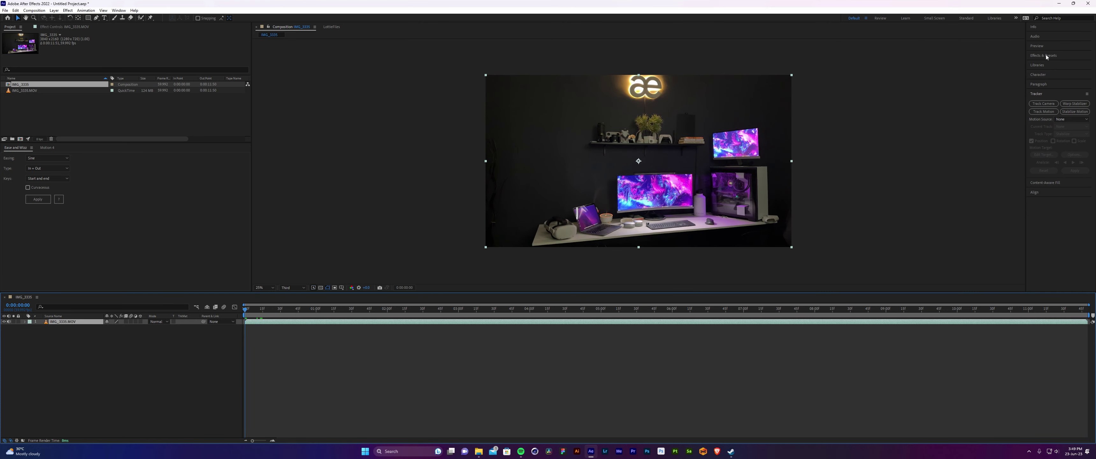
Run the 3D Camera Tracker on the desk footage layer.
left_click(1052, 103)
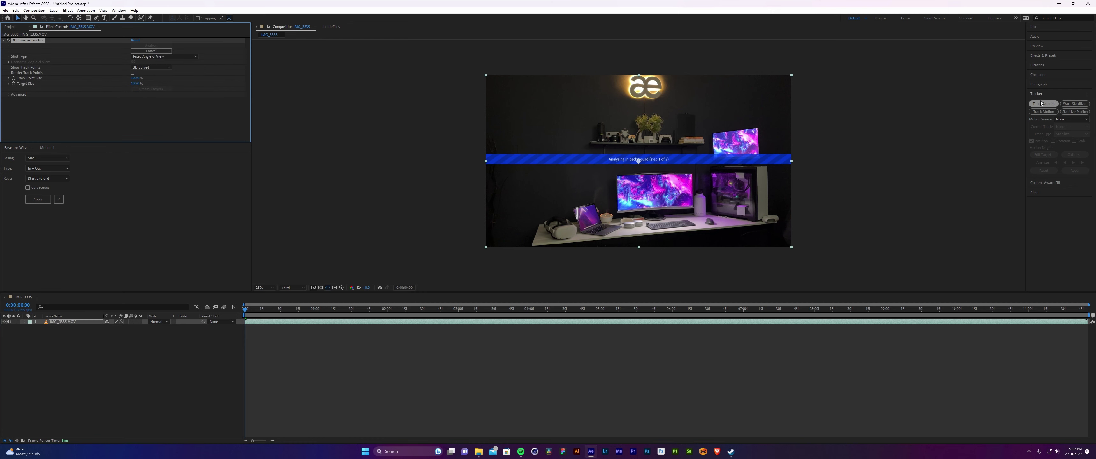
left_click(119, 11)
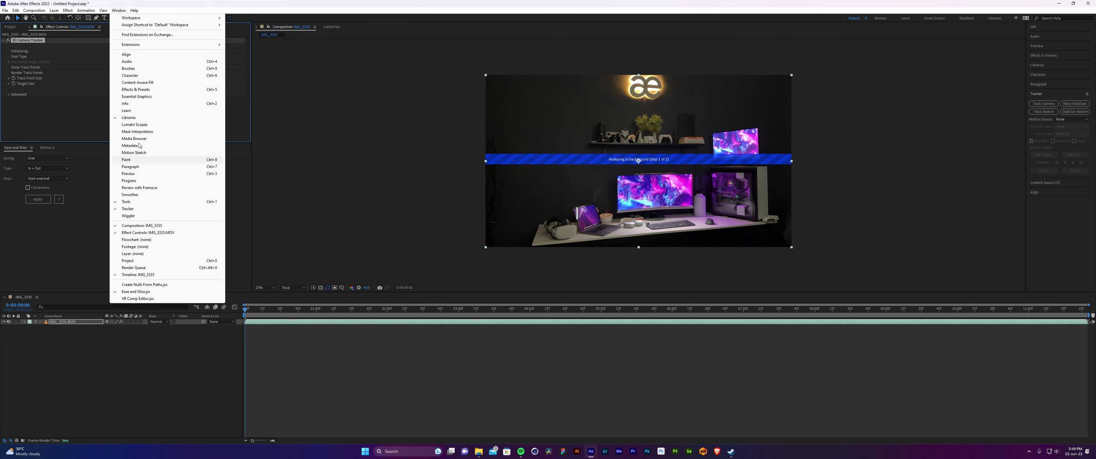
left_click(121, 10)
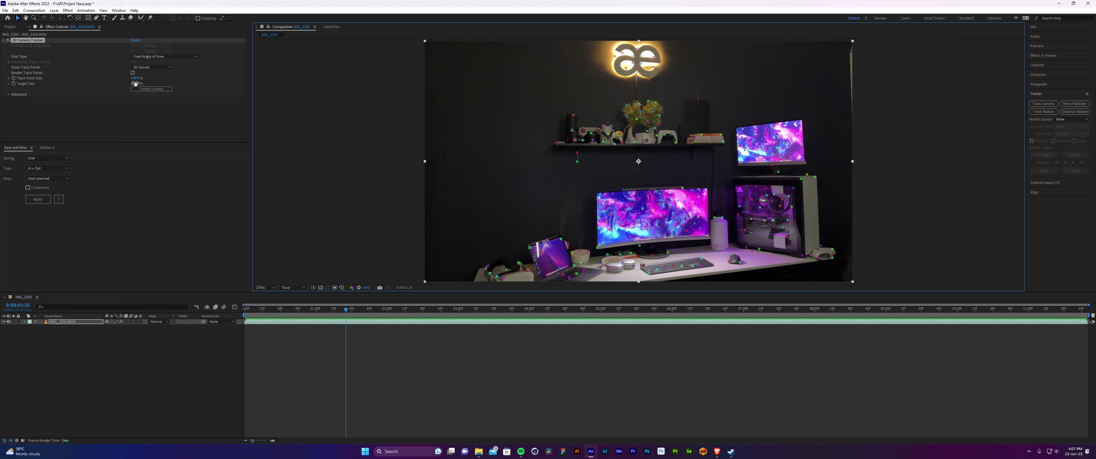
Try a larger Track Point Size in the 3D Camera Tracker, and set it back to 100%.
left_click_drag(135, 78, 162, 83)
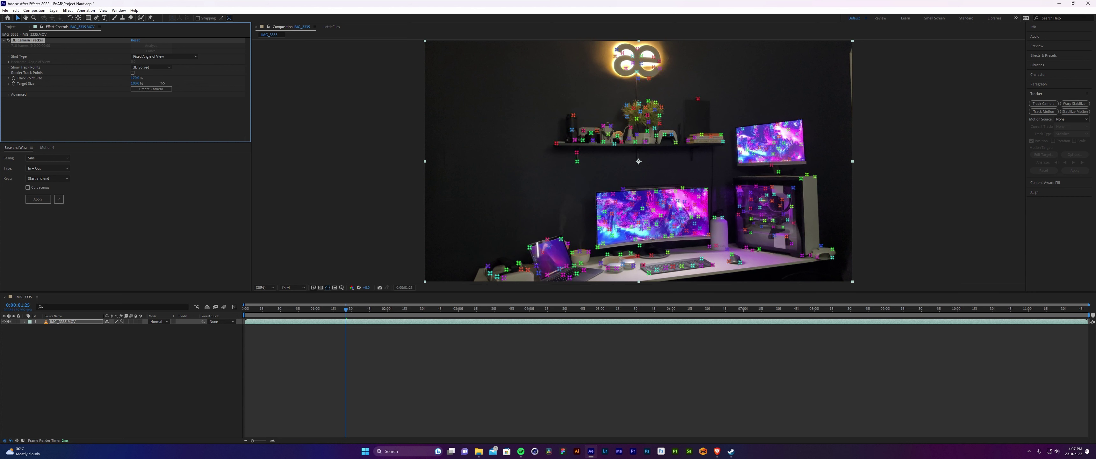
left_click(136, 80)
type("100")
key("Return")
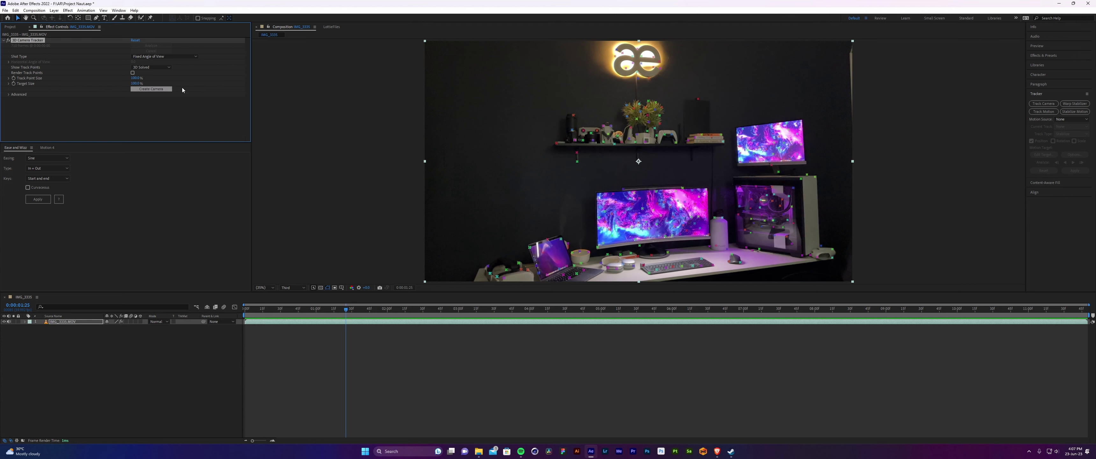
Select the track points on the main monitor's screen and create a solid and camera from them.
scroll(677, 182, "up", 2)
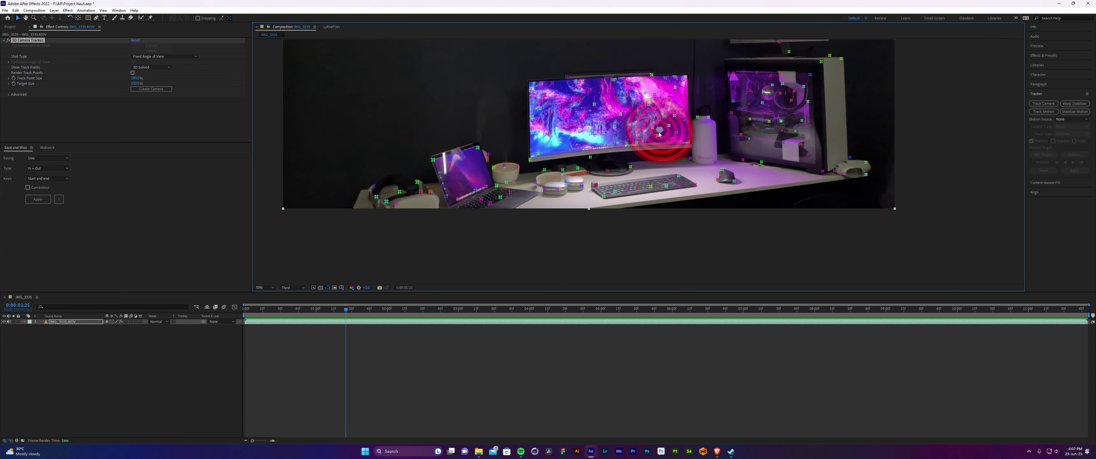
scroll(677, 182, "down", 4)
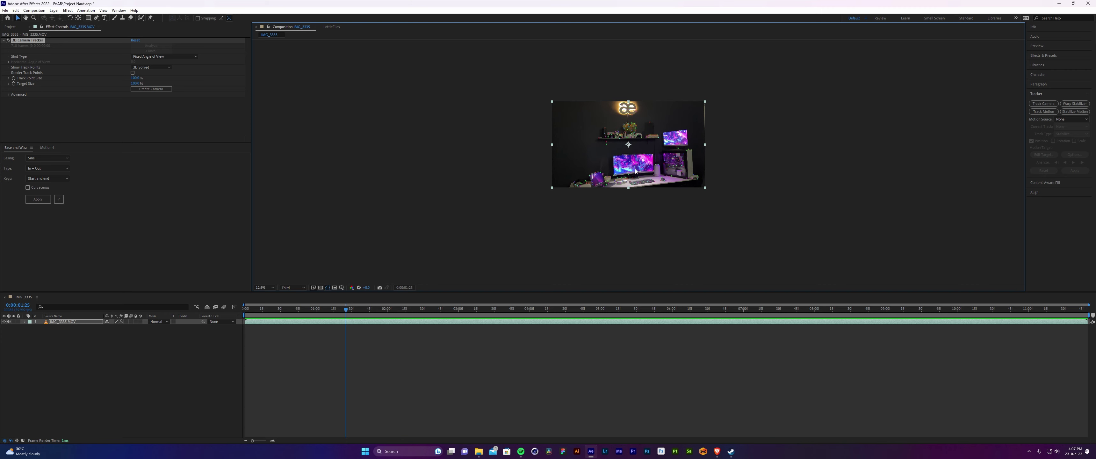
scroll(635, 171, "up", 4)
left_click_drag(681, 191, 655, 157)
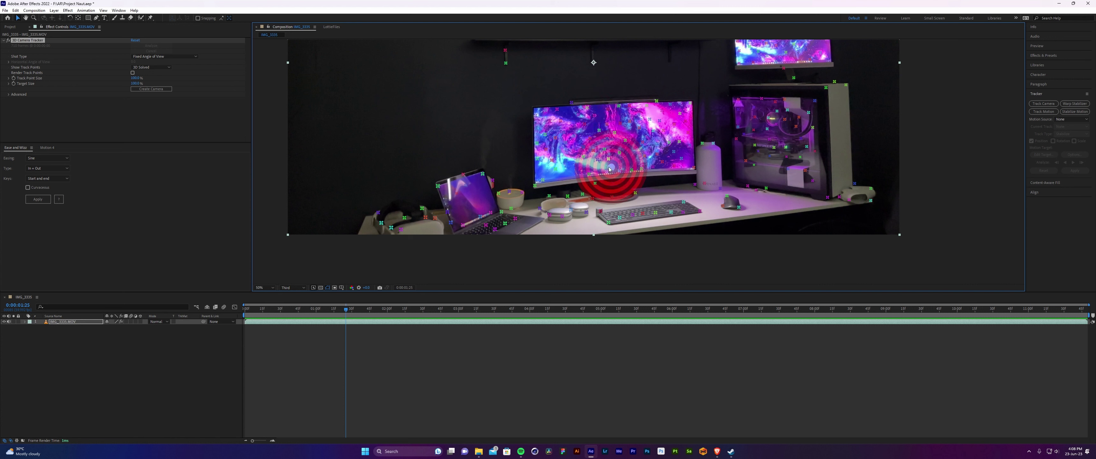
mouse_move(618, 168)
left_mouse_down()
mouse_move(630, 139)
mouse_move(606, 123)
mouse_move(572, 137)
mouse_move(578, 159)
mouse_move(599, 166)
left_mouse_up()
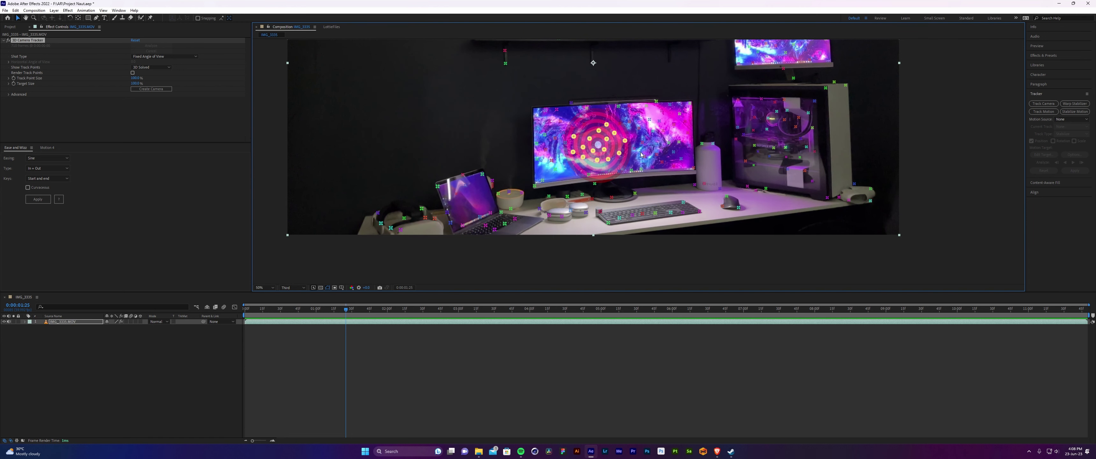
mouse_move(652, 160)
left_mouse_down()
mouse_move(657, 128)
mouse_move(604, 132)
mouse_move(602, 164)
mouse_move(646, 194)
left_mouse_up()
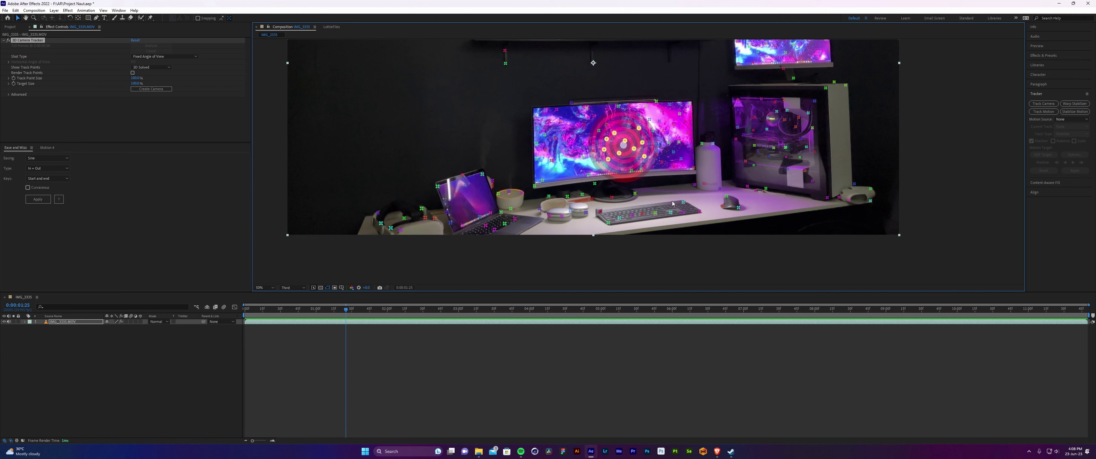
right_click(622, 162)
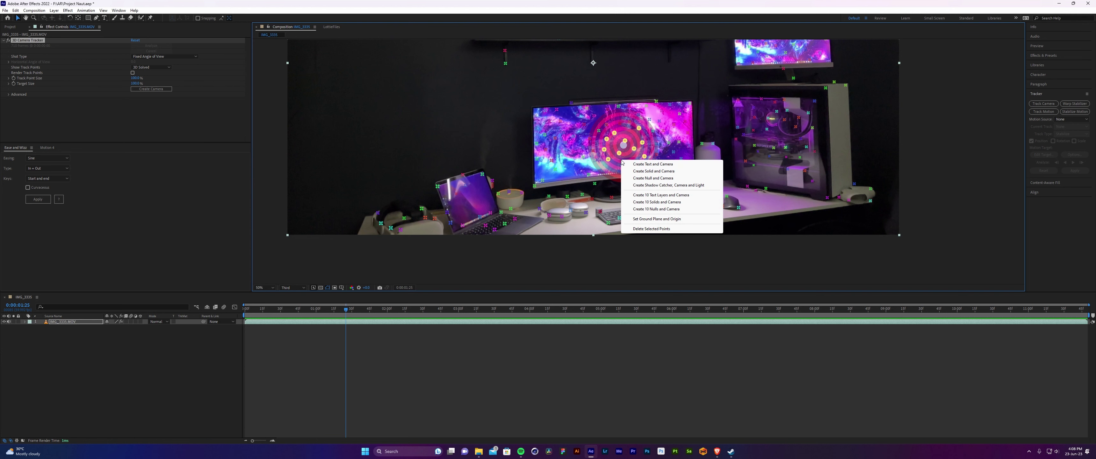
left_click(661, 171)
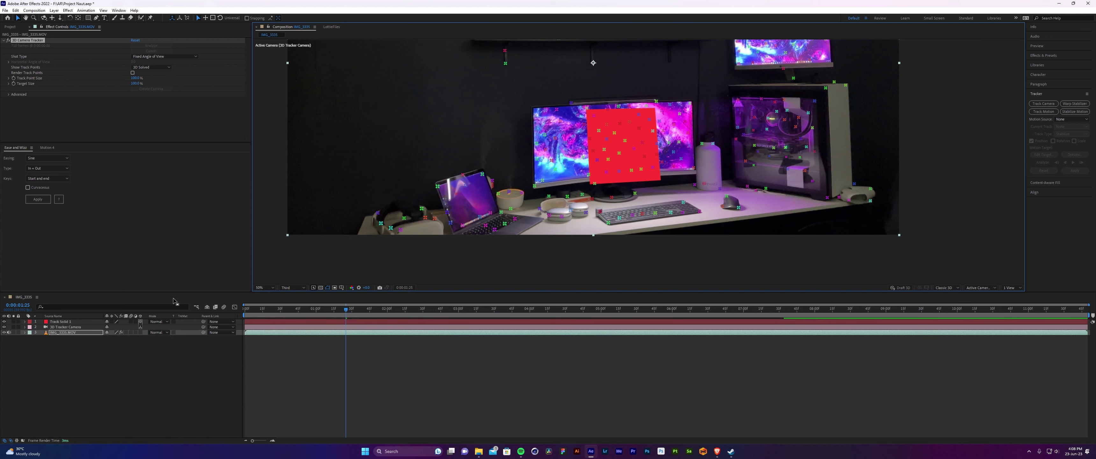
Adjust the orientation of Track Solid 1 near the start of the composition and play the clip to check its tracking.
left_click(57, 322)
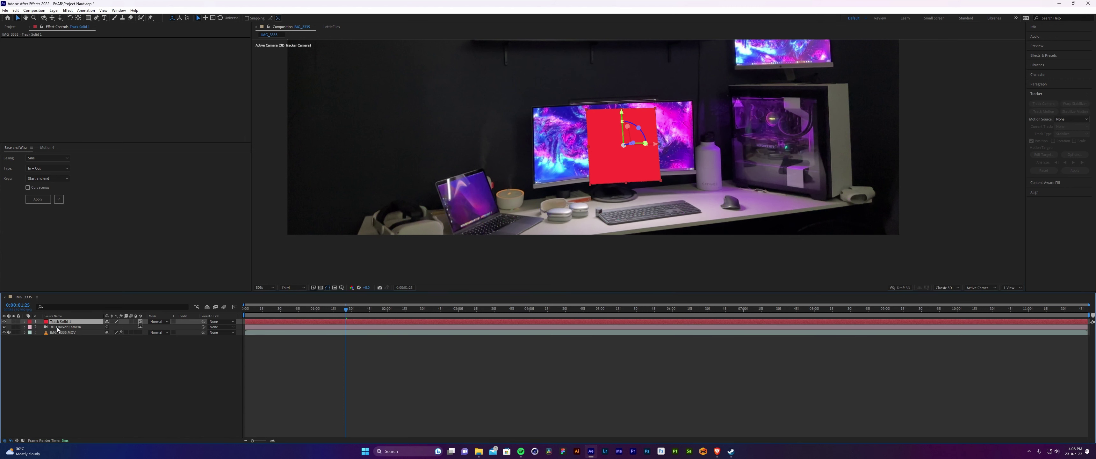
mouse_move(255, 312)
left_mouse_down()
mouse_move(416, 313)
mouse_move(247, 312)
left_mouse_up()
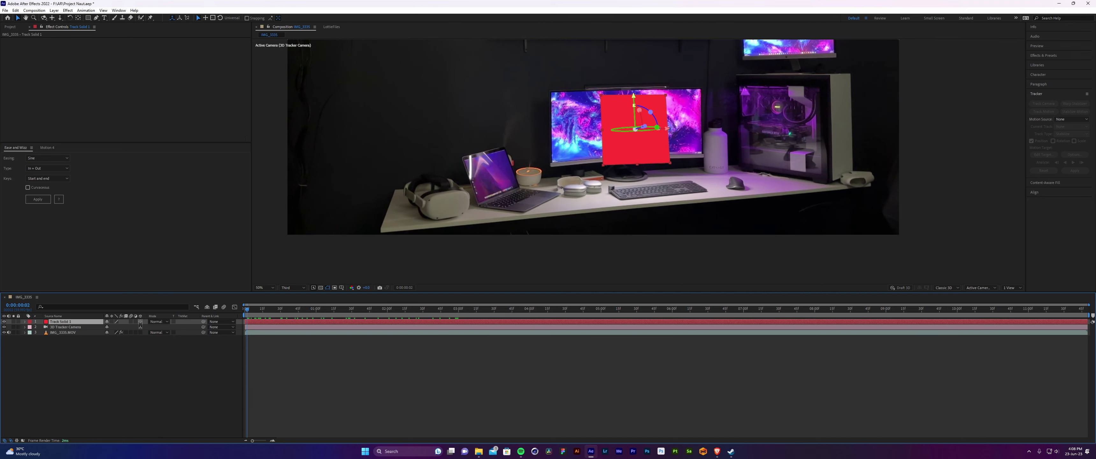
left_click_drag(651, 112, 635, 129)
key("space")
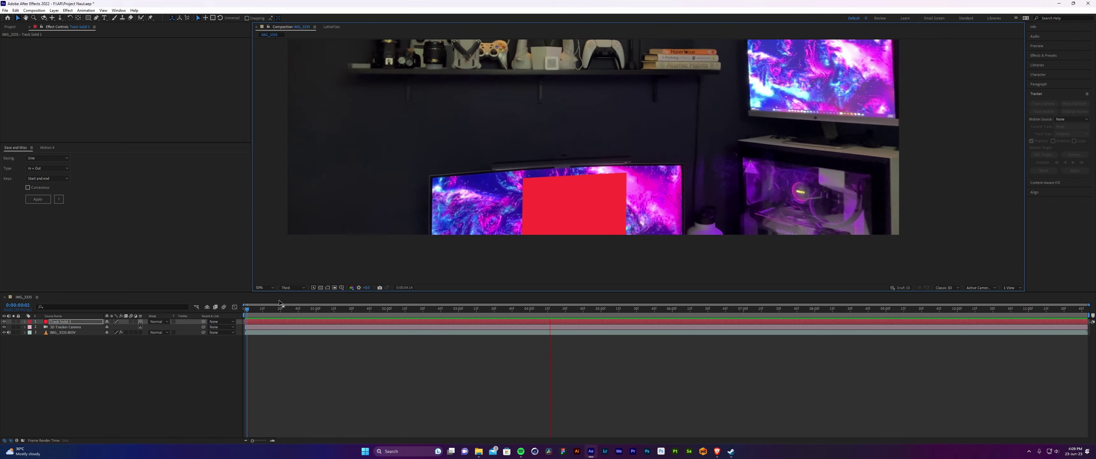
key("space")
key("space")
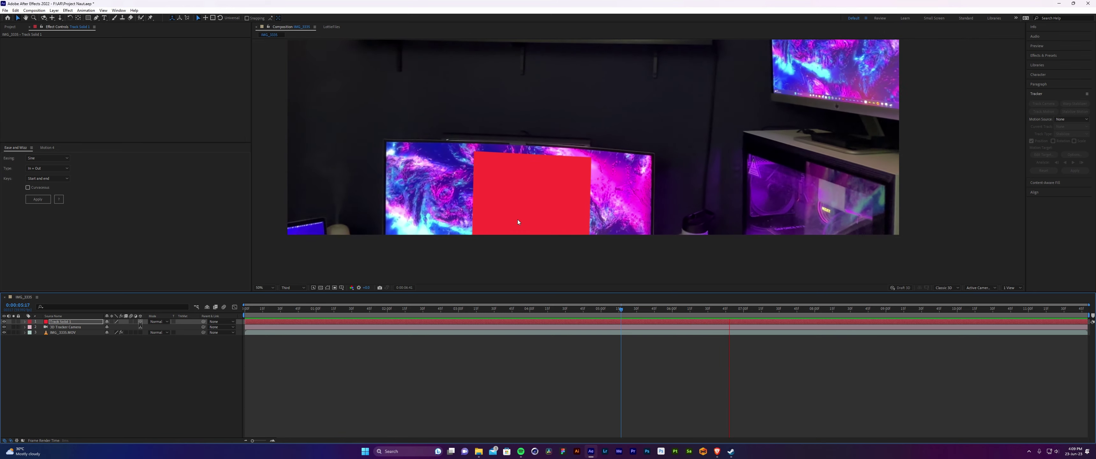
key("space")
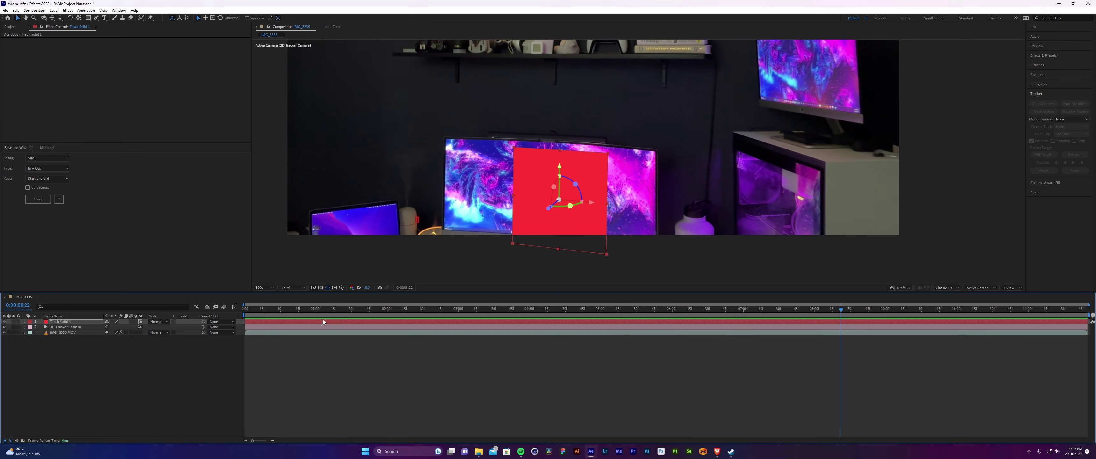
At the first frame, shift Track Solid 1 toward the right side of the main monitor and preview it.
key("Home")
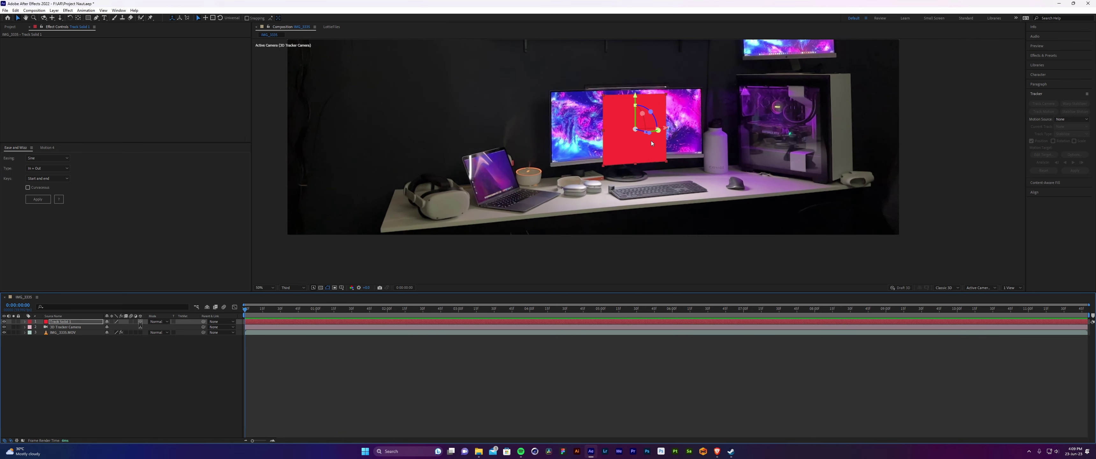
left_click_drag(650, 134, 666, 139)
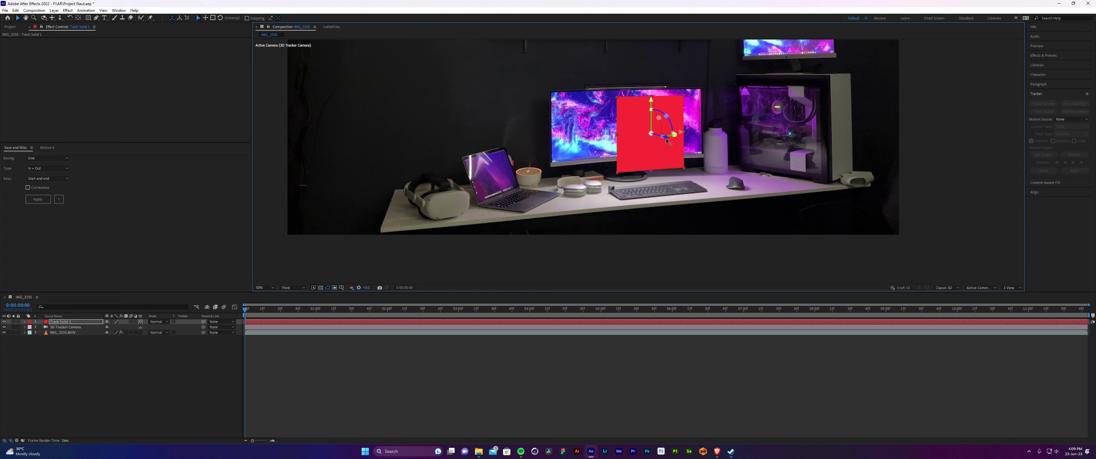
key("space")
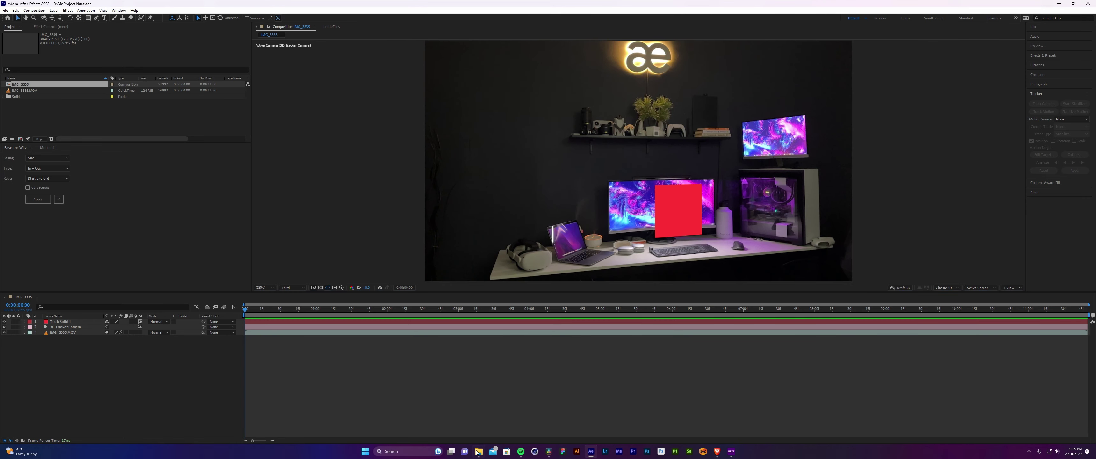
Import the purple panel PNG, place it above Track Solid 1 in the composition, and enlarge it over the desk.
left_click(479, 451)
left_click_drag(587, 148, 160, 105)
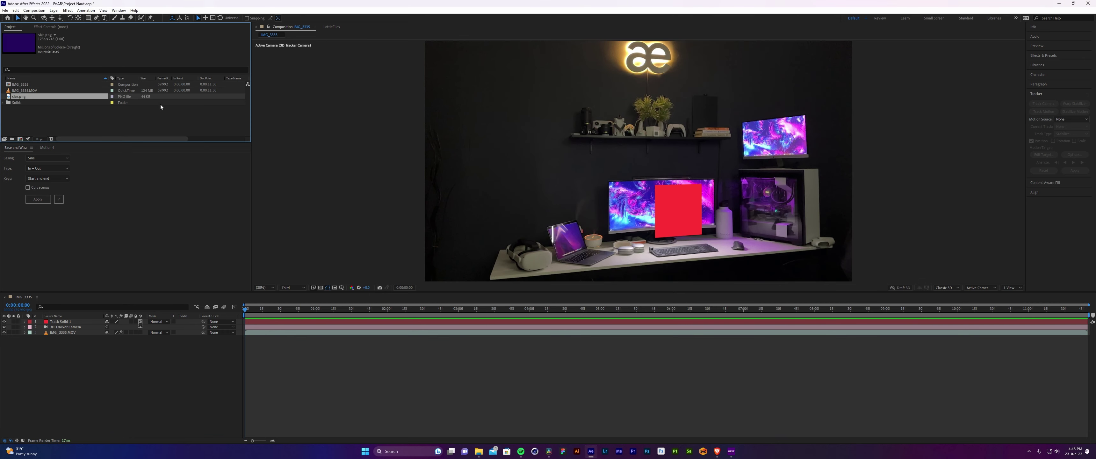
left_click_drag(39, 96, 57, 322)
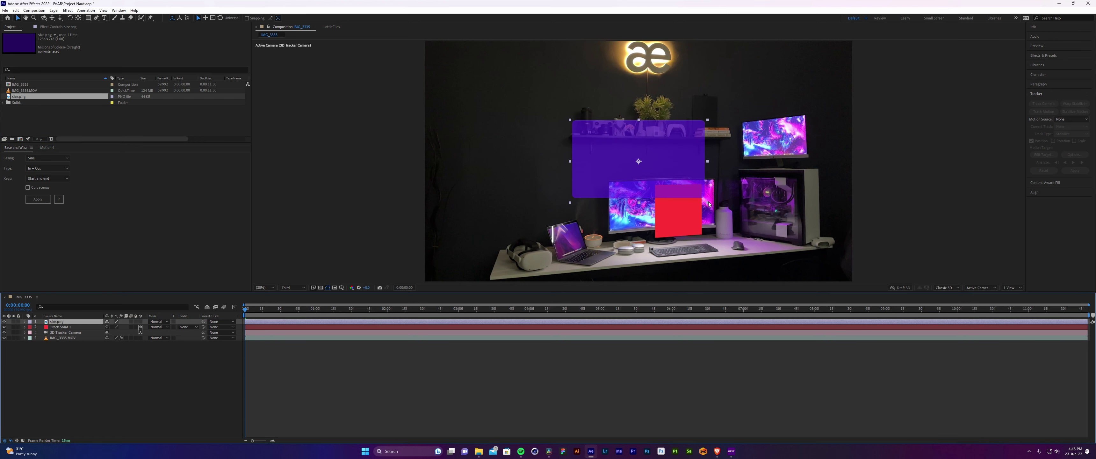
left_click_drag(708, 202, 762, 241)
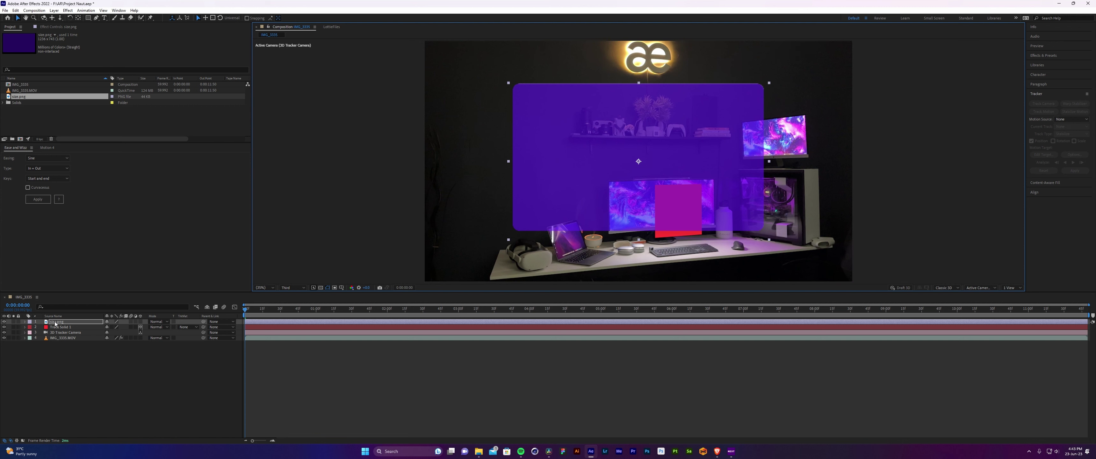
Draw a rectangle shape layer matching the purple panel's outline and turn it into an adjustment layer.
left_click(291, 350)
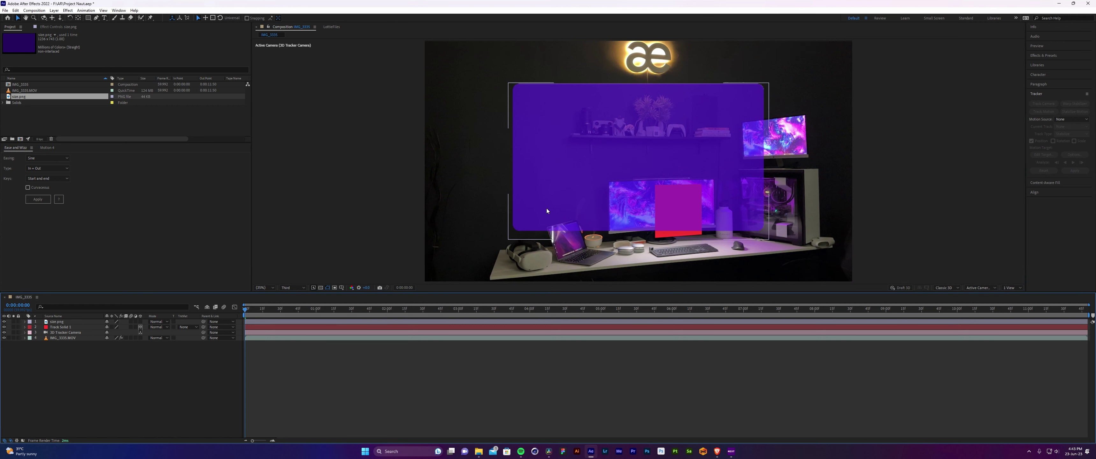
left_click(88, 19)
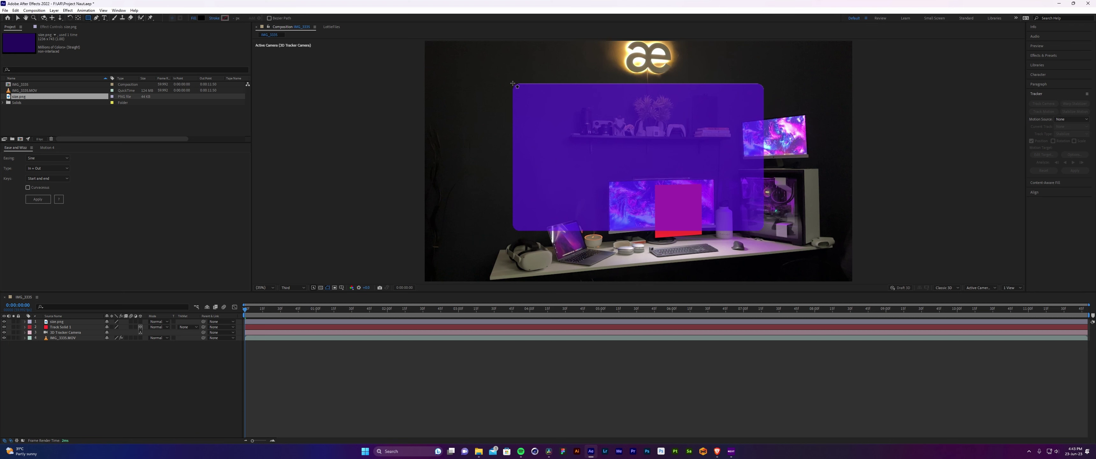
mouse_move(512, 83)
left_mouse_down()
mouse_move(577, 131)
mouse_move(744, 206)
mouse_move(764, 230)
left_mouse_up()
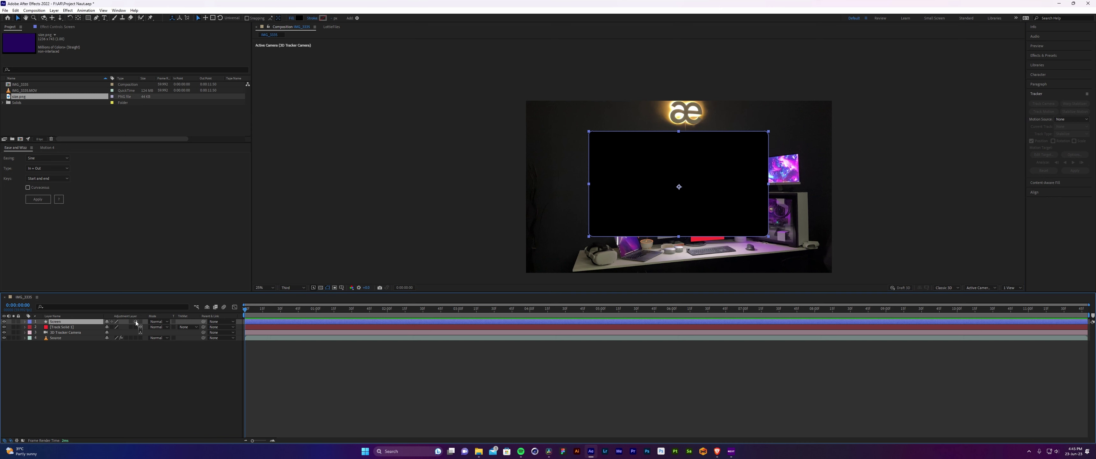
left_click(136, 322)
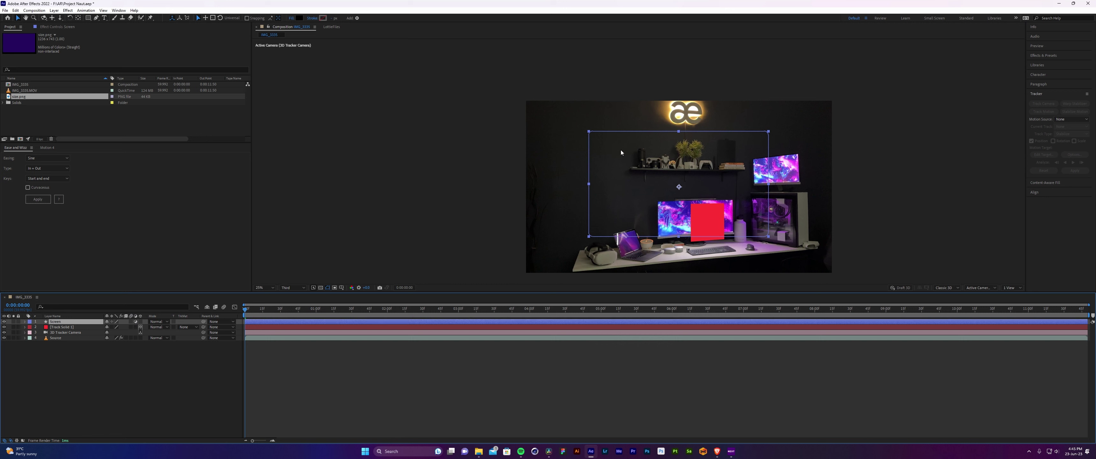
Find the Fast Box Blur effect and apply it to the rectangular adjustment layer.
left_click(1043, 55)
left_click(1046, 62)
type("box")
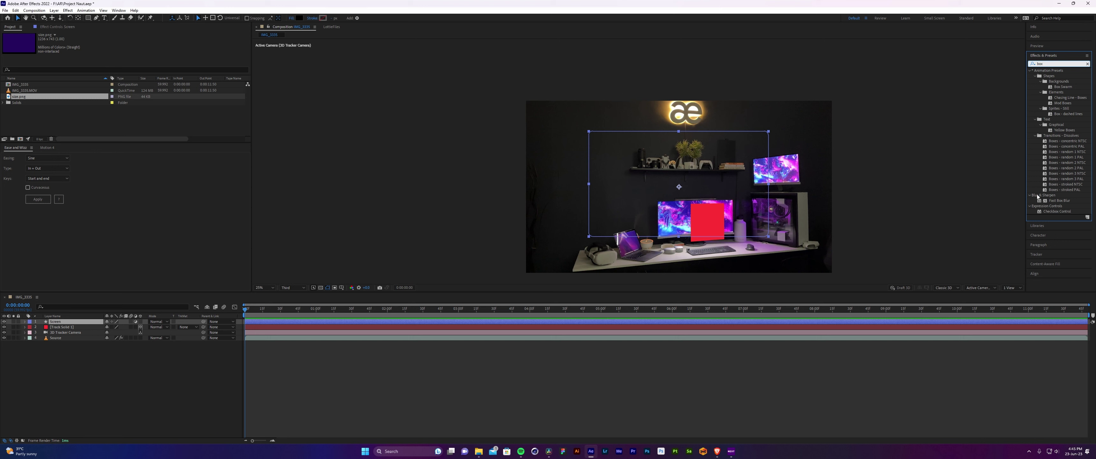
left_click_drag(1054, 203, 641, 188)
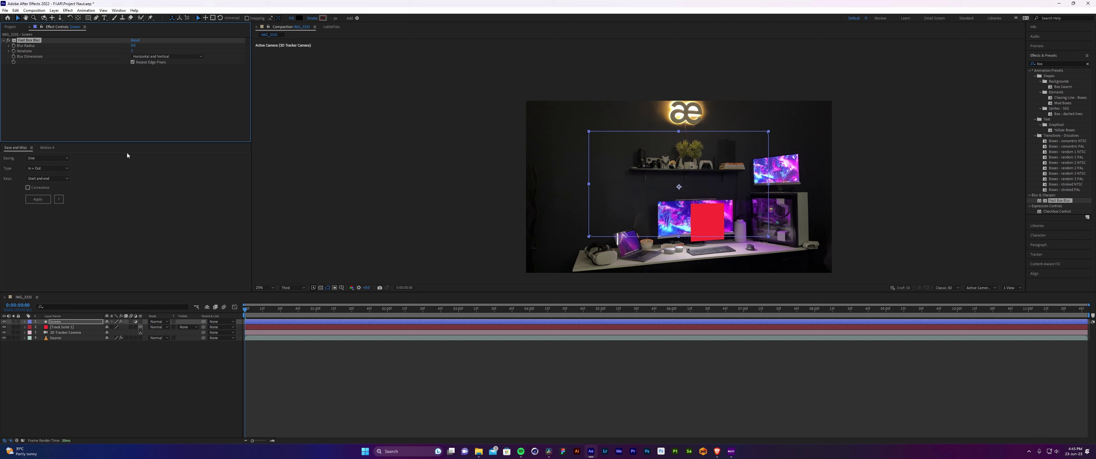
Set the Fast Box Blur radius on the Screen layer to 60 and inspect the blurred panel.
left_click(133, 45)
type("60")
key("Return")
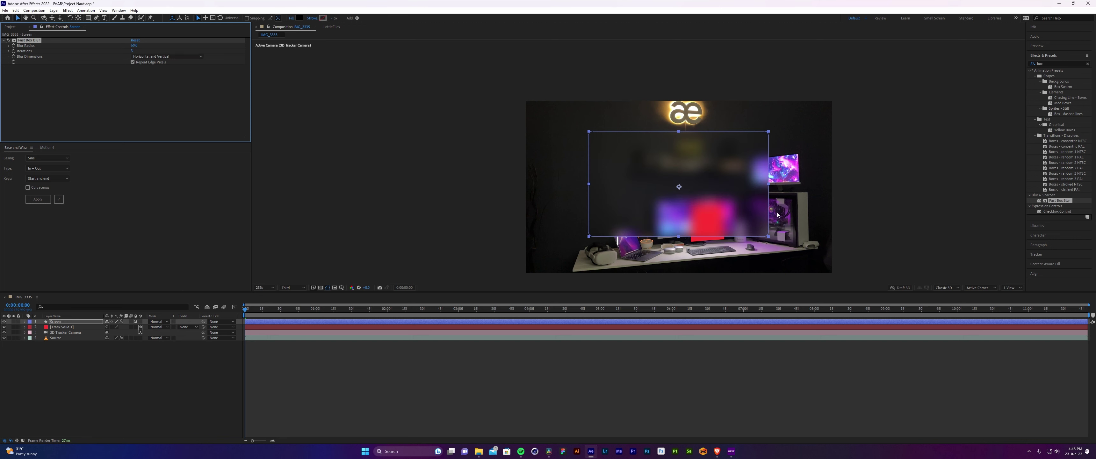
left_click(876, 209)
key("period")
left_click(792, 206)
key("comma")
left_click(914, 206)
left_click(722, 213)
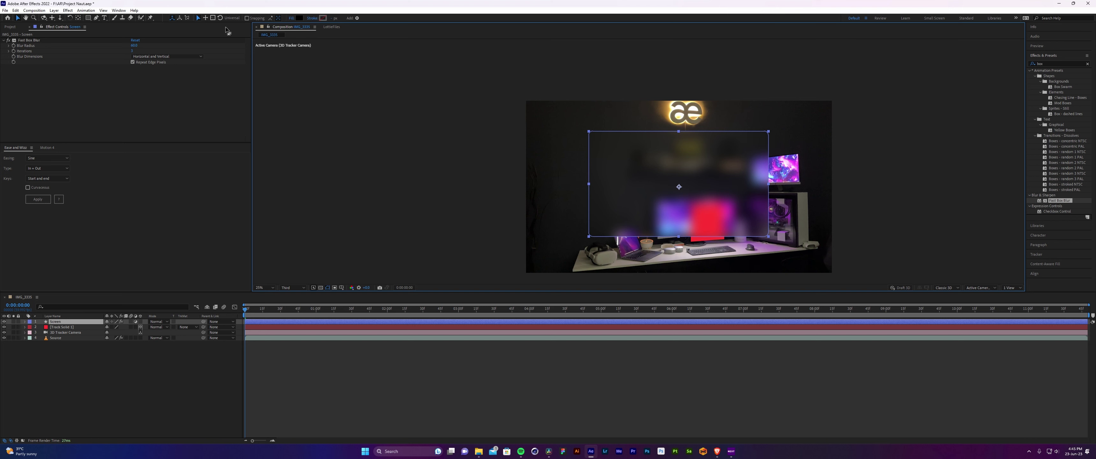
left_click(299, 18)
left_click_drag(741, 173, 690, 149)
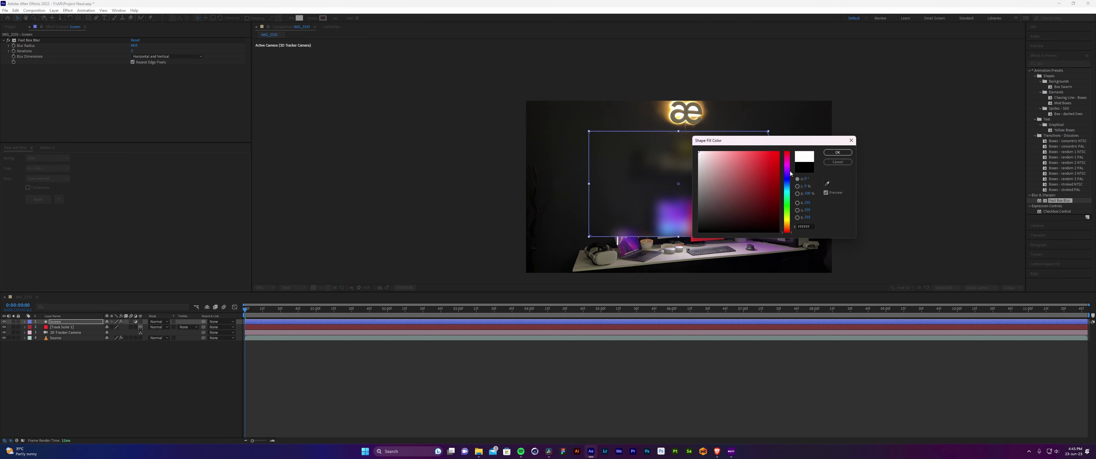
left_click(838, 162)
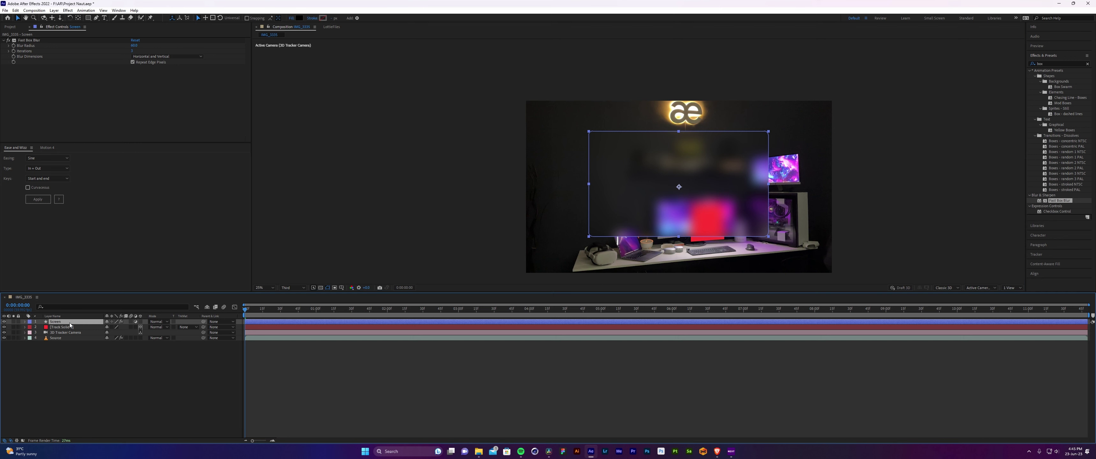
Duplicate the Screen adjustment layer and rename the copy Color.
key("ctrl+d")
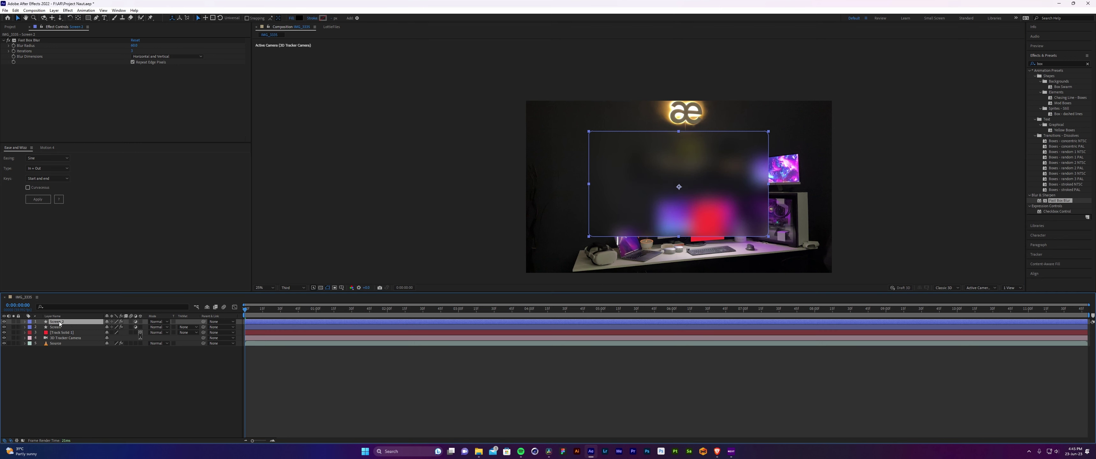
key("Return")
key("Caps_Lock")
type("C")
key("Caps_Lock")
type("olor")
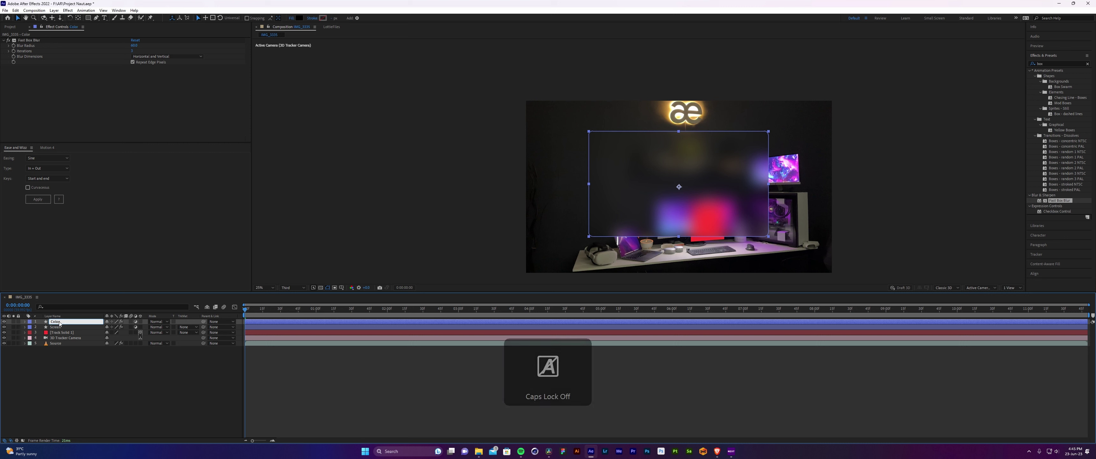
key("Return")
Remove the Fast Box Blur from the Color layer and switch off its adjustment layer setting.
left_click(42, 40)
key("Delete")
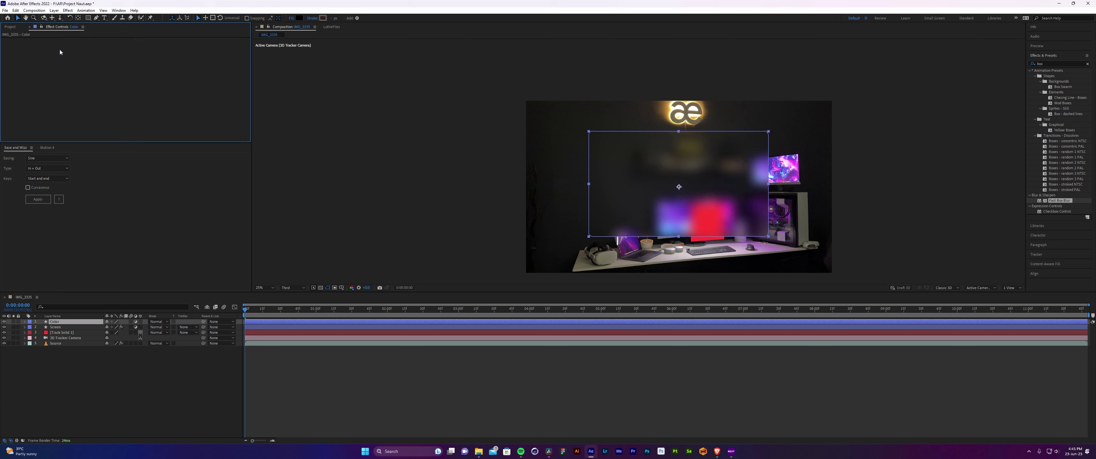
left_click(65, 323)
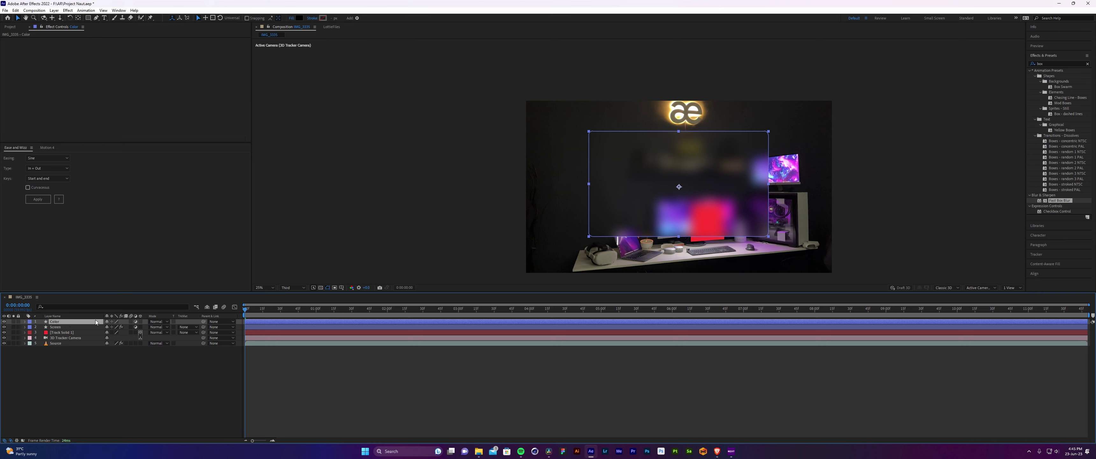
left_click(136, 322)
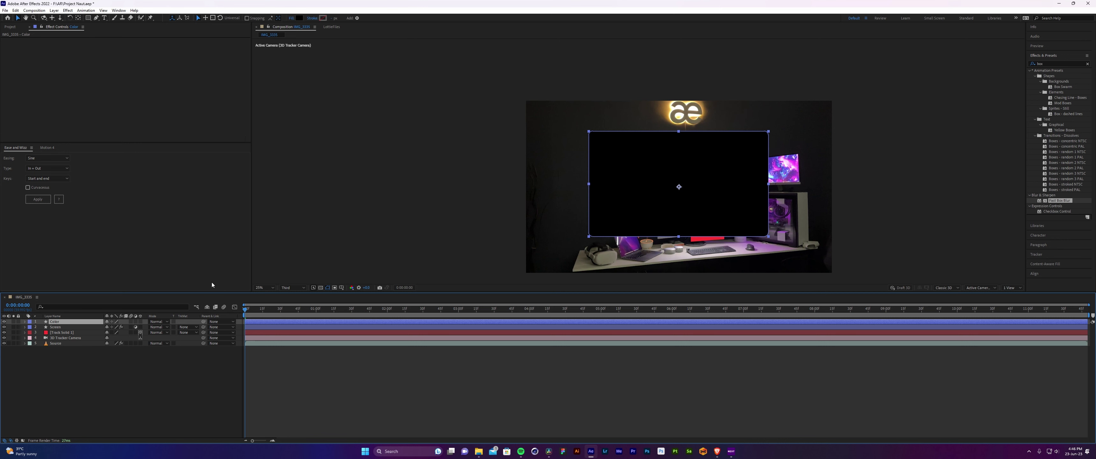
Try a lower opacity on the Color layer so the blurred background shows through its black fill.
key("t")
left_click(107, 327)
type("54")
key("Return")
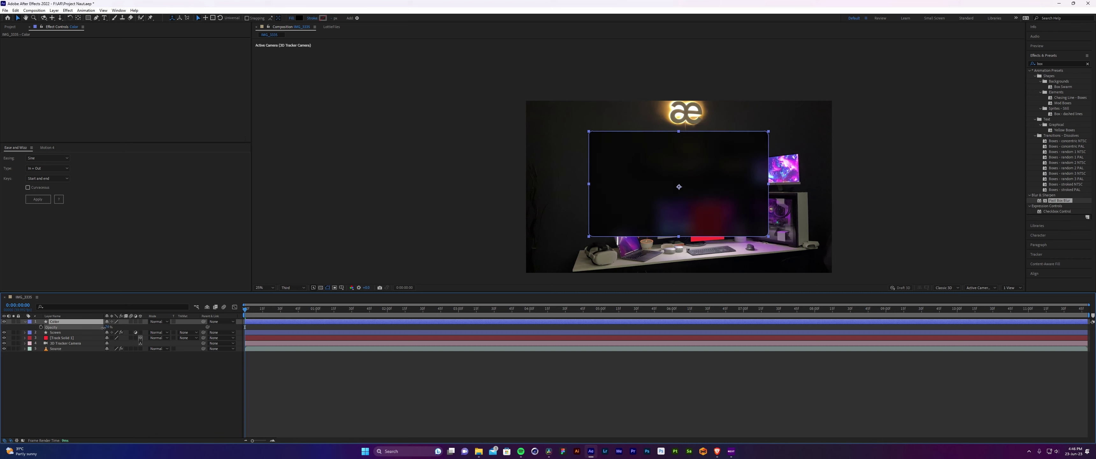
left_click_drag(90, 326, 93, 323)
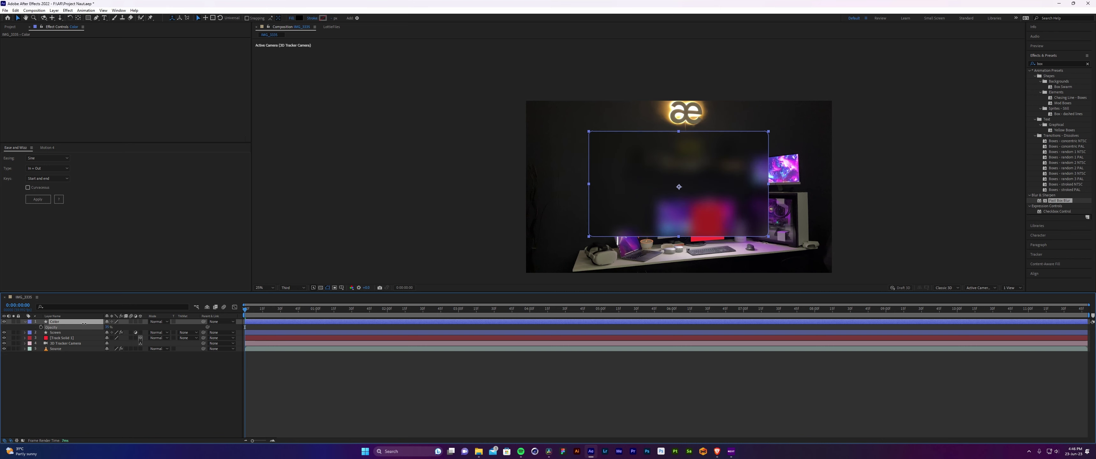
Change the Color layer's shape fill to white.
left_click(301, 19)
mouse_move(749, 171)
left_mouse_down()
mouse_move(762, 163)
mouse_move(708, 179)
mouse_move(724, 217)
mouse_move(702, 155)
left_mouse_up()
left_click(838, 152)
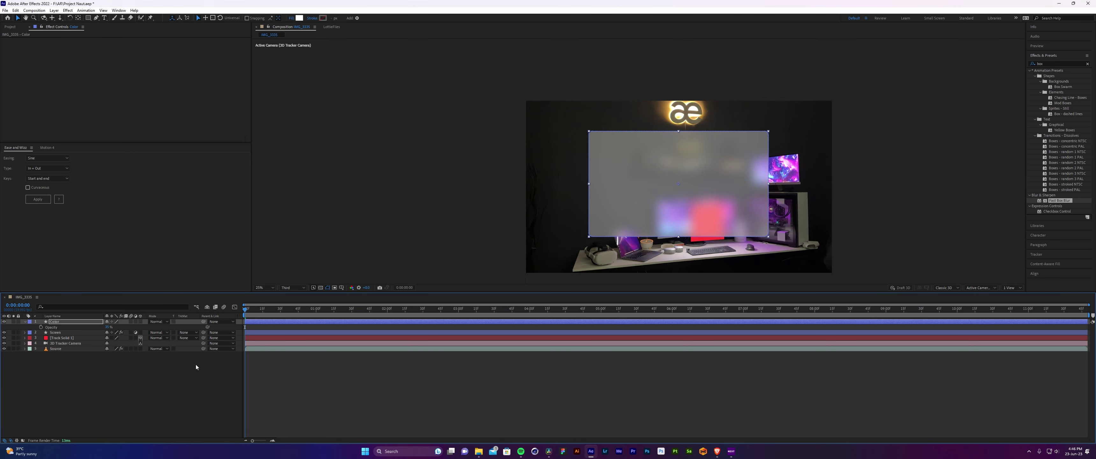
Try 20% opacity on the Color layer and reduce it to 10%.
left_click(92, 360)
left_click(108, 326)
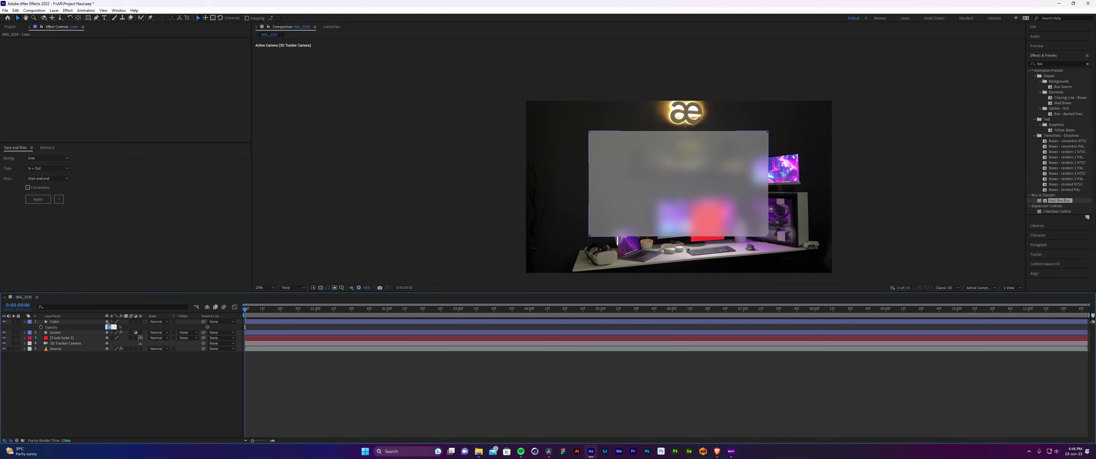
type("20")
key("Return")
left_click(108, 327)
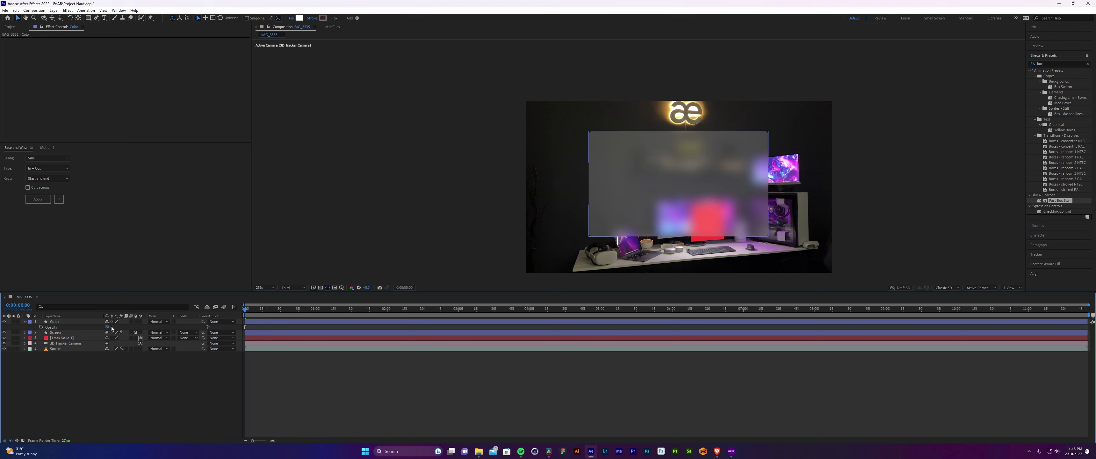
type("10")
key("Return")
Check the Screen layer's blur radius, fine-tune the Color layer's opacity, and deselect all layers.
left_click(173, 369)
left_click(73, 331)
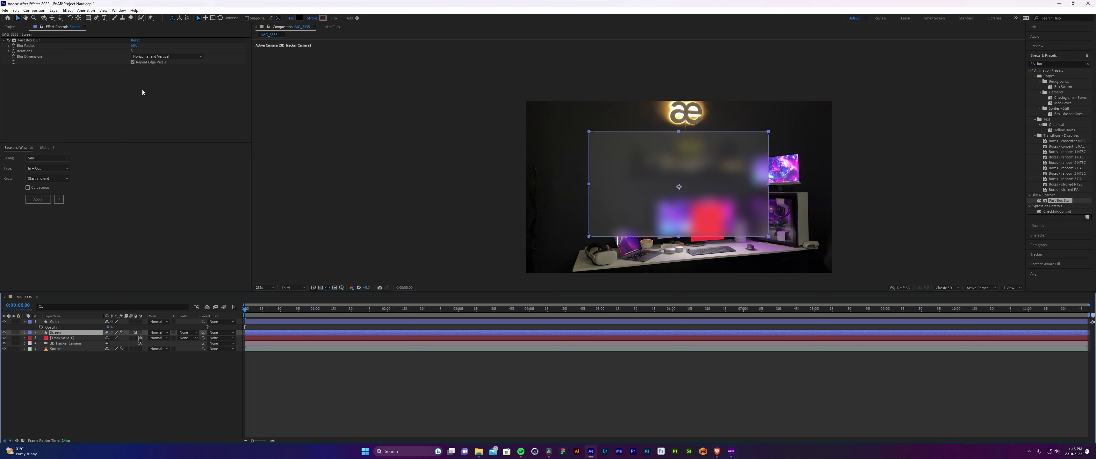
left_click(152, 45)
mouse_move(108, 327)
left_mouse_down()
mouse_move(125, 327)
mouse_move(111, 326)
left_mouse_up()
left_click(410, 267)
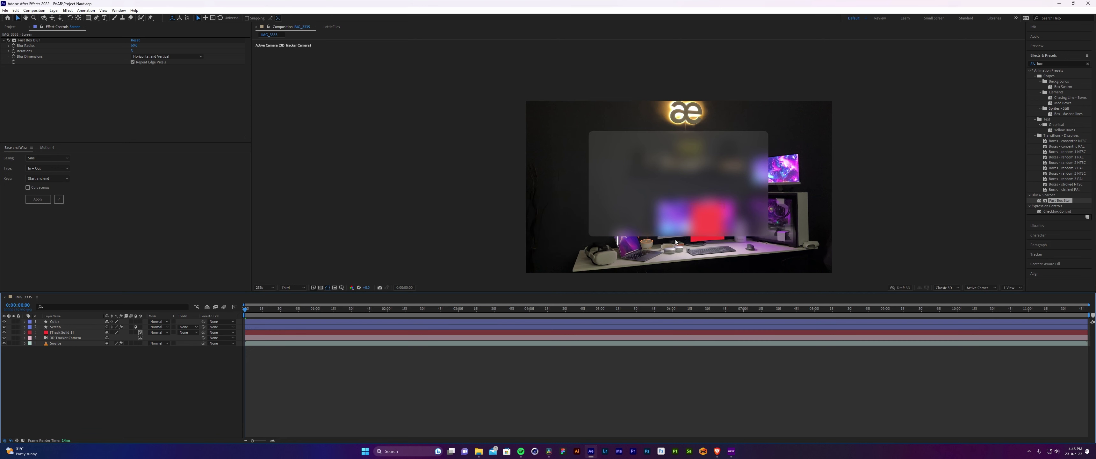
Duplicate the Color layer and set the copy's fill to None.
left_click(55, 327)
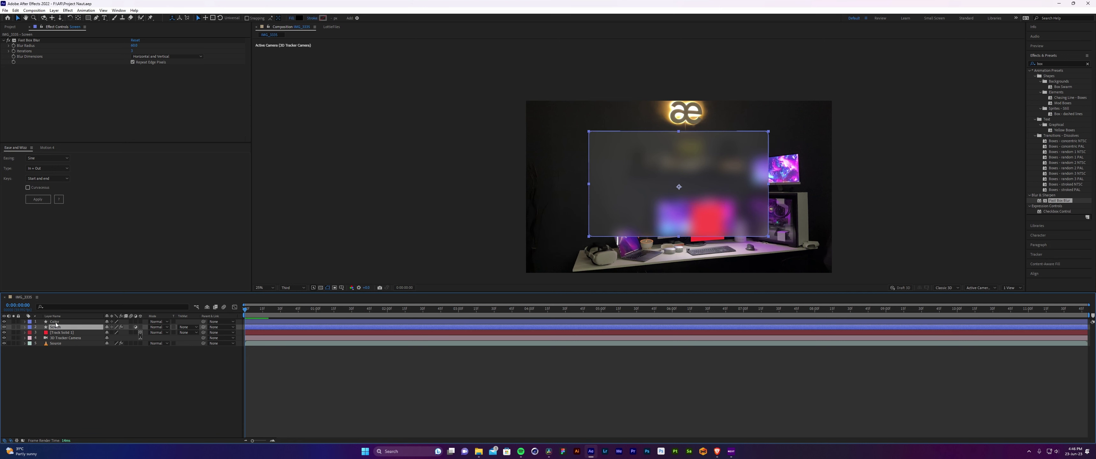
left_click(60, 322)
key("ctrl+d")
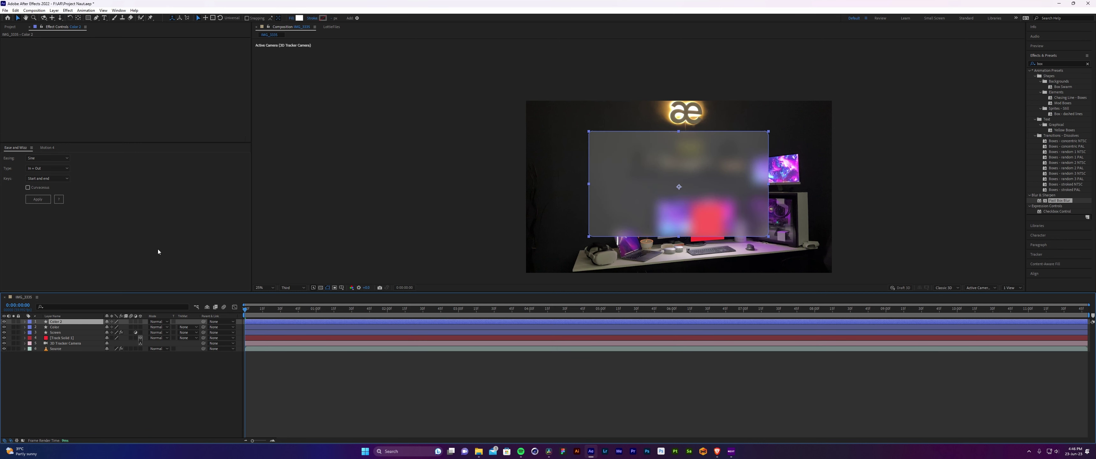
left_click(292, 18)
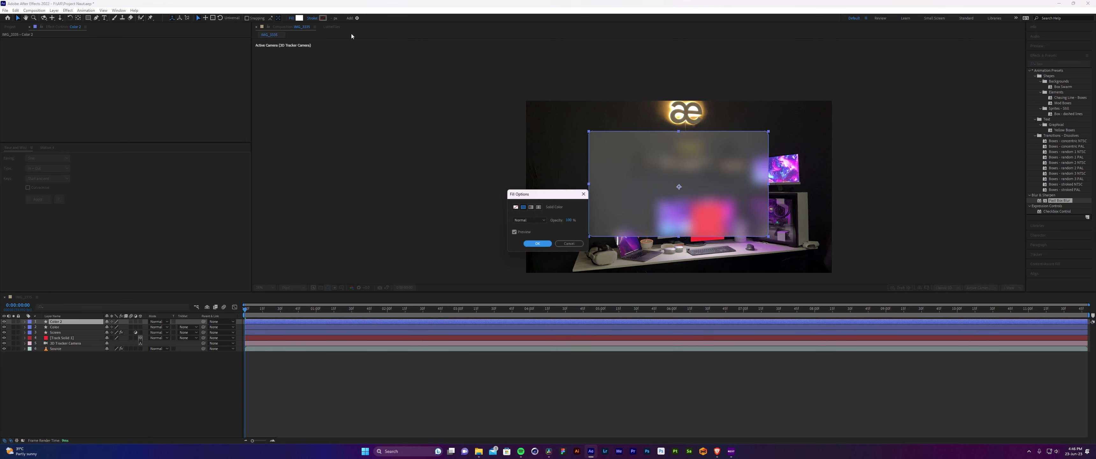
left_click(516, 207)
left_click(540, 244)
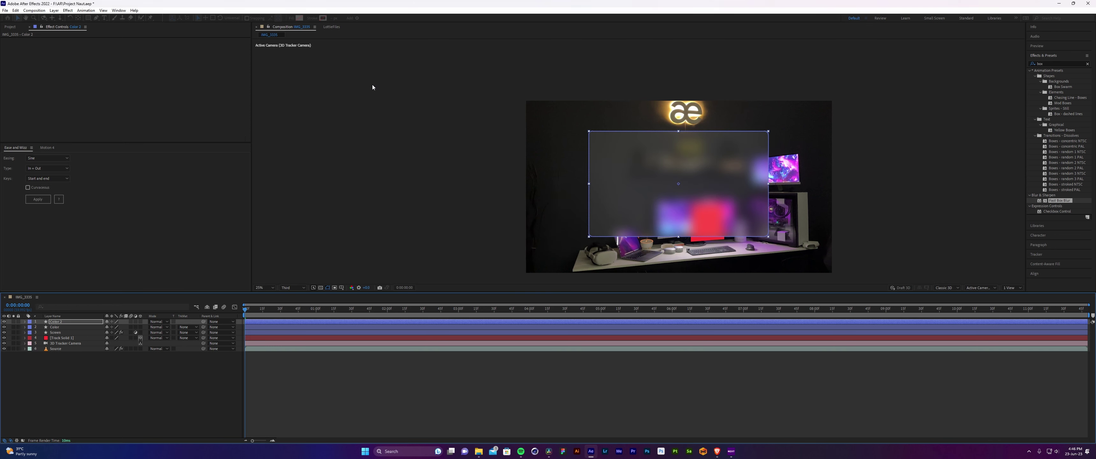
Give the duplicated rectangle a solid white stroke and widen it into a clearly visible border.
left_click(312, 18)
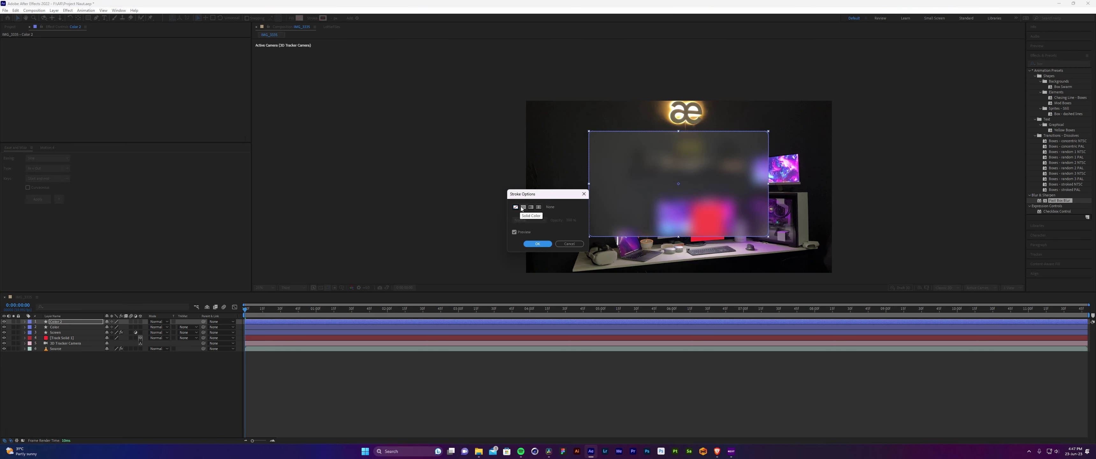
left_click(537, 244)
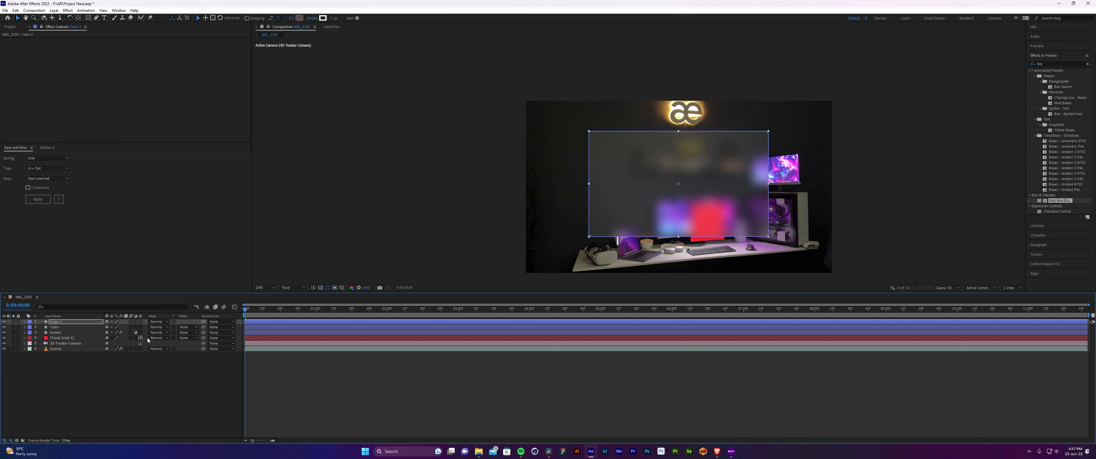
left_click(26, 322)
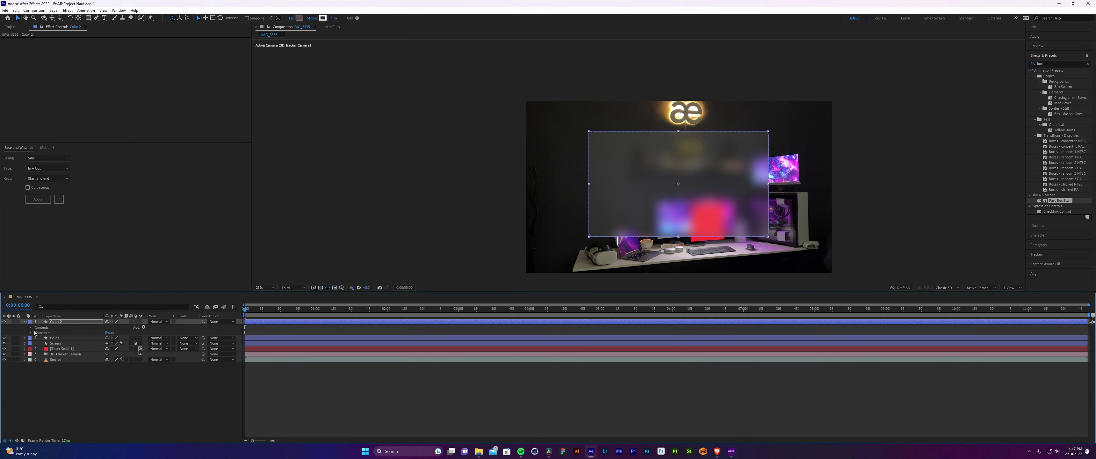
left_click(31, 327)
left_click(37, 332)
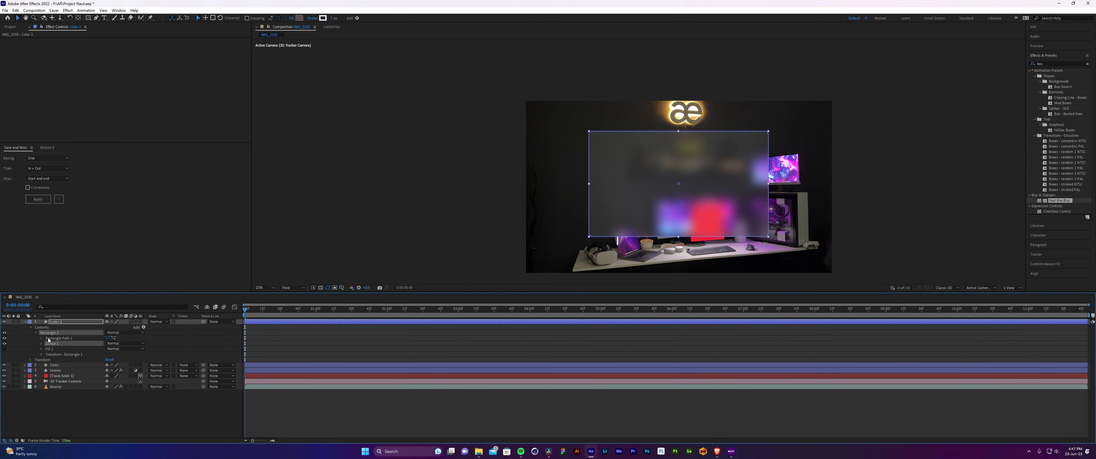
left_click(41, 344)
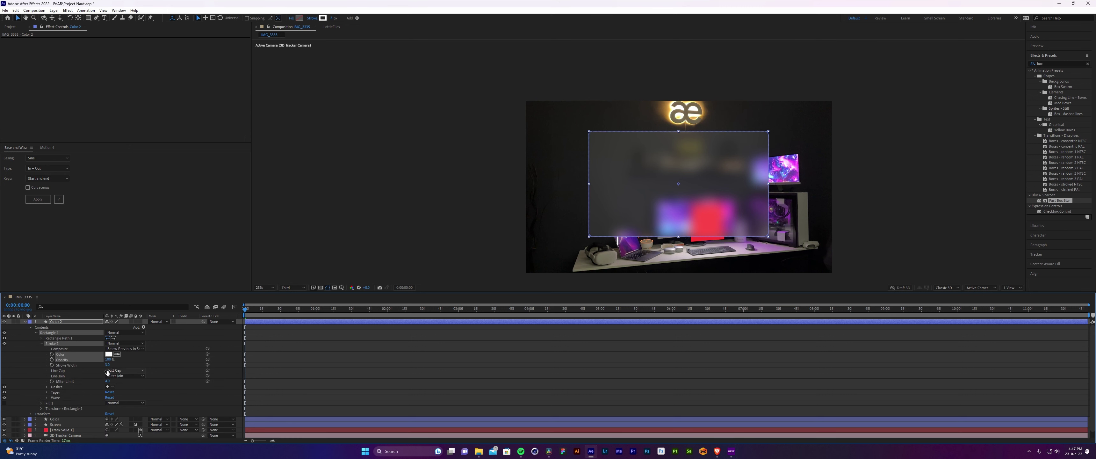
left_click_drag(111, 366, 131, 363)
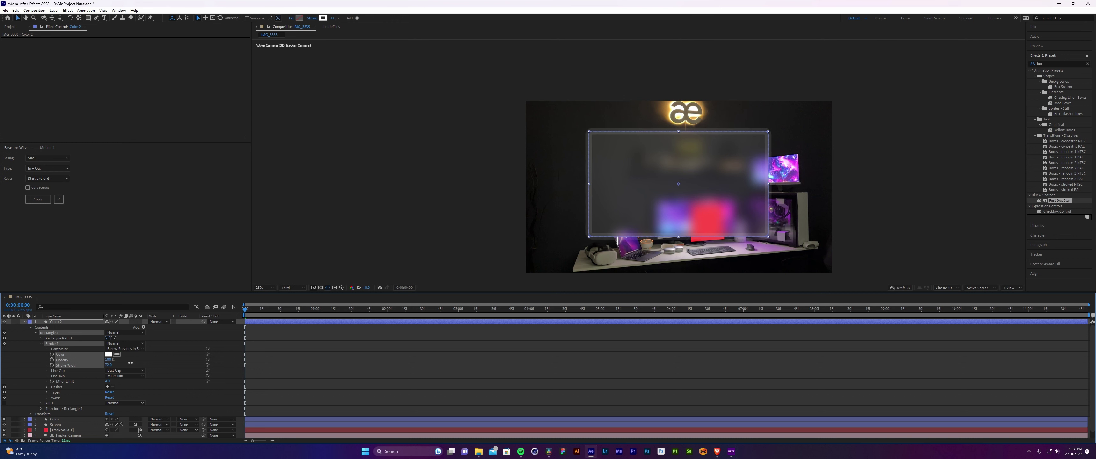
Raise the stroke-only Color copy's layer opacity to 100%.
left_click(68, 323)
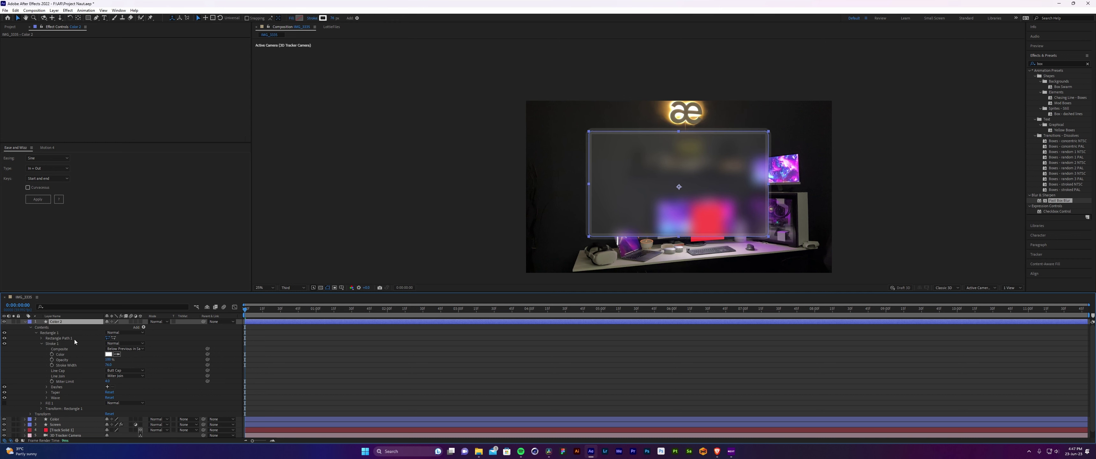
key("t")
left_click_drag(108, 327, 144, 330)
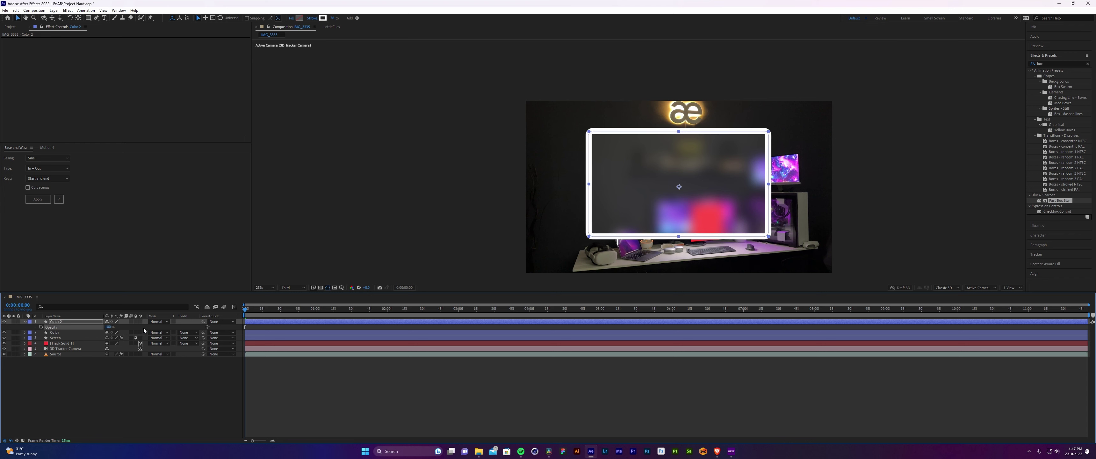
Reduce the border's stroke width to a thin outline and fit the whole composition in the viewer.
left_click(25, 321)
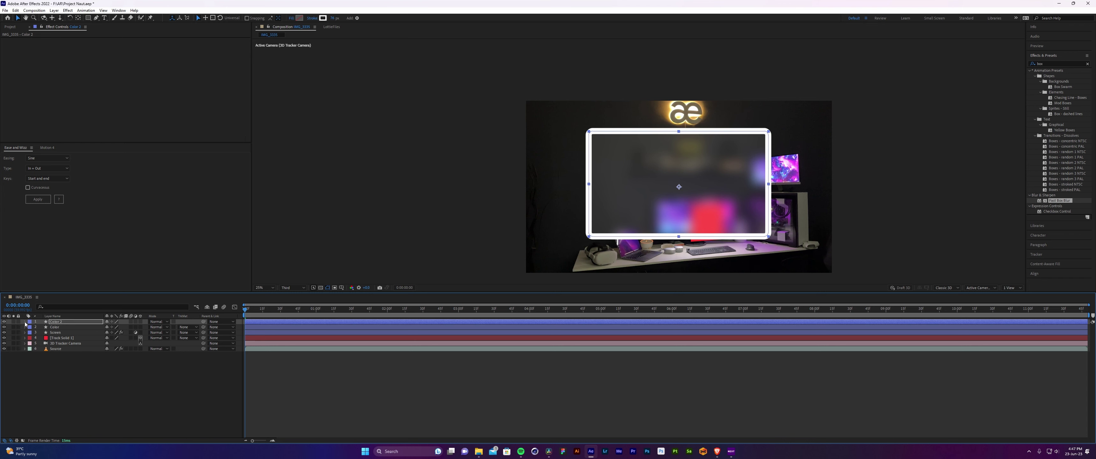
left_click(24, 322)
left_click(30, 338)
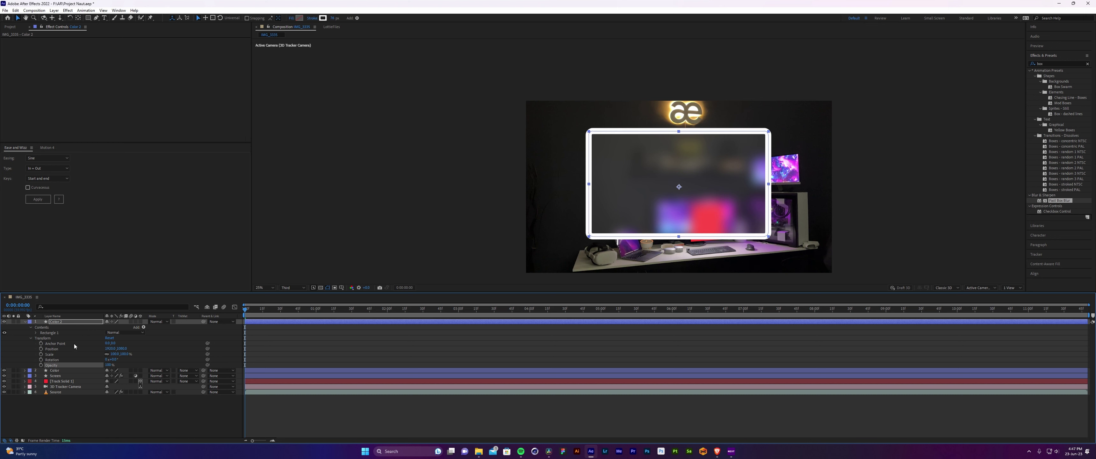
left_click(37, 333)
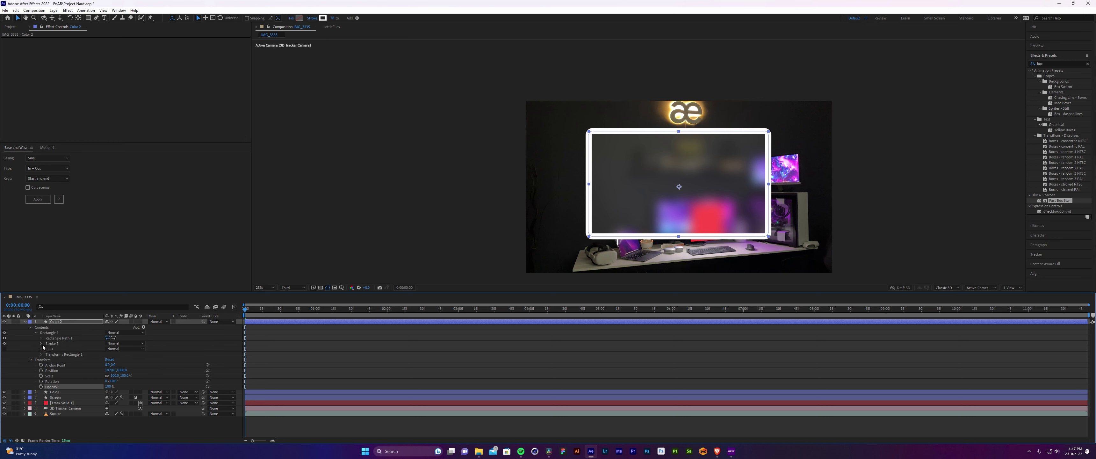
left_click(42, 344)
left_click_drag(109, 366, 90, 365)
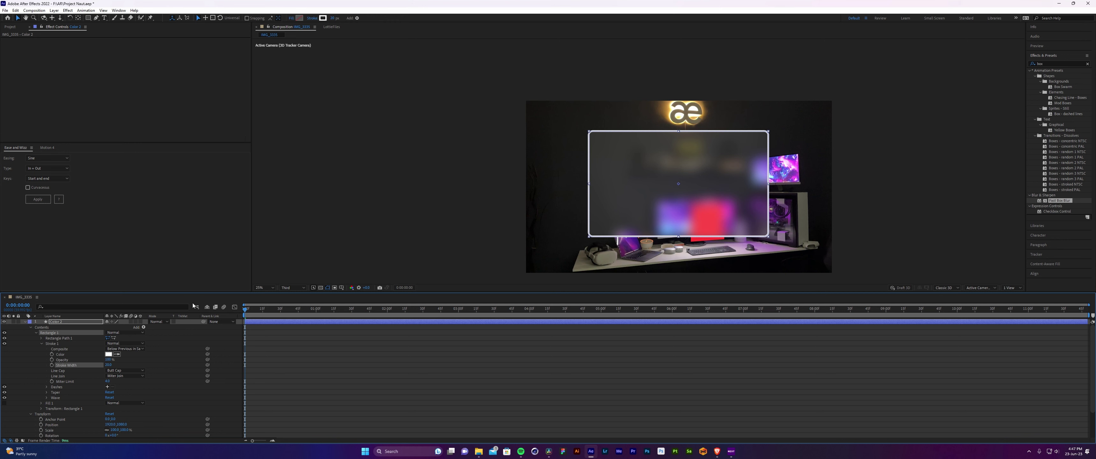
scroll(592, 184, "up", 2)
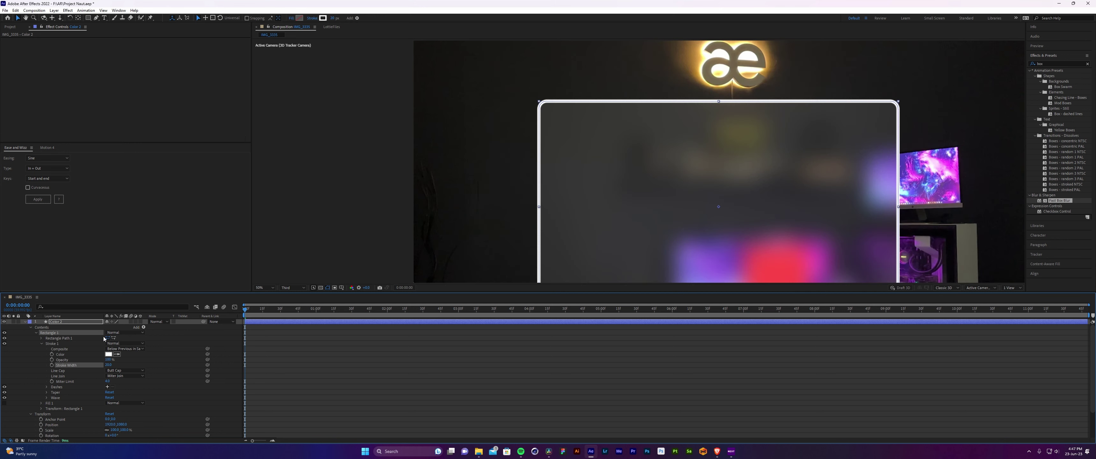
left_click(264, 287)
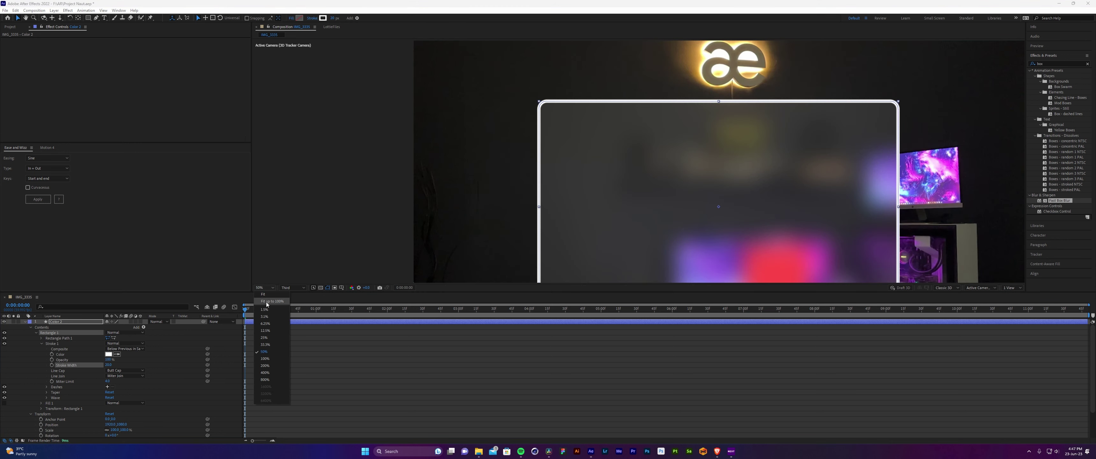
left_click(267, 302)
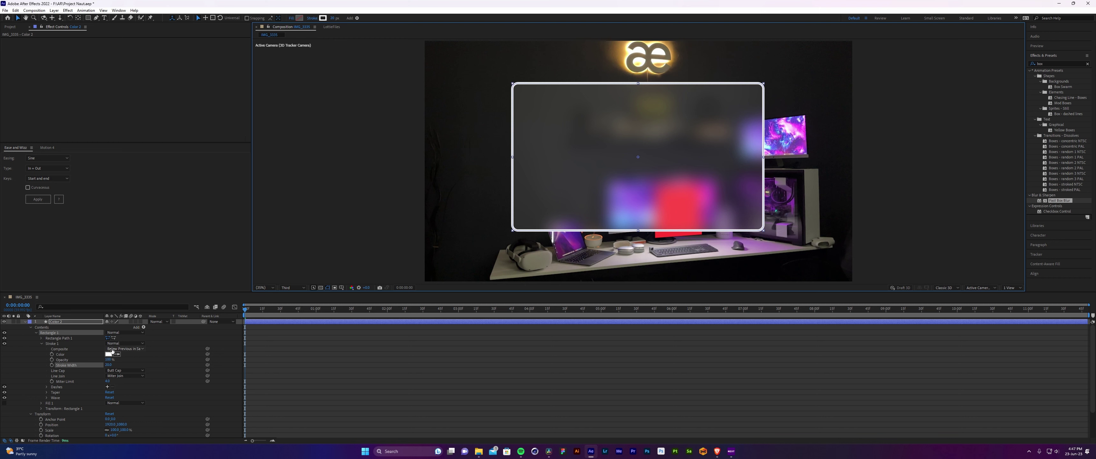
Change the border's solid stroke to a linear gradient.
left_click(112, 355)
left_click(837, 162)
left_click(312, 18)
left_click(530, 207)
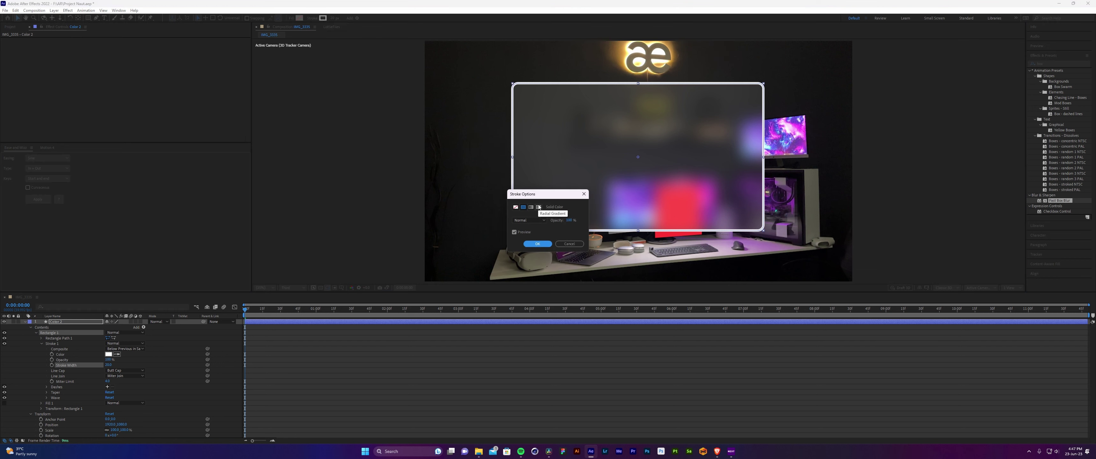
left_click(547, 243)
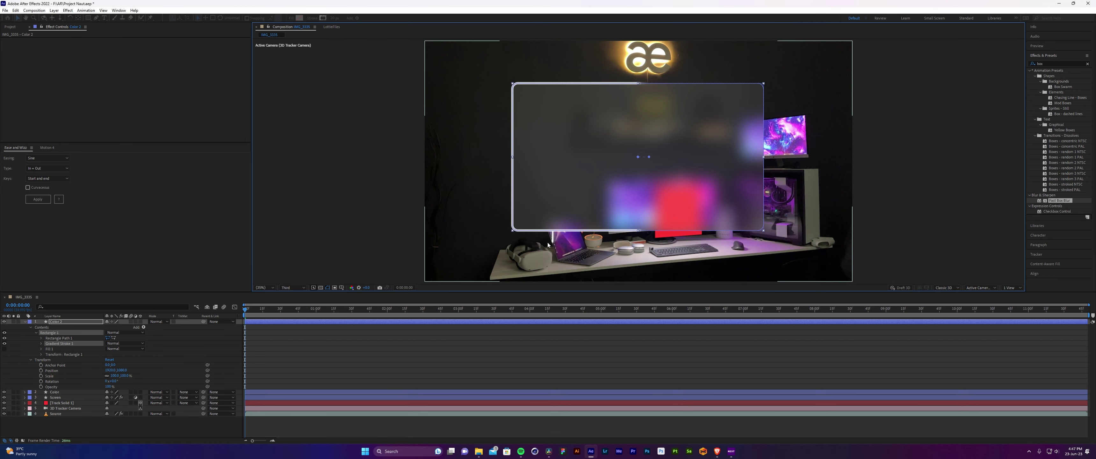
Reposition the stroke gradient's start and end points in the upper-right area of the glass rectangle so the border fades downward.
left_click(42, 343)
mouse_move(649, 156)
left_mouse_down()
mouse_move(646, 190)
mouse_move(686, 188)
mouse_move(820, 246)
mouse_move(630, 161)
mouse_move(724, 123)
mouse_move(651, 67)
mouse_move(705, 109)
left_mouse_up()
left_click_drag(632, 162, 703, 149)
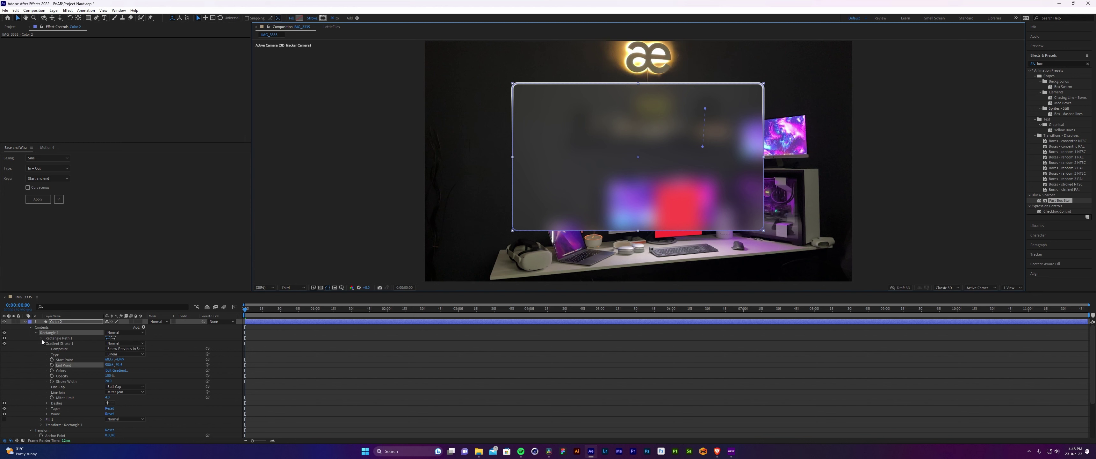
left_click(42, 338)
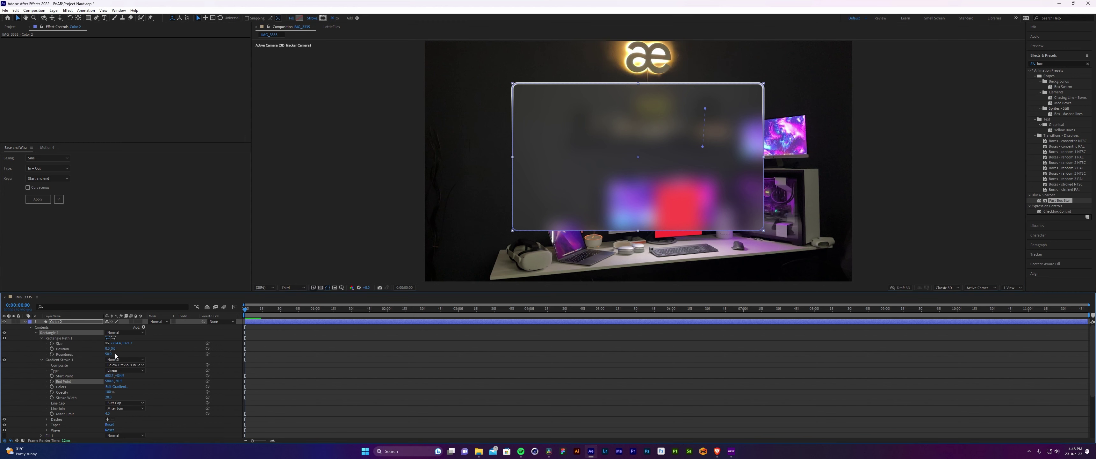
left_click(42, 338)
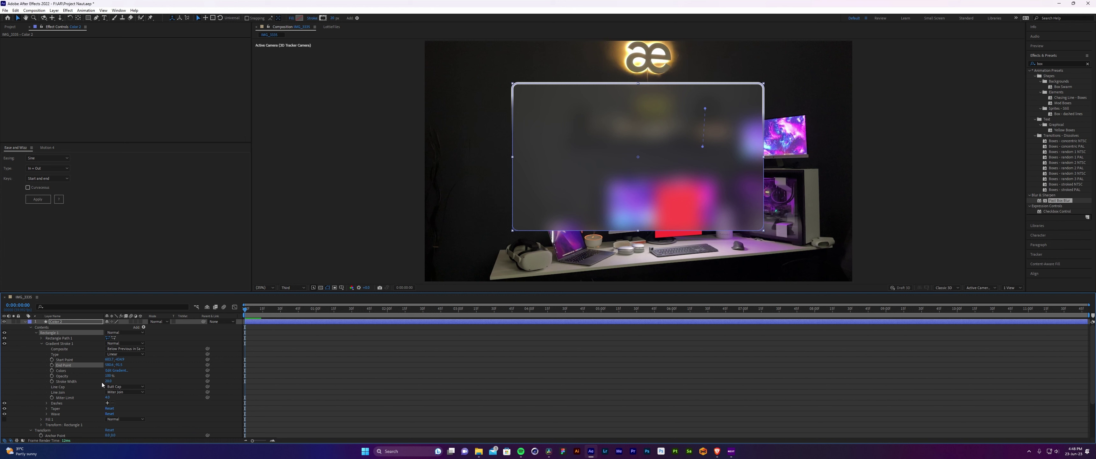
Set the gradient border's stroke width to 2.
left_click_drag(109, 381, 106, 381)
left_click(384, 209)
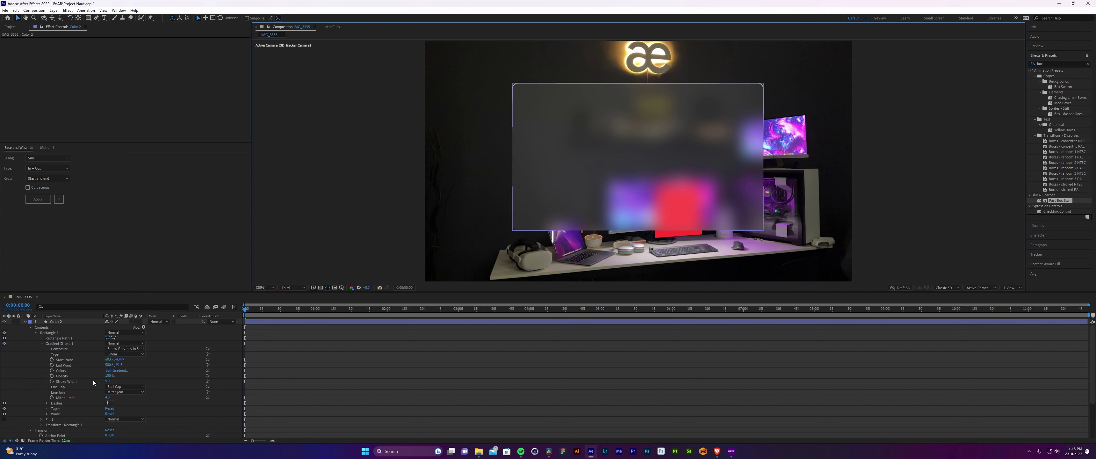
type("2")
key("Return")
left_click(305, 214)
Fine-tune the end point of the border's gradient.
left_click(173, 322)
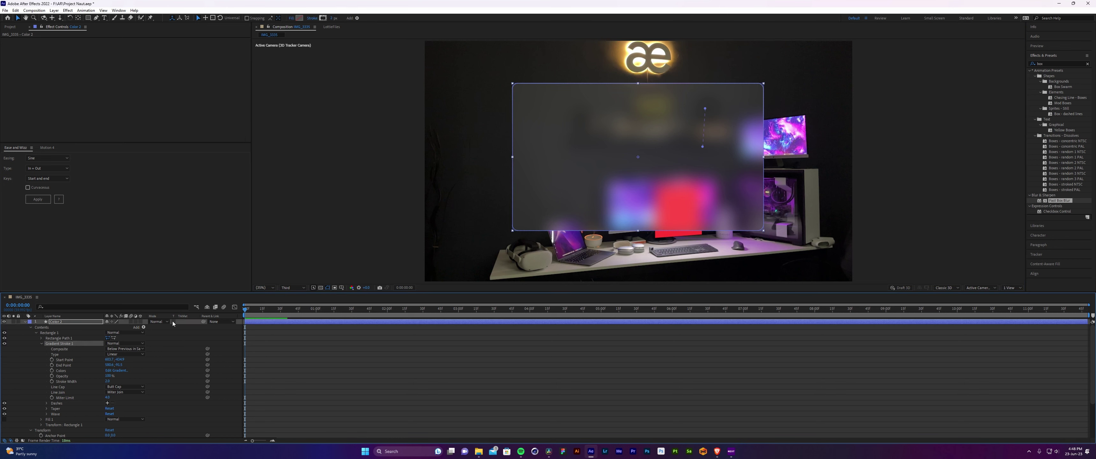
left_click(702, 146)
left_click(909, 127)
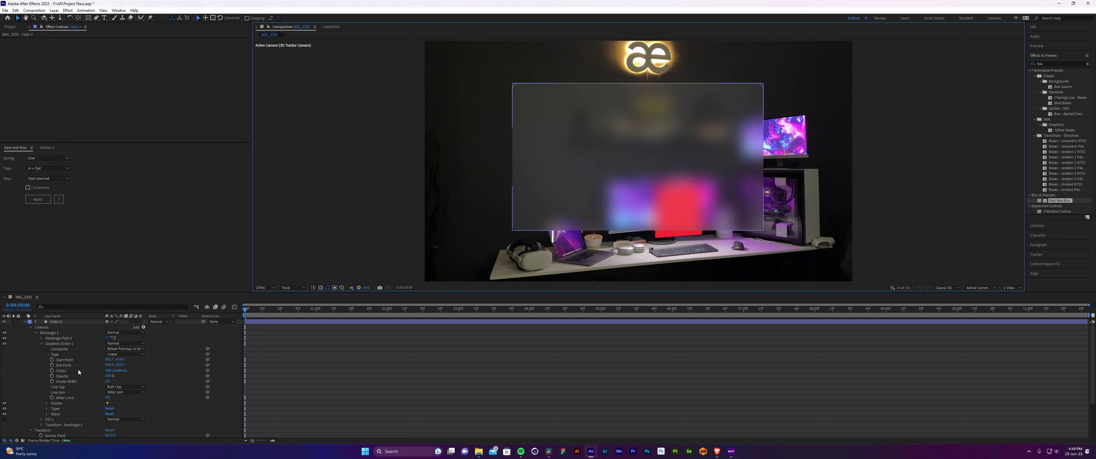
Lower the gradient-border layer's opacity and check the softened outline against the whole composition.
left_click(56, 322)
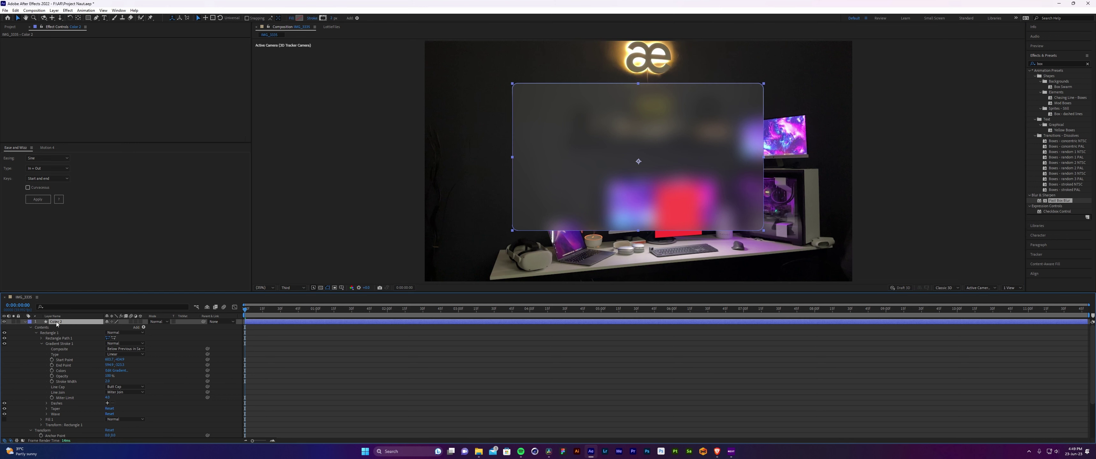
key("t")
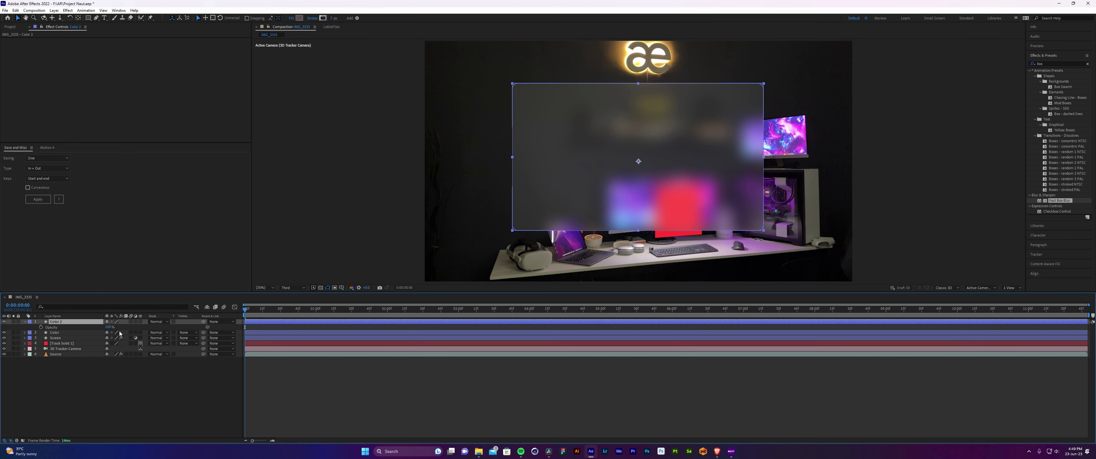
key("Return")
left_click(275, 202)
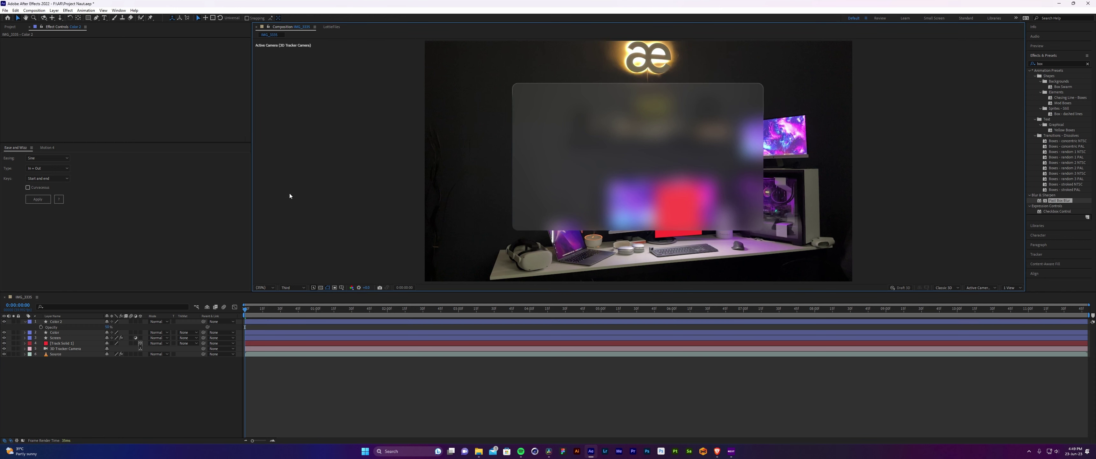
scroll(372, 216, "down", 1)
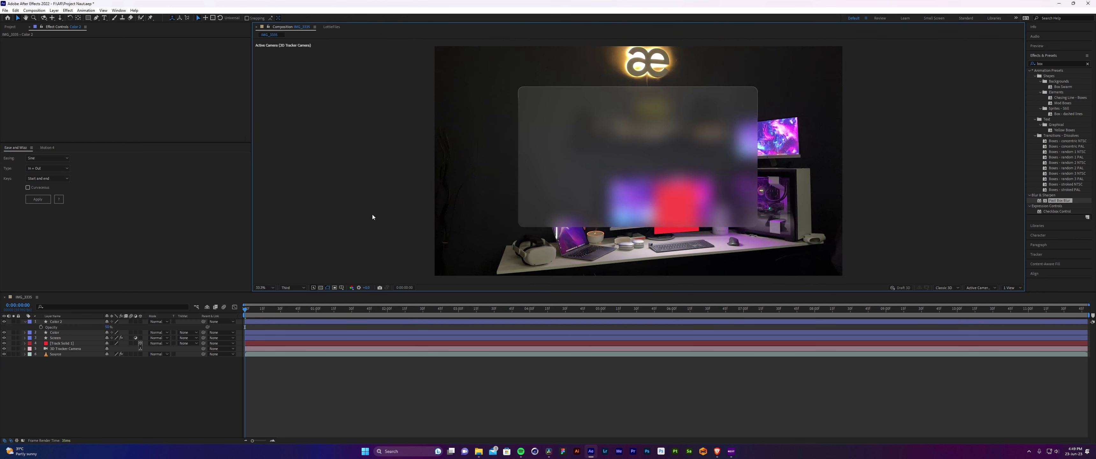
key("comma")
key("comma")
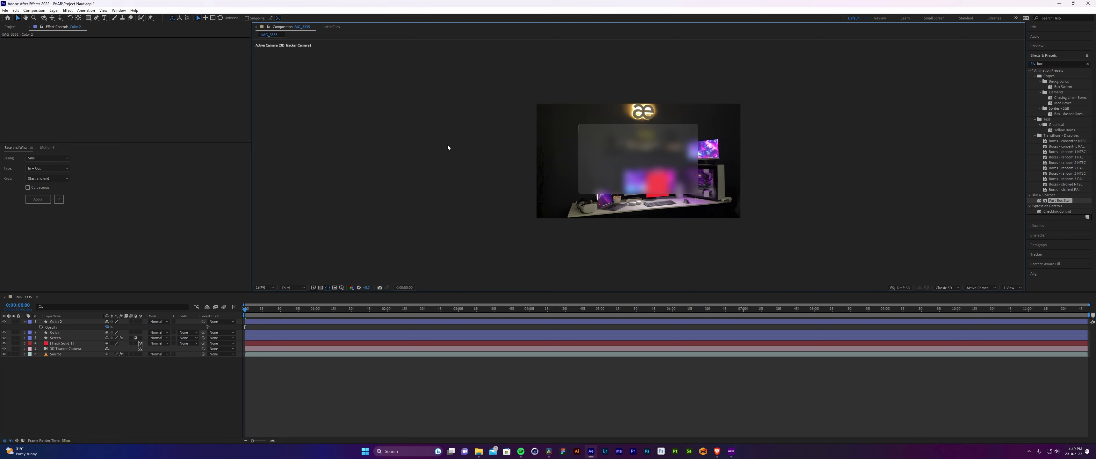
key("period")
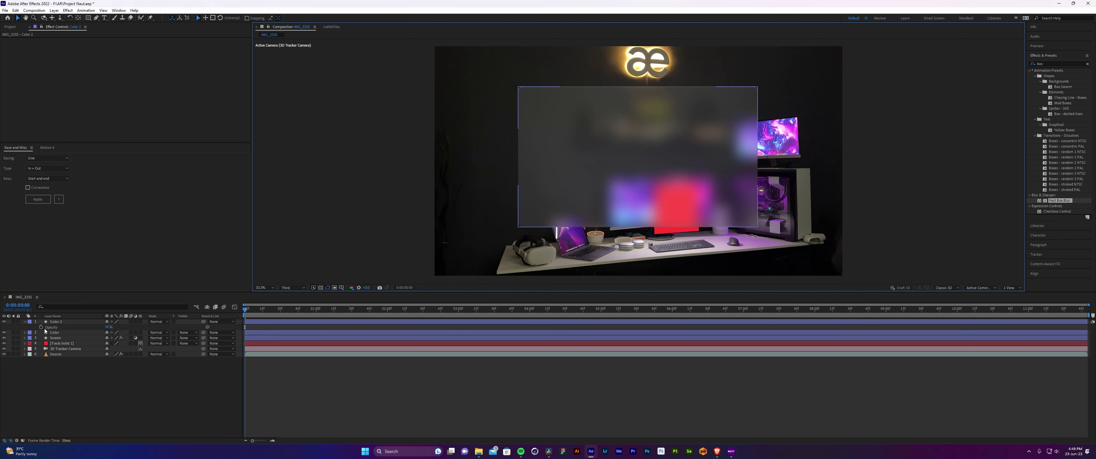
Rename the gradient-border layer as Stroke, show its opacity and save the project.
left_click(24, 322)
left_click(54, 322)
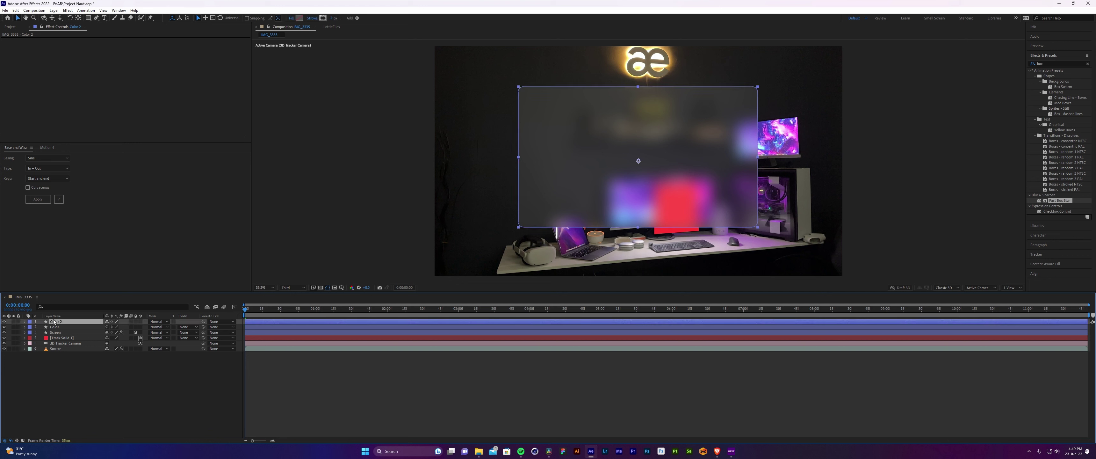
key("Caps_Lock")
key("Return")
key("t")
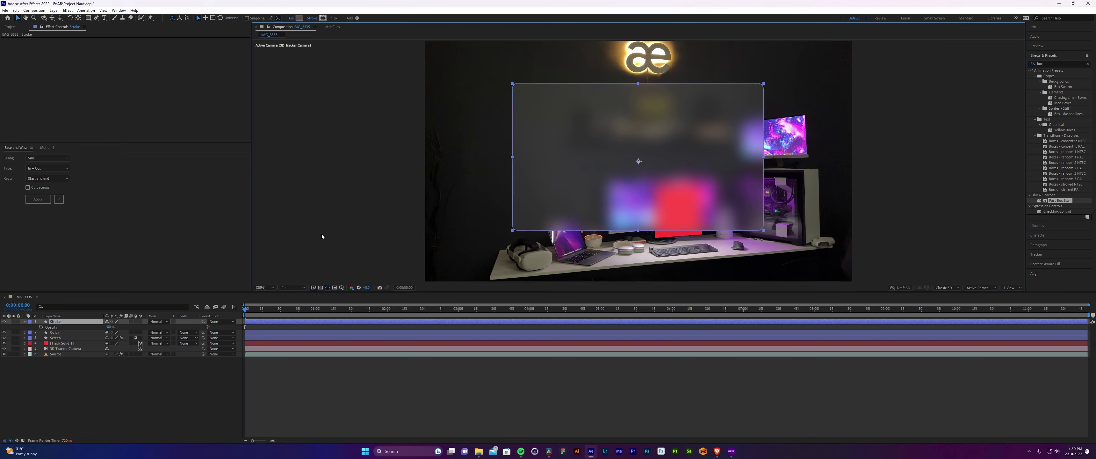
key("ctrl+s")
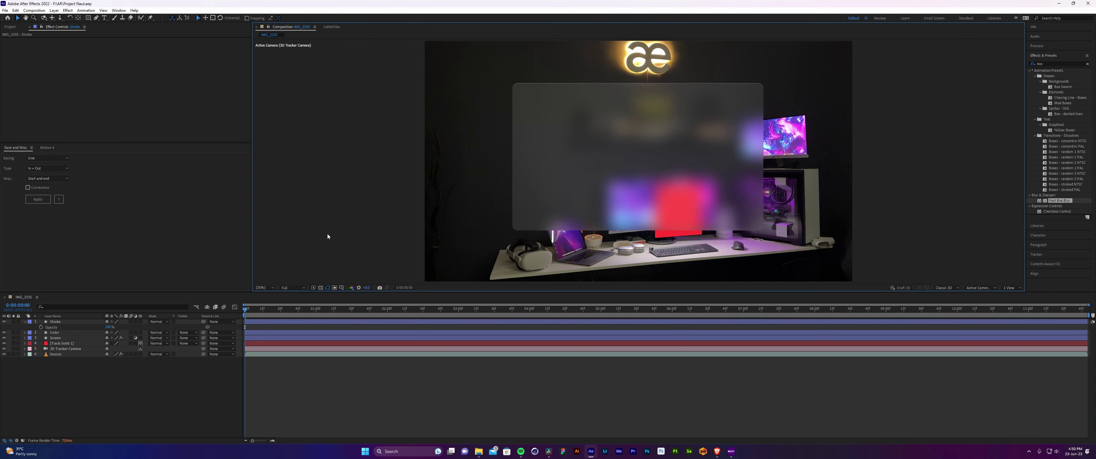
Move the Color layer above the Stroke layer in the layer stack.
left_click(141, 332)
key("ctrl+bracketright")
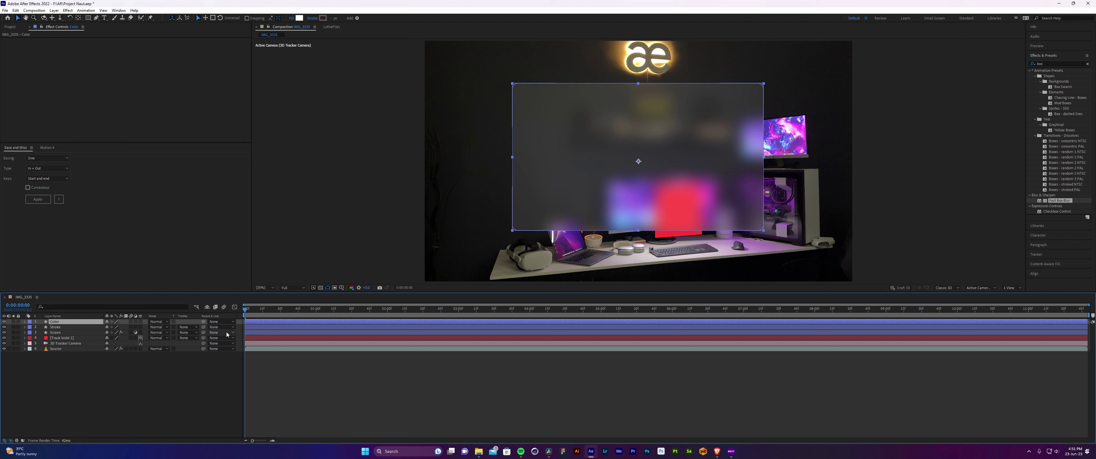
left_click(171, 393)
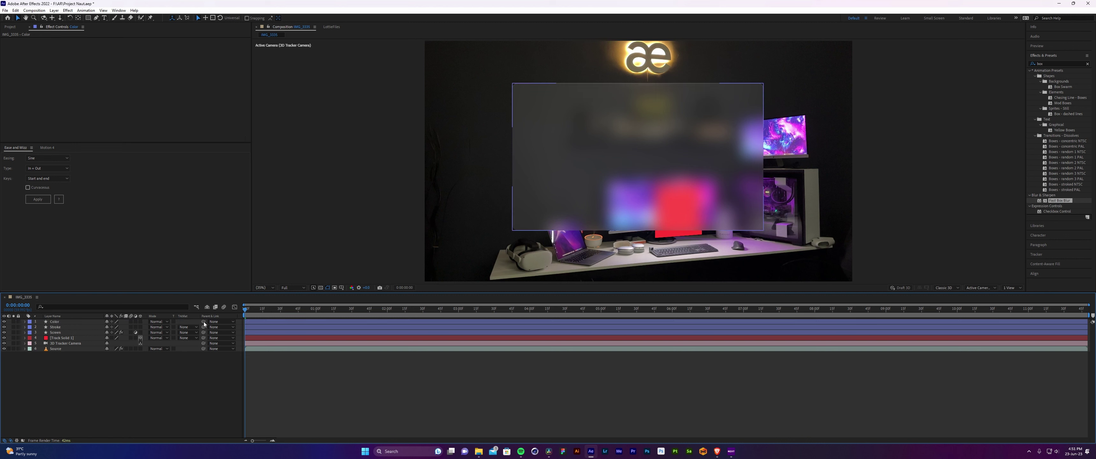
Parent the Color and Stroke layers to the Screen layer and shift the Screen to test the link.
mouse_move(142, 326)
left_mouse_down()
mouse_move(107, 333)
mouse_move(179, 330)
mouse_move(76, 334)
left_mouse_up()
left_click(75, 333)
mouse_move(620, 195)
left_mouse_down()
mouse_move(681, 212)
mouse_move(637, 194)
mouse_move(608, 198)
left_mouse_up()
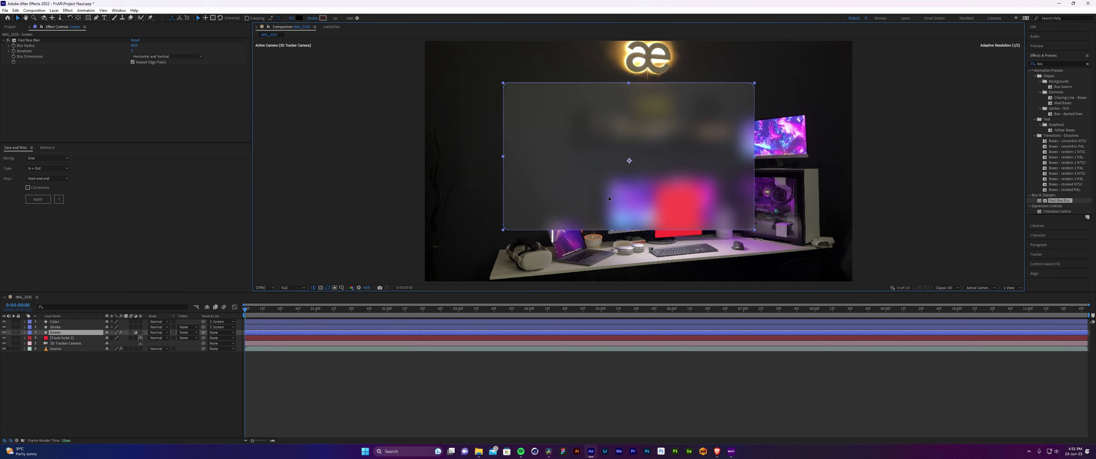
Lower the preview resolution to Third and turn the Color, Stroke and Screen layers into 3D layers, checking them over time.
left_click(293, 287)
left_click(293, 320)
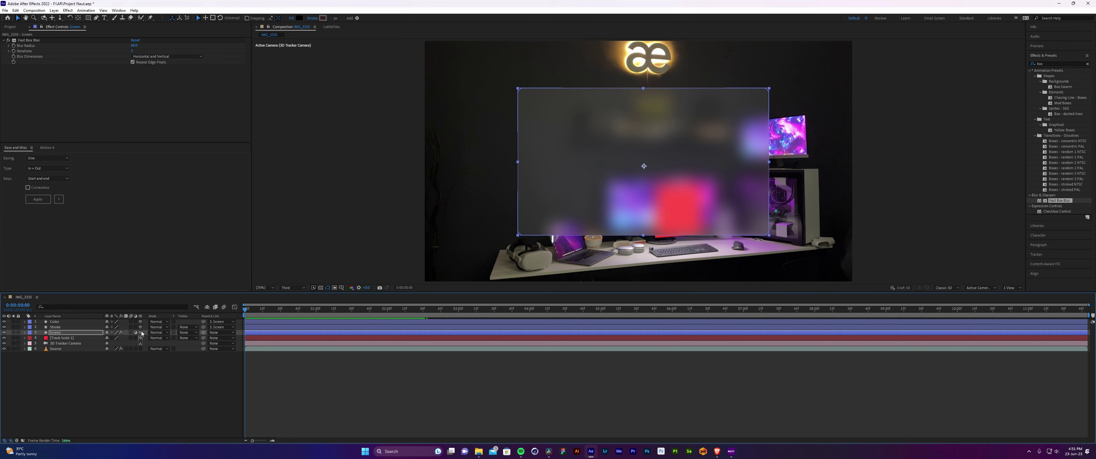
left_click(141, 333)
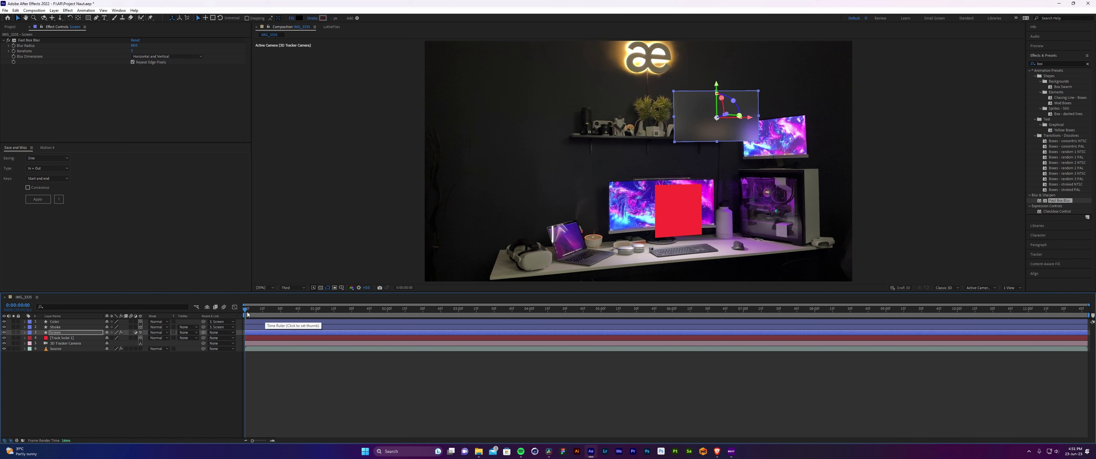
left_click_drag(253, 312, 581, 327)
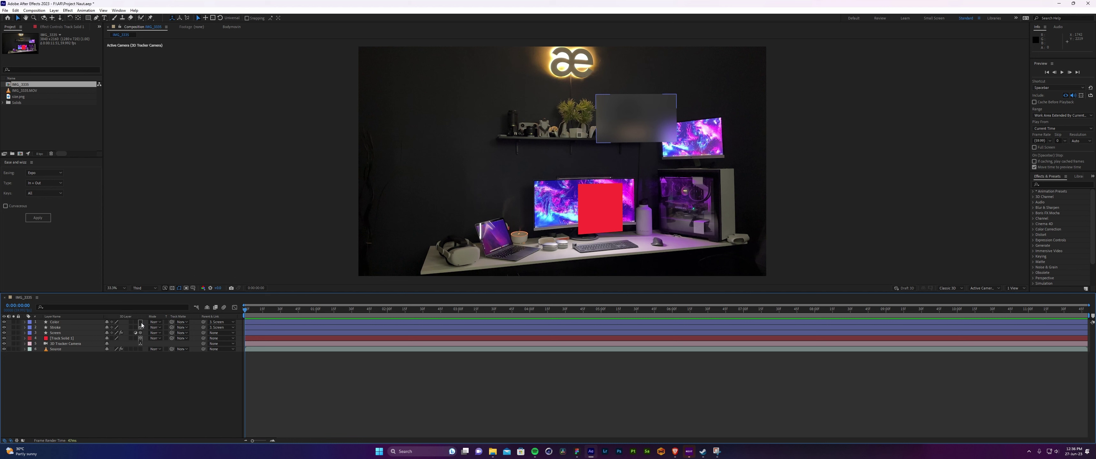
Return the Color, Stroke and Screen layers to 2D.
left_click(140, 339)
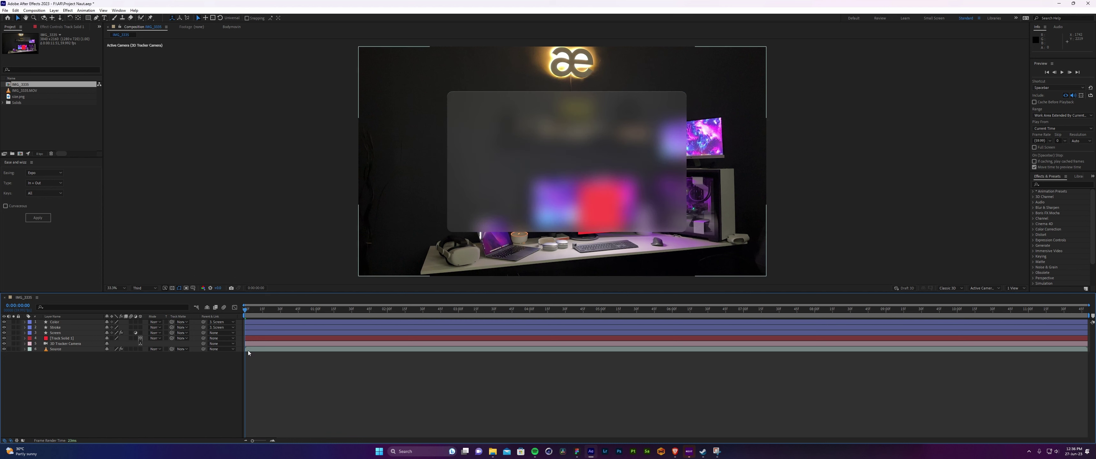
left_click(481, 149)
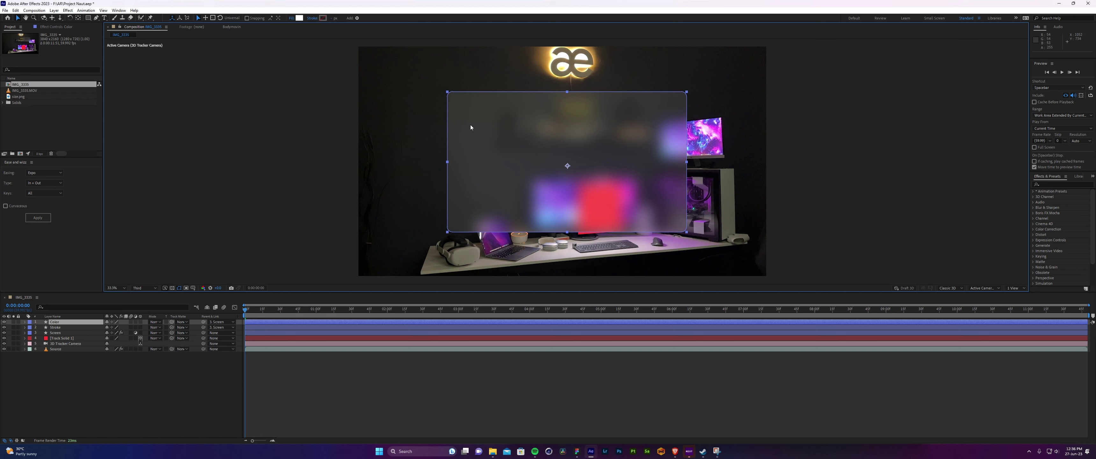
left_click(301, 116)
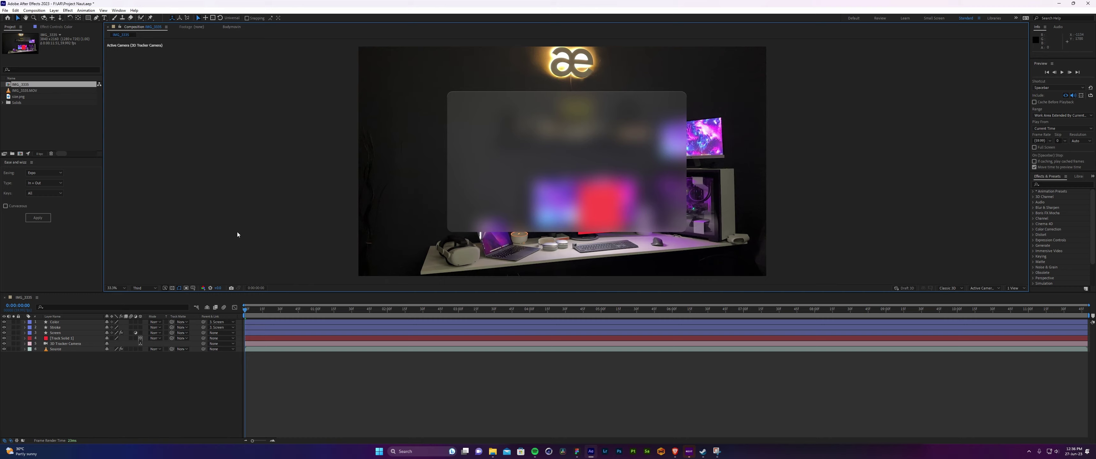
Add Earth Full.png to the composition as the uppermost layer and scale it down toward the frame size.
left_click_drag(457, 454, 676, 212)
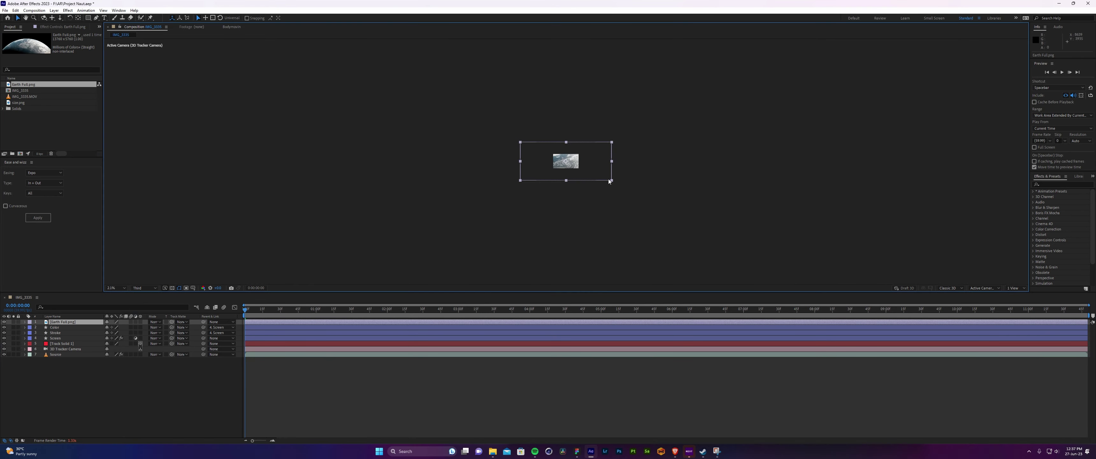
left_click(676, 211)
Paste a copy of the white glass rectangle above the Earth image and name it Earth Mask.
key("ctrl+c")
key("ctrl+v")
key("Return")
key("Caps_Lock")
type("Earth Mas")
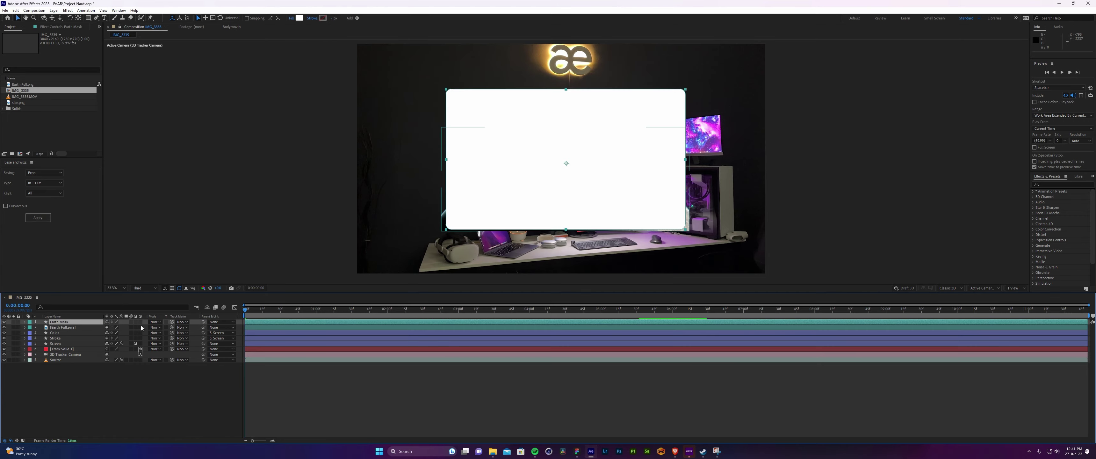
Use Earth Mask as the track matte for Earth Full.png and rotate the Earth image within it.
left_click(182, 327)
left_click(194, 345)
left_click(69, 327)
key("r")
left_click_drag(113, 332, 171, 334)
key("comma")
key("t")
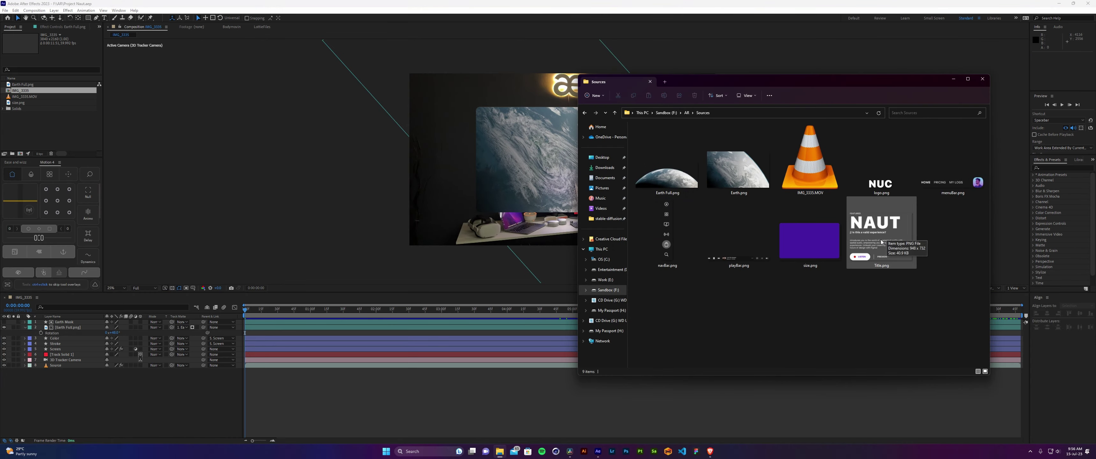
Add Title.png, logo.png, menubar.png, navbar.png and playbar.png from the Sources folder to the composition.
left_click_drag(881, 241, 527, 164)
left_click_drag(882, 182, 487, 113)
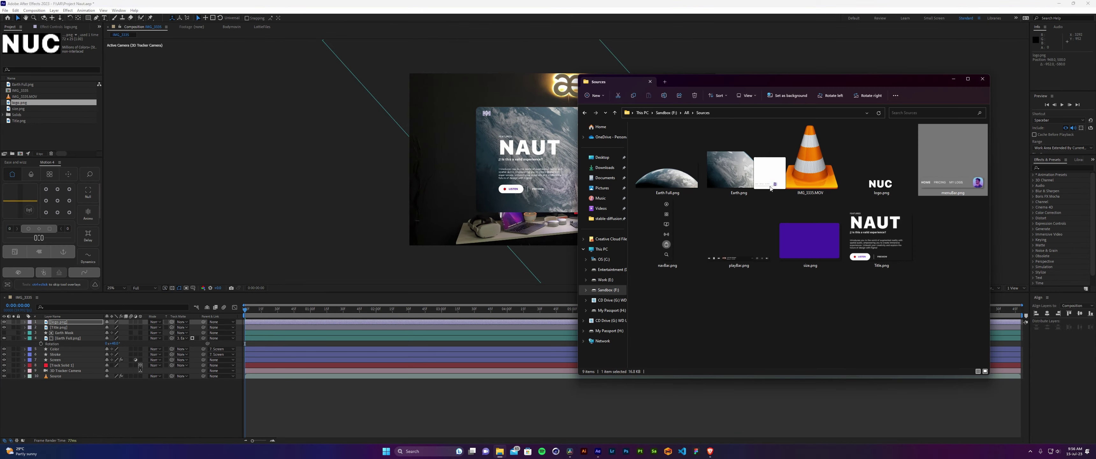
left_click_drag(953, 179, 696, 129)
left_click_drag(667, 239, 465, 160)
left_click_drag(738, 256, 575, 220)
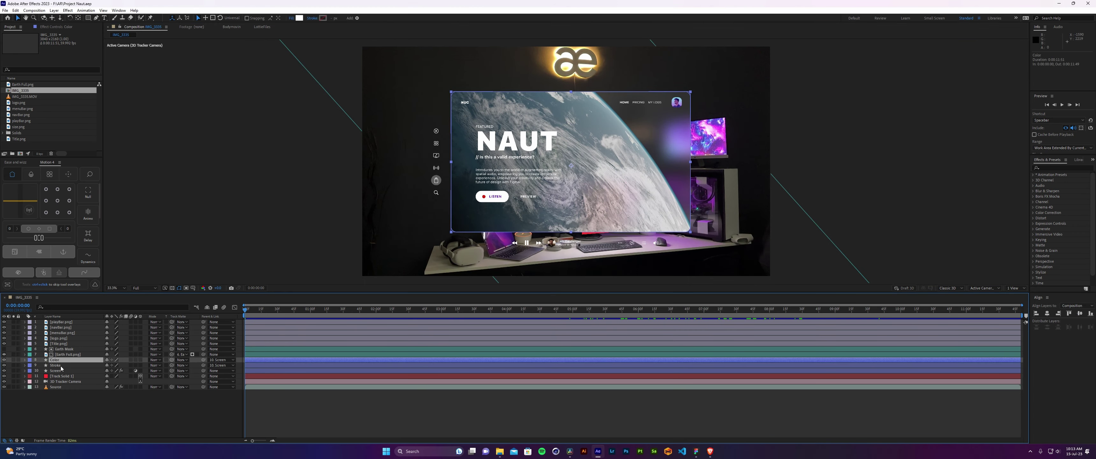
Change the Color layer's fill to black for a darker glass tint.
left_click(54, 360)
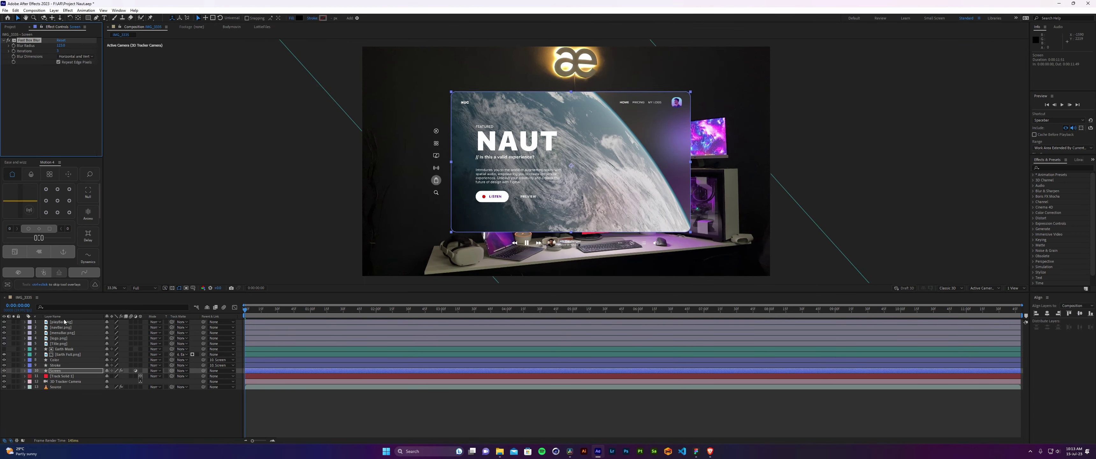
left_click(300, 18)
left_click(736, 237)
left_click(873, 164)
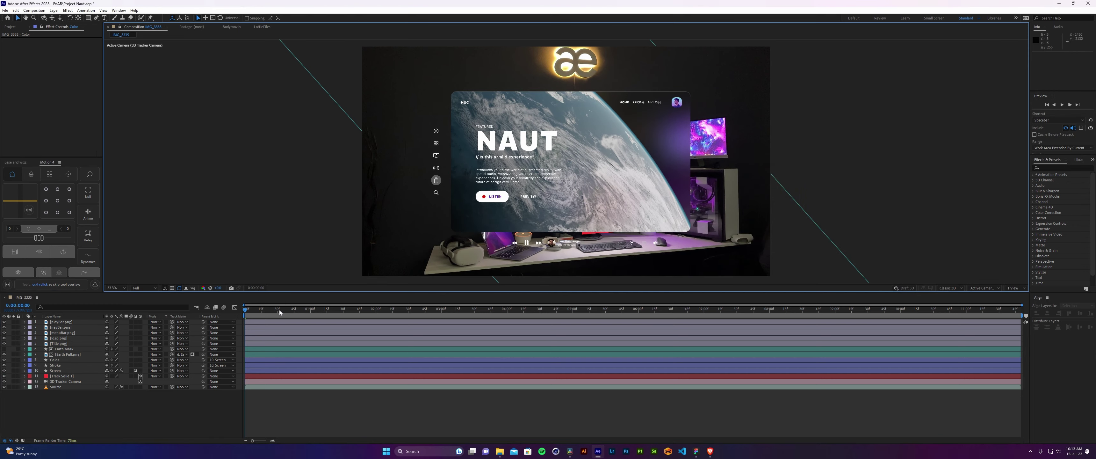
Draw a wide rectangle behind the playback controls, name its layer player and place it below the Title.png layer.
left_click(175, 279)
mouse_move(526, 242)
left_mouse_down()
mouse_move(512, 231)
mouse_move(659, 241)
left_mouse_up()
key("q")
key("Return")
type("player")
key("Return")
left_click_drag(75, 322, 75, 349)
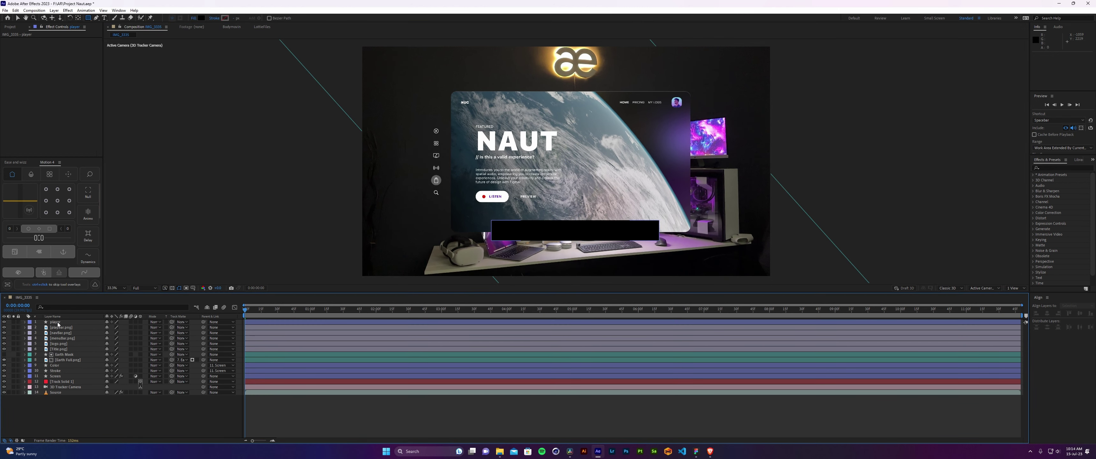
Copy the Fast Box Blur effect from the Screen layer to the player layer behind the playback controls.
key("v")
left_click(58, 376)
key("ctrl+c")
left_click(64, 348)
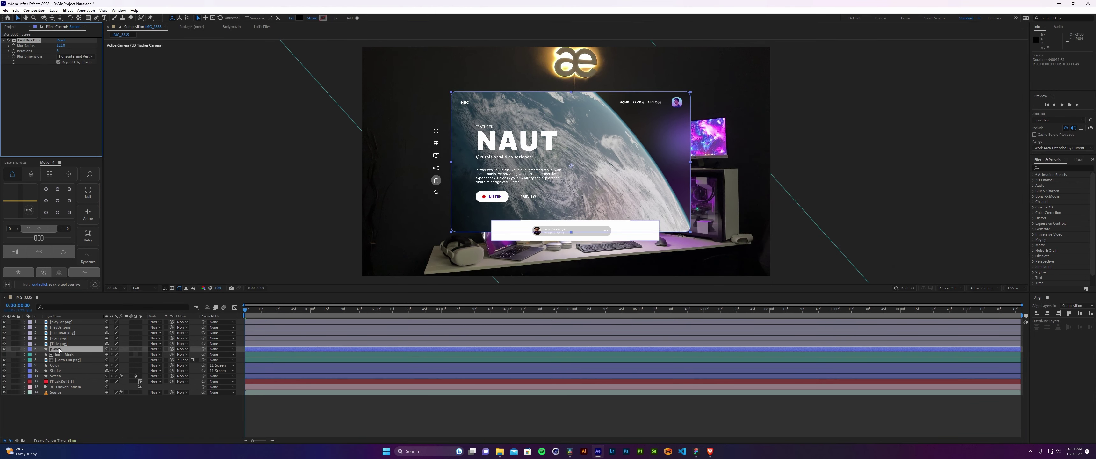
key("ctrl+v")
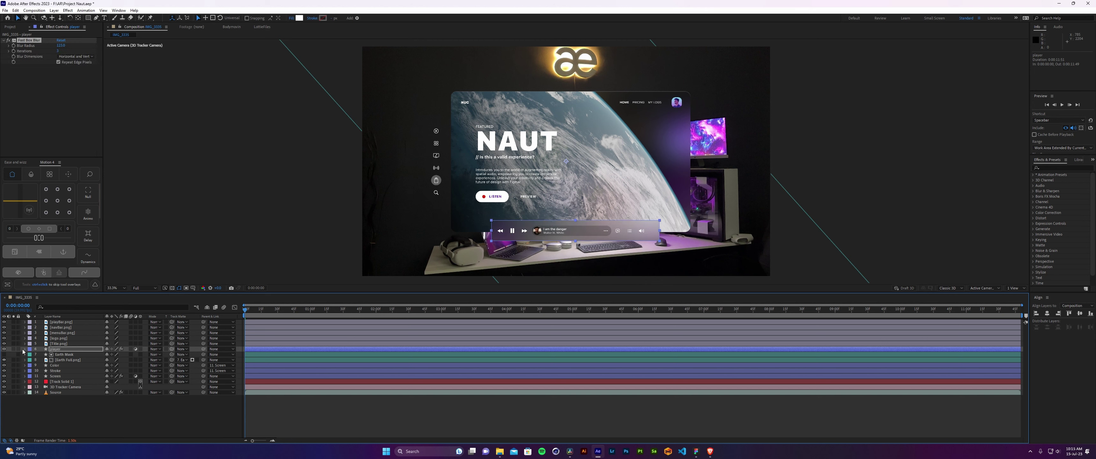
Round the ends of the player rectangle into a pill shape and check the composition at another frame.
left_click(25, 349)
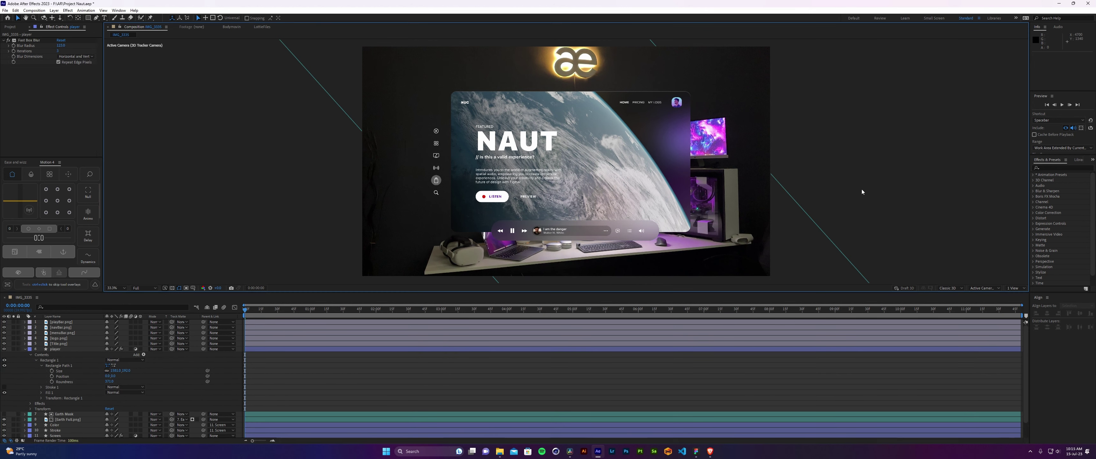
key("u")
left_click(515, 309)
key("Home")
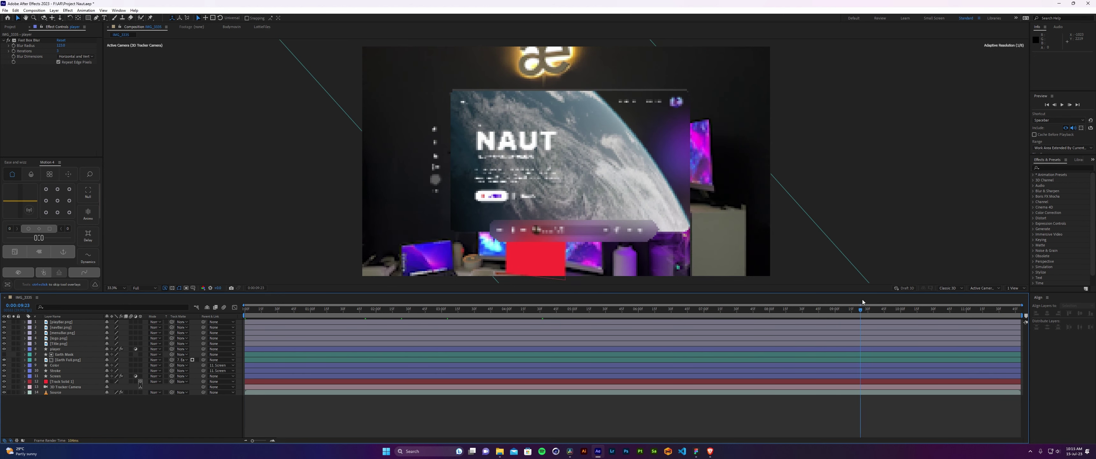
Add an outline shape layer for the player bar above the player layer and name it pStroke.
left_click(56, 371)
left_click(324, 18)
left_click(277, 189)
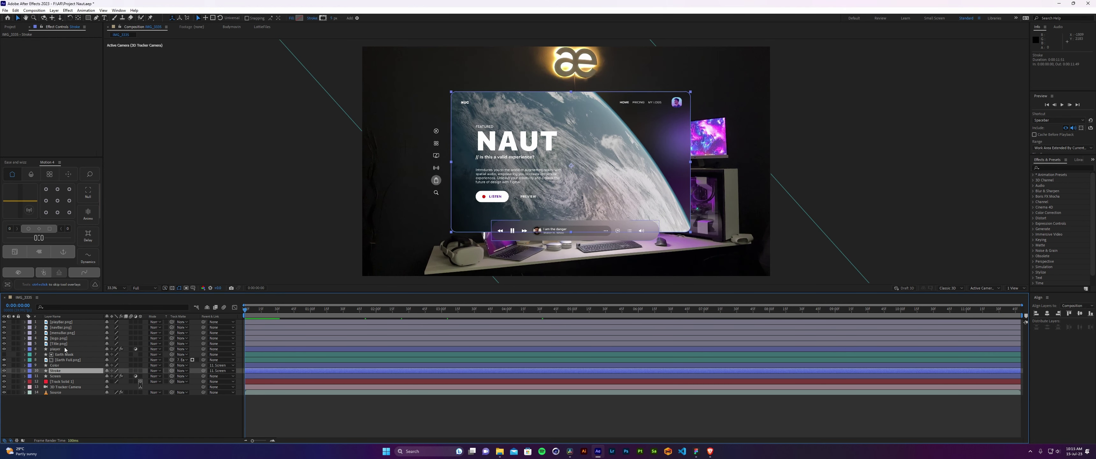
left_click(56, 349)
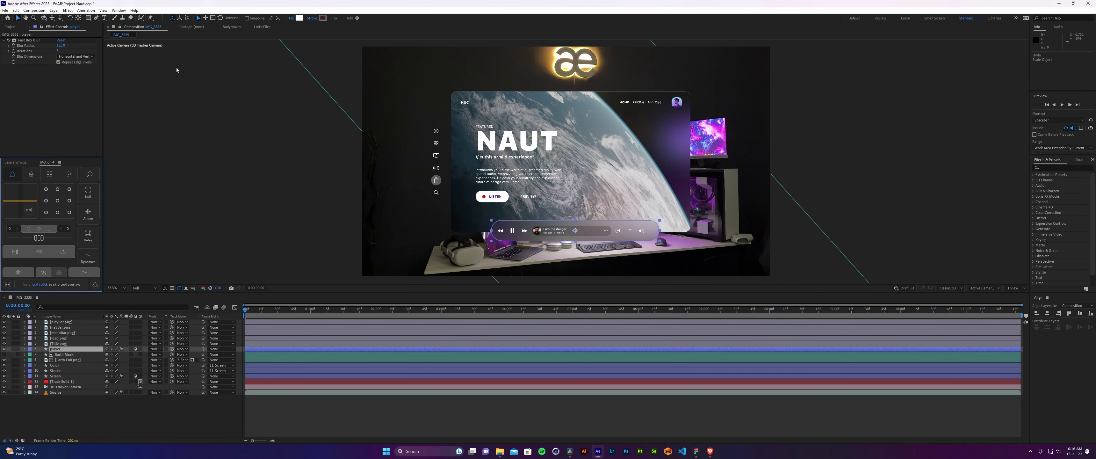
key("Return")
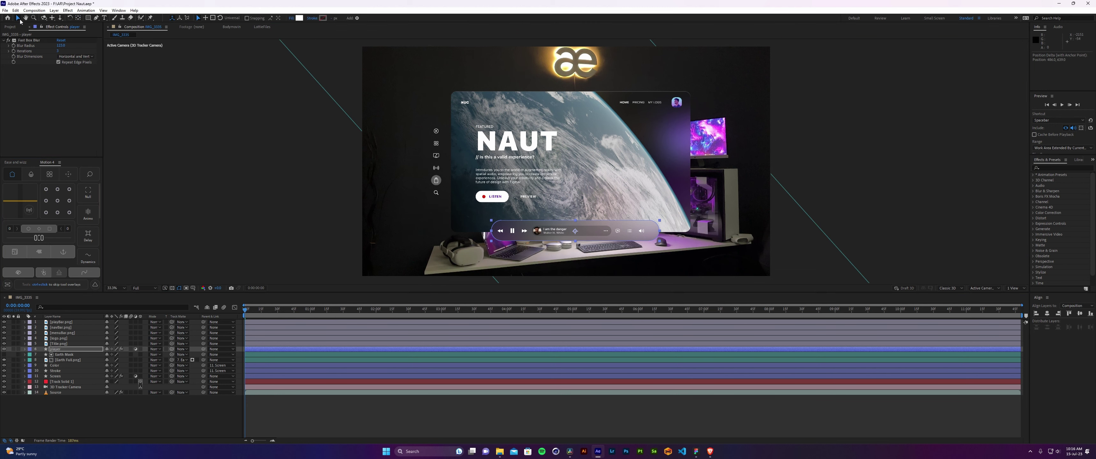
key("ctrl+v")
key("Return")
type("pStroke")
key("Return")
Set the pStroke outline to a white linear gradient.
left_click(280, 2)
key("period")
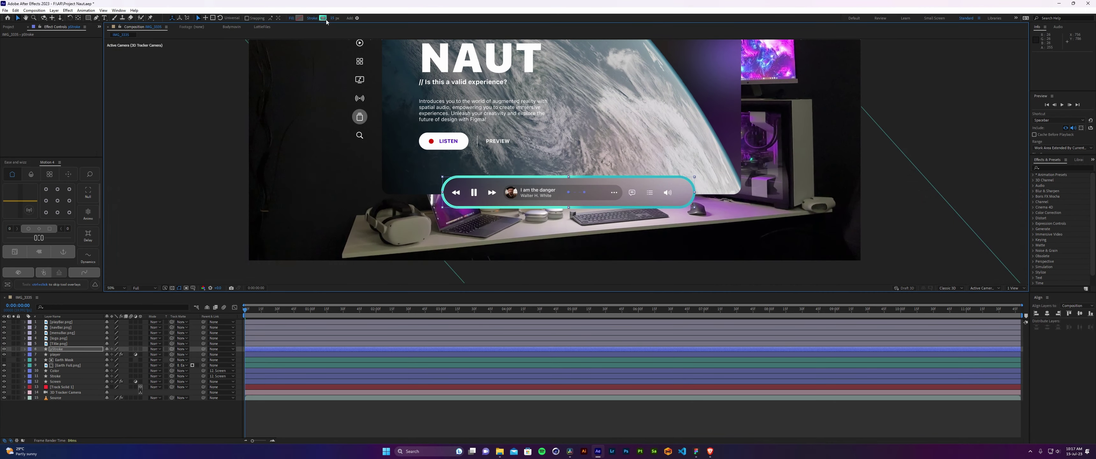
left_click(323, 18)
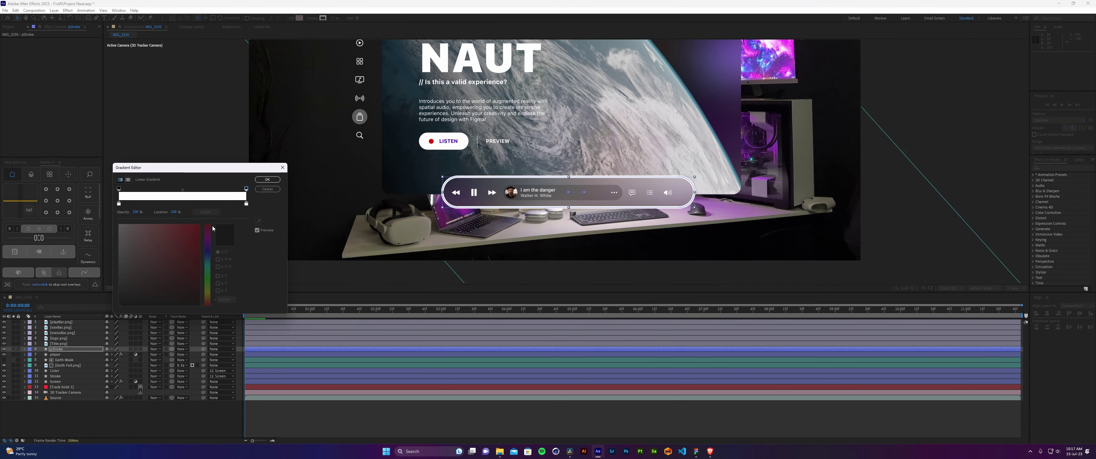
left_click(267, 179)
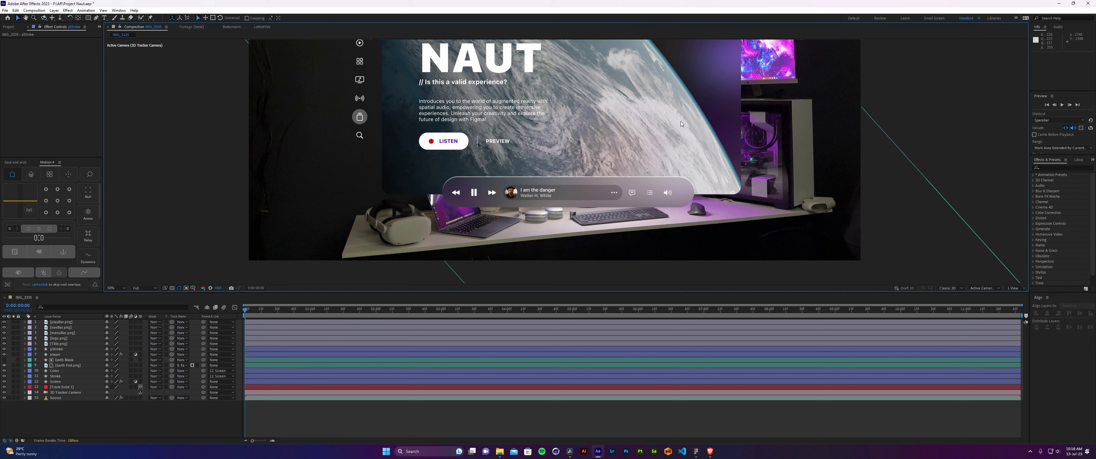
Try resizing the pStroke outline from the player bar's upper corner, and undo the change.
left_click_drag(489, 309, 489, 323)
key("Home")
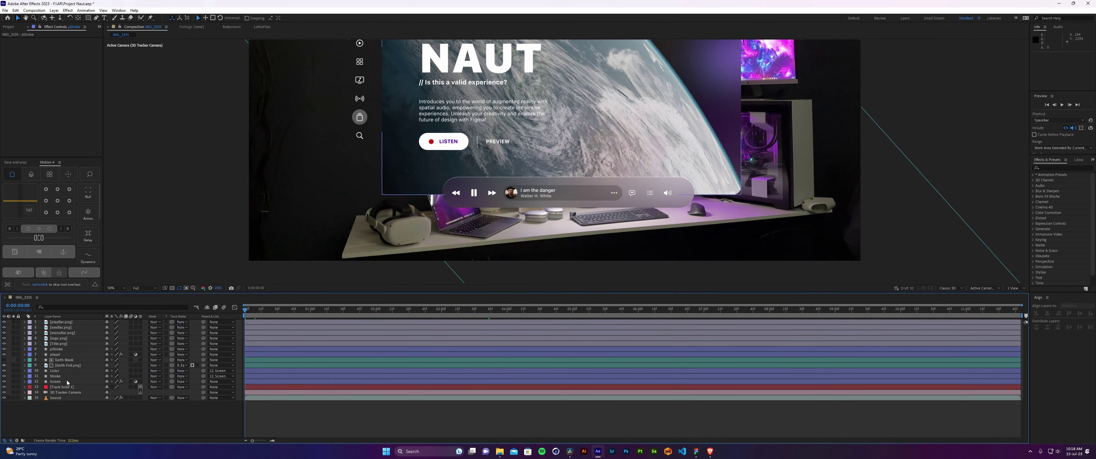
left_click(567, 187)
scroll(567, 187, "up", 2)
left_click(570, 197)
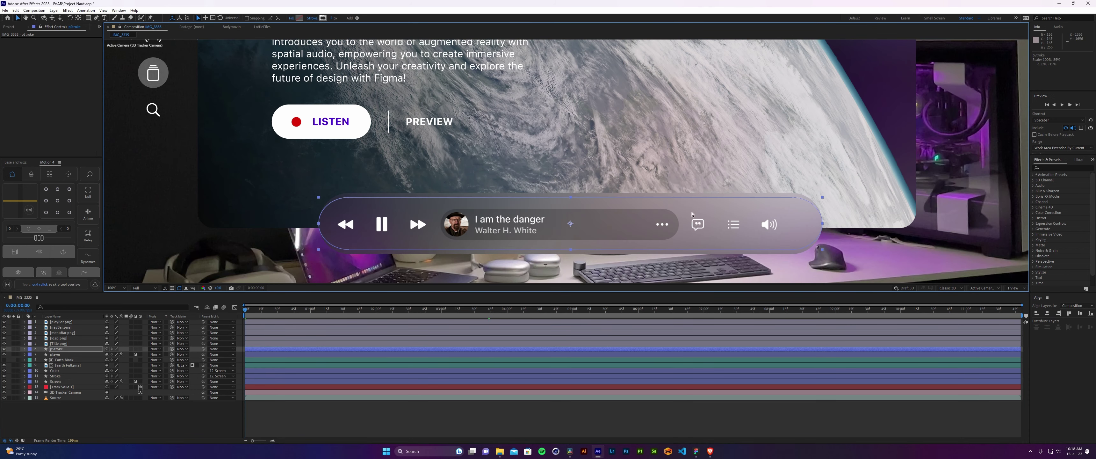
left_click_drag(823, 194, 808, 192)
key("comma")
key("ctrl+z")
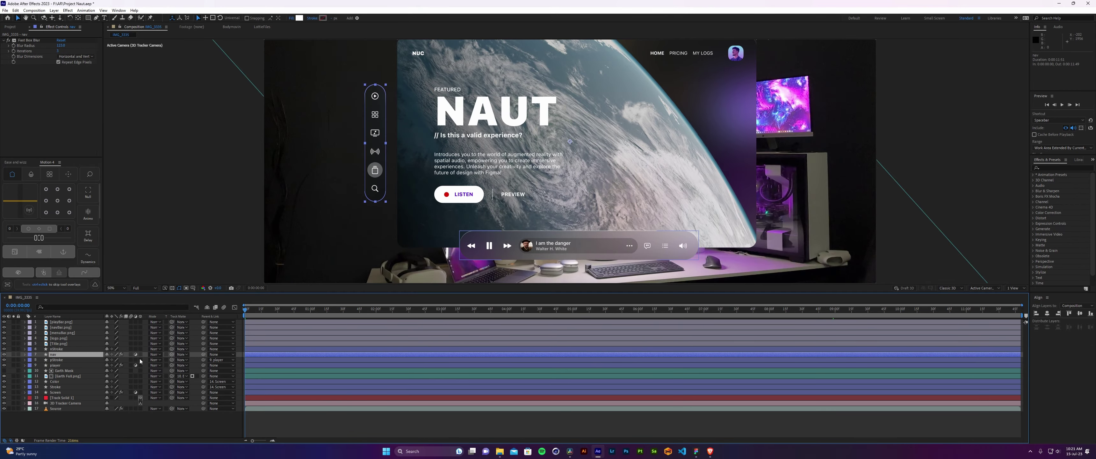
Duplicate the side navigation's layer for its color and stroke layers, parent them to nav and group them with navbar.png in the stack.
key("ctrl+d")
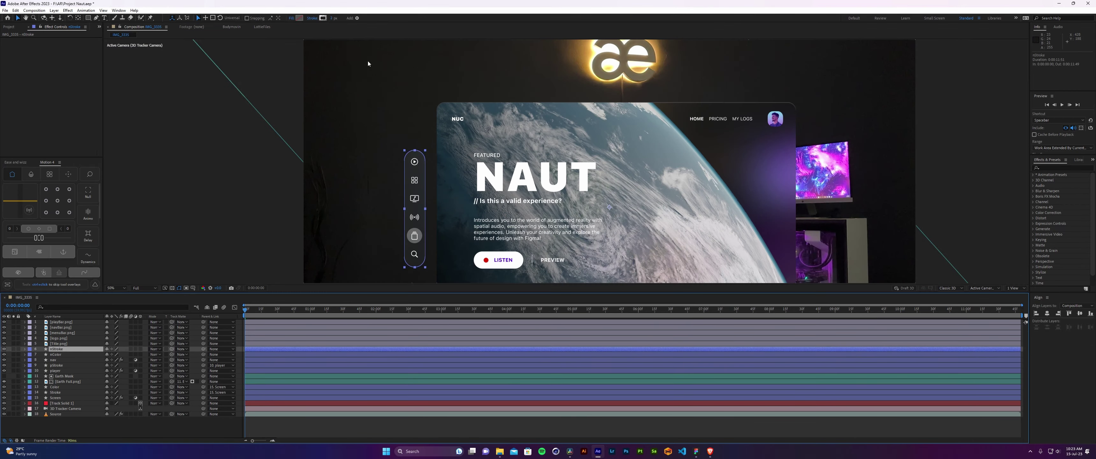
left_click(53, 360)
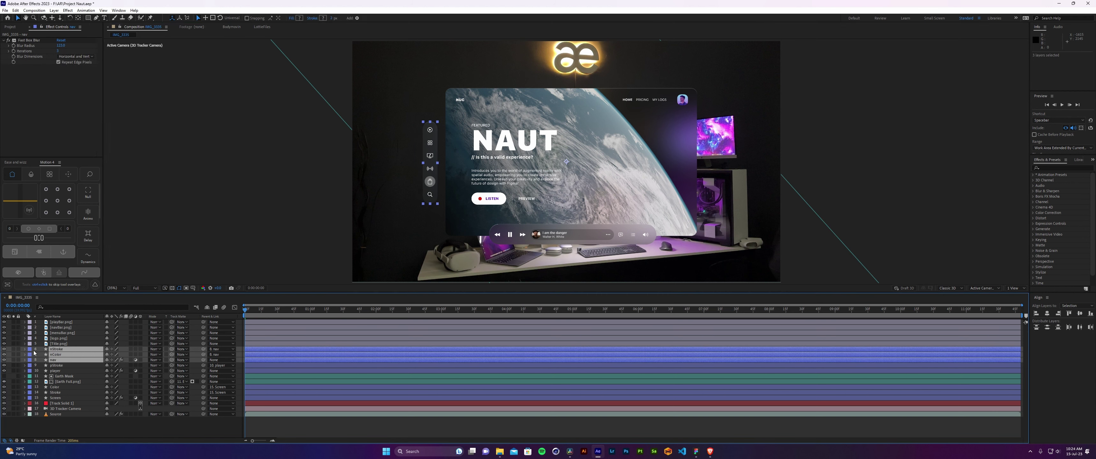
left_click_drag(60, 327, 33, 346)
left_click(56, 269)
left_click(53, 360)
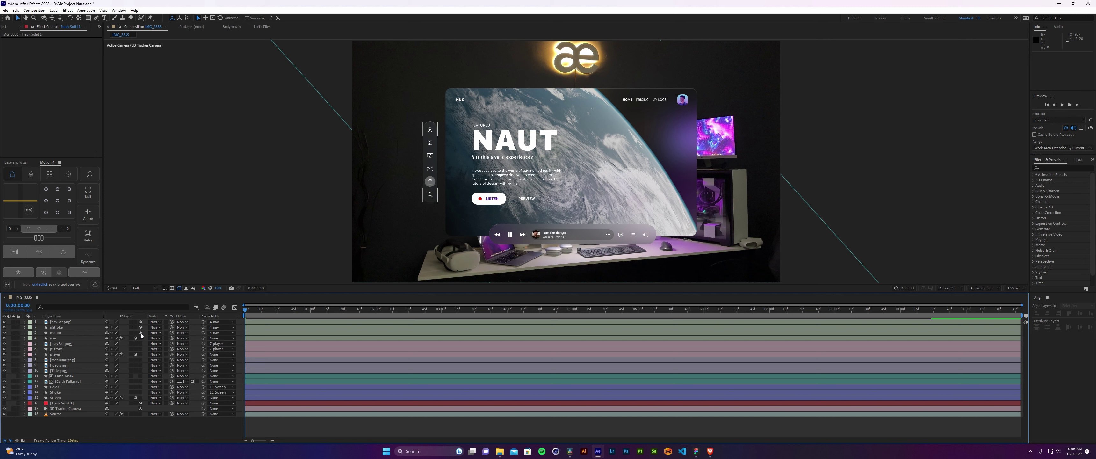
Make all the interface layers including Screen 3D, and scrub through the footage to check their placement.
left_click(141, 398)
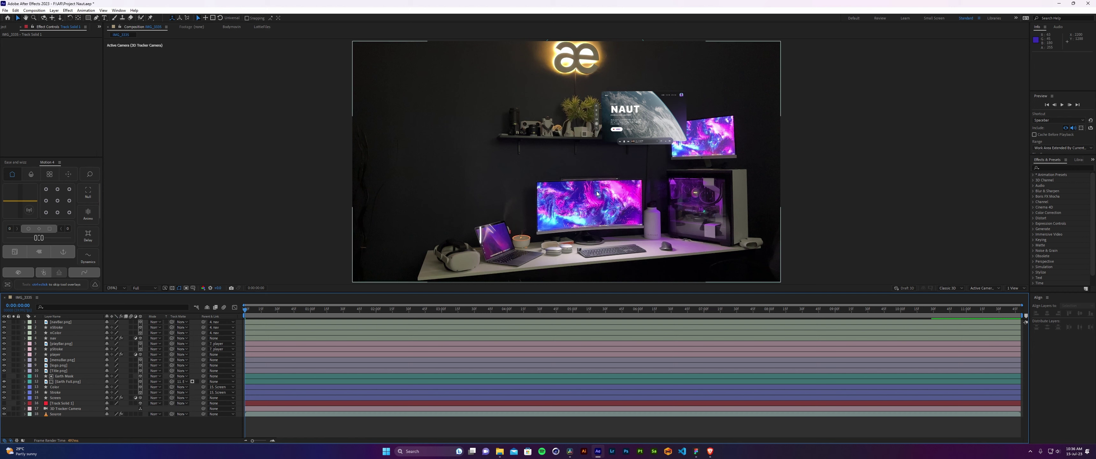
left_click_drag(250, 312, 642, 325)
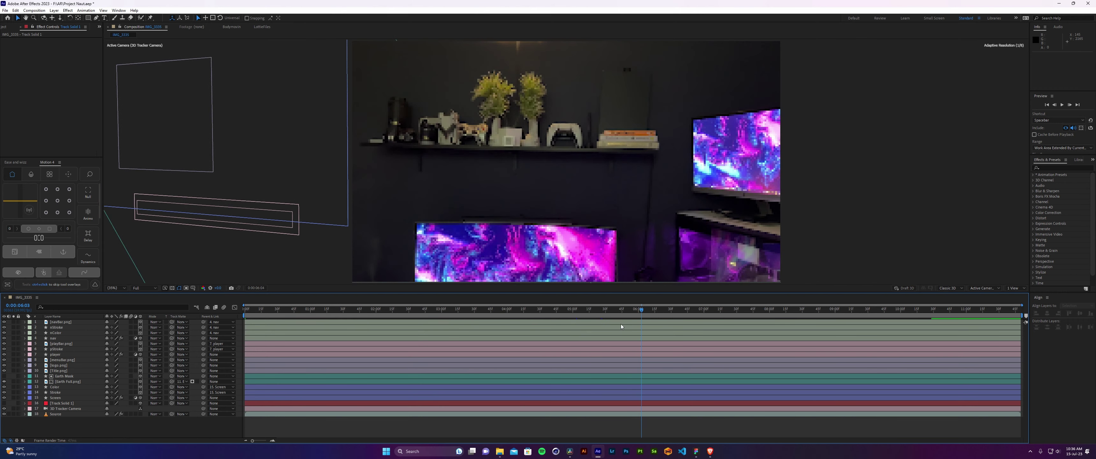
left_click(553, 311)
left_click_drag(554, 314, 197, 293)
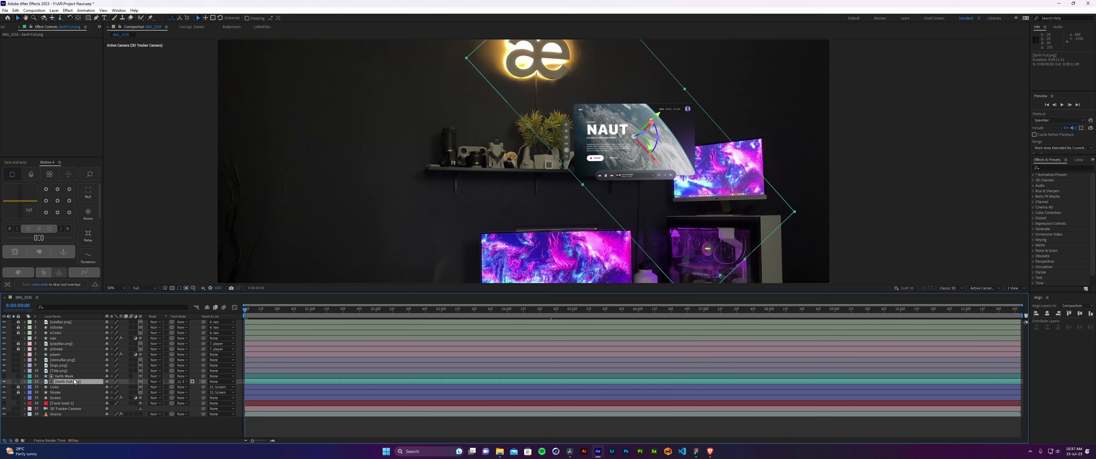
Parent Earth Full.png, Earth Mask, Title.png, logo.png and menubar.png to the Screen layer.
left_click_drag(203, 382, 60, 397)
left_click_drag(203, 377, 67, 398)
left_click(65, 371)
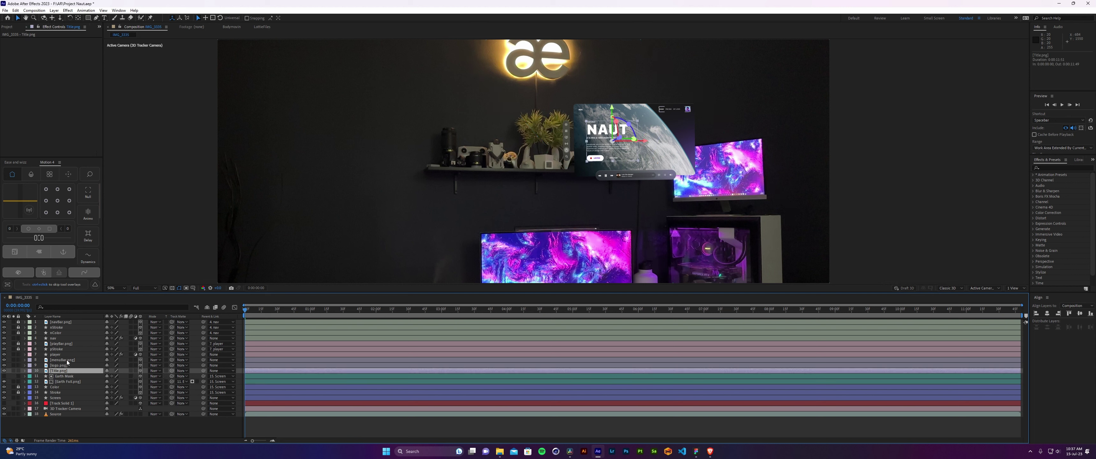
left_click(67, 360, "shift")
left_click_drag(204, 371, 53, 398)
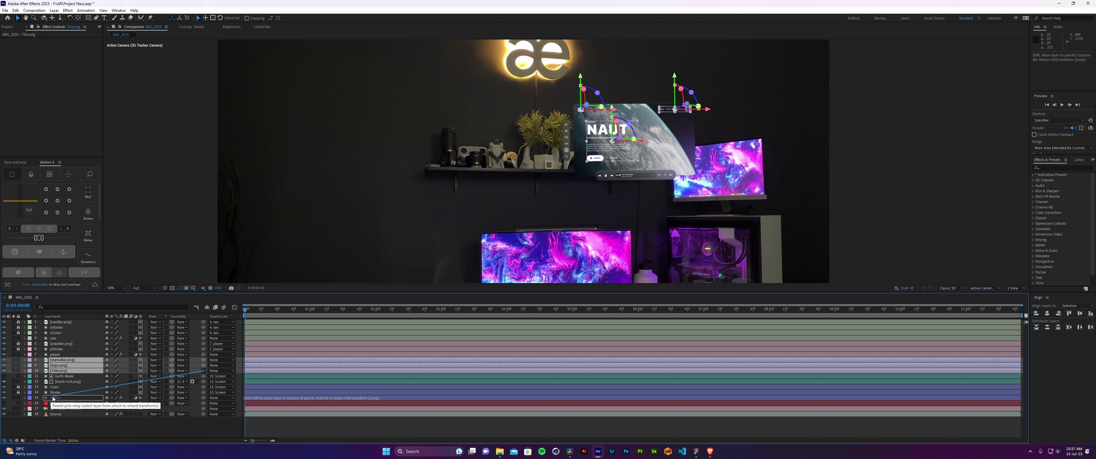
left_click_drag(52, 398, 53, 397)
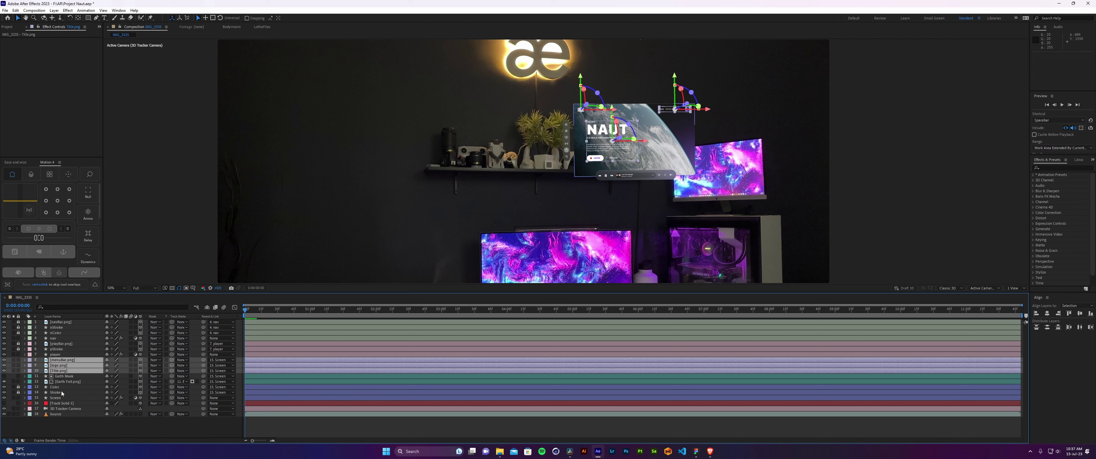
Parent the player and nav layers to the Screen layer.
left_click(59, 356)
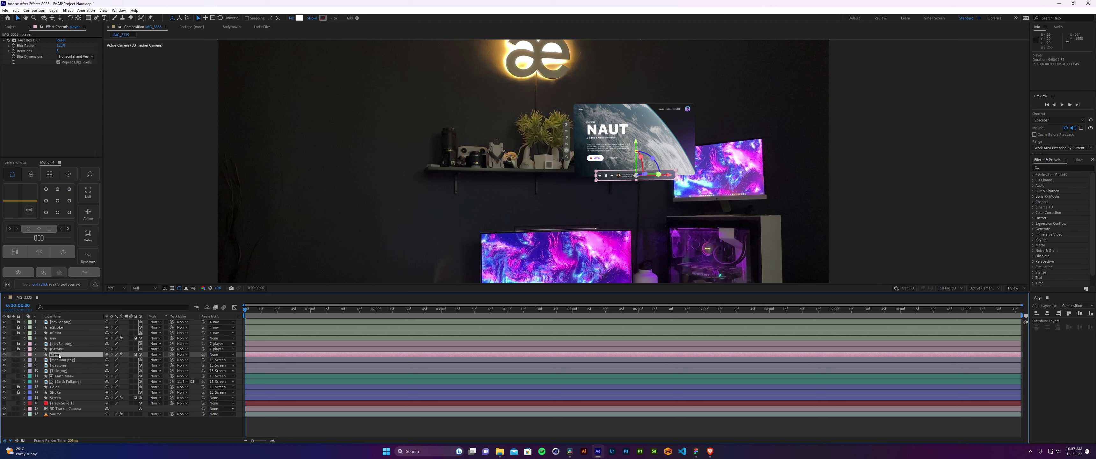
left_click_drag(204, 356, 53, 398)
left_click_drag(206, 339, 53, 397)
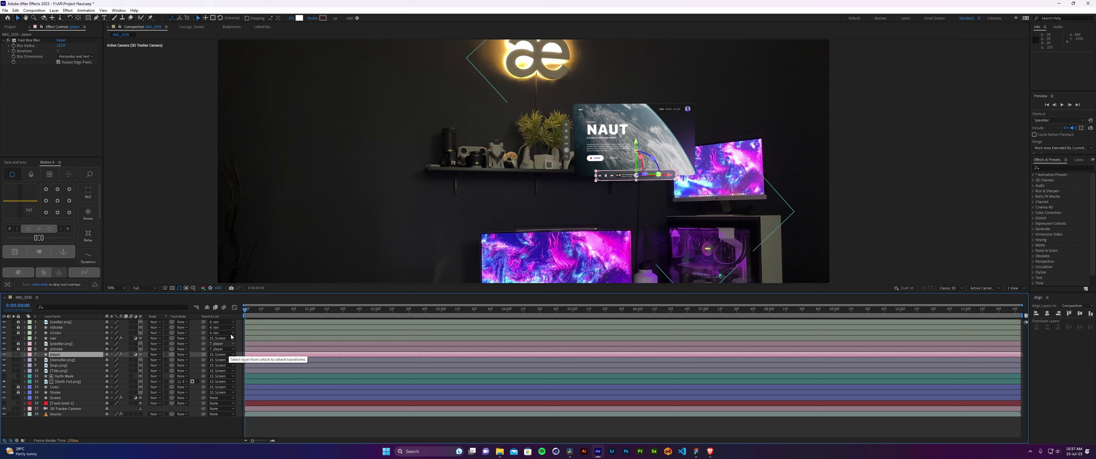
Test-move the Screen layer sideways together with its child layers, and undo the move.
left_click(60, 397)
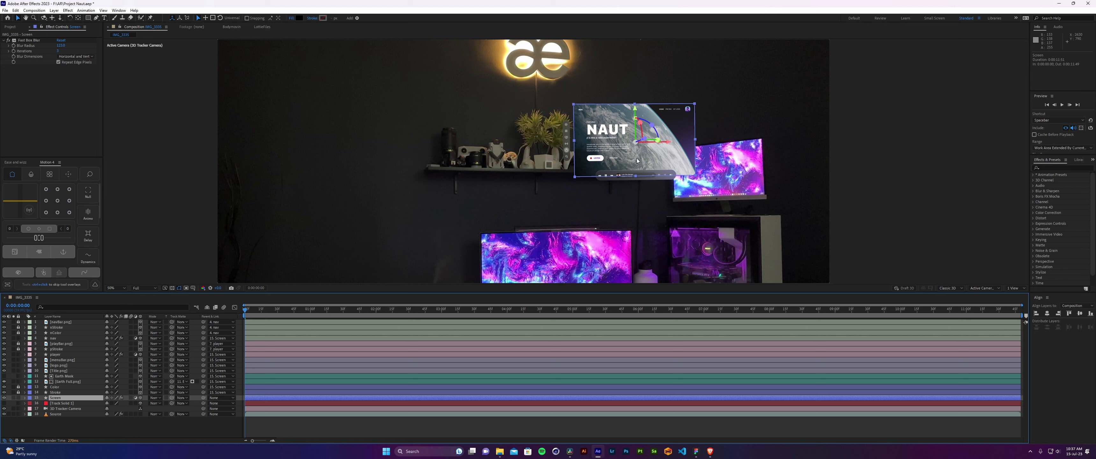
left_click_drag(641, 160, 704, 159)
key("ctrl+z")
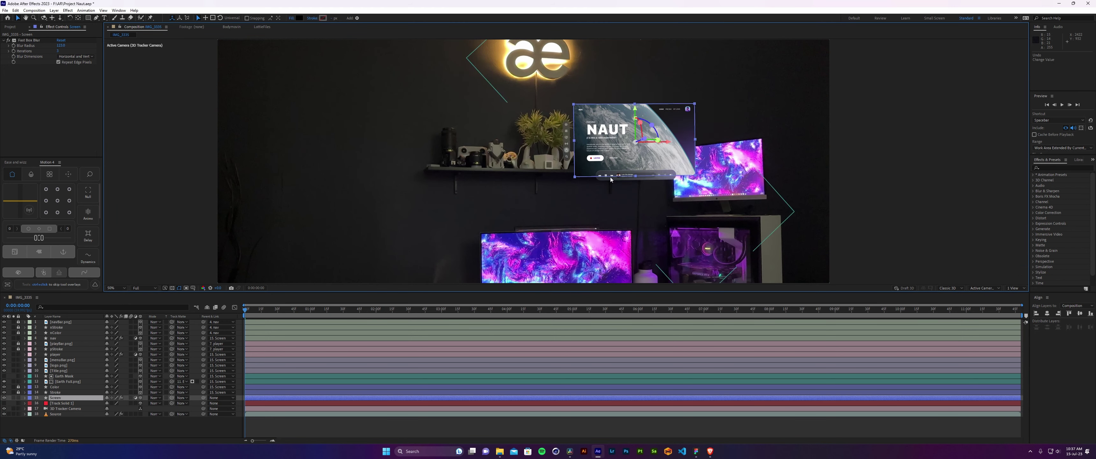
Try moving the off-frame Screen layer back into view late in the footage, and undo the move.
left_click_drag(249, 312, 639, 328)
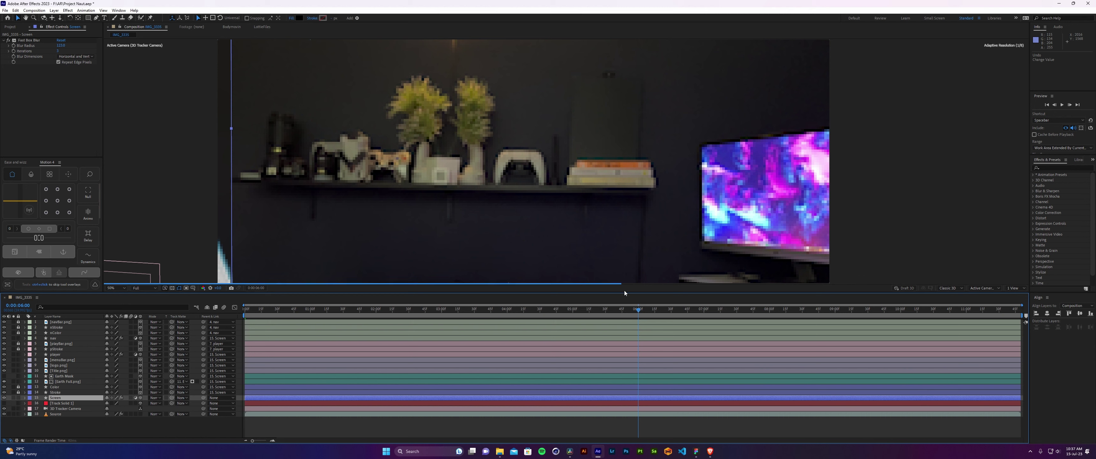
scroll(650, 207, "down", 2)
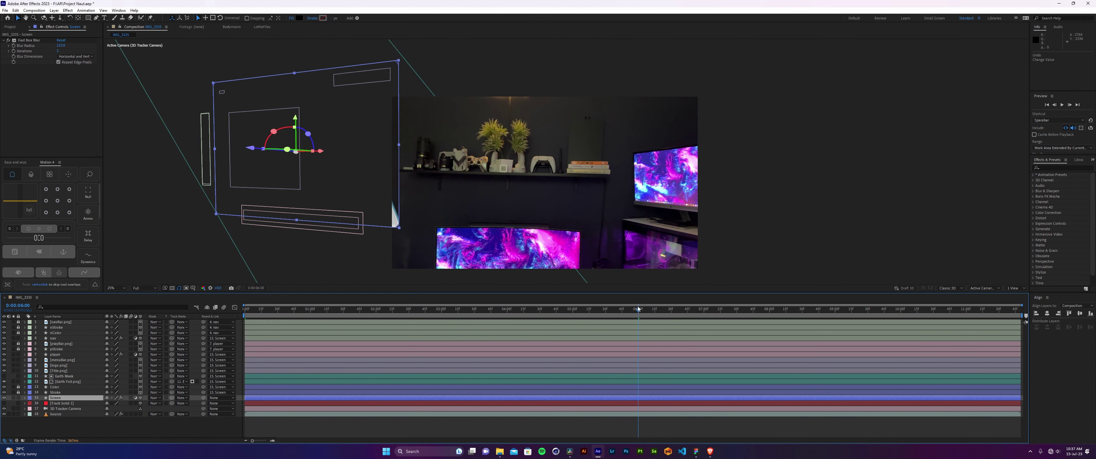
left_click_drag(639, 309, 757, 322)
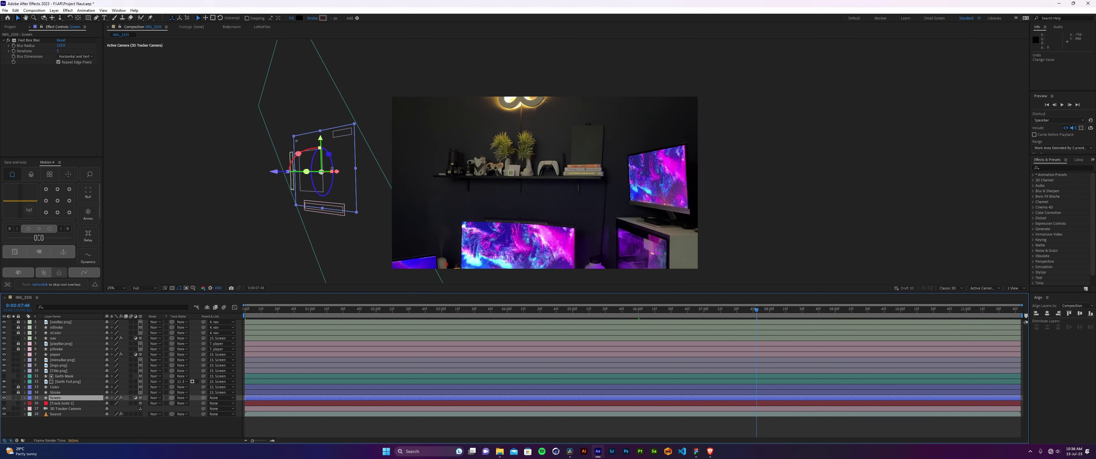
left_click_drag(338, 176, 656, 203)
key("ctrl+z")
key("ctrl+z")
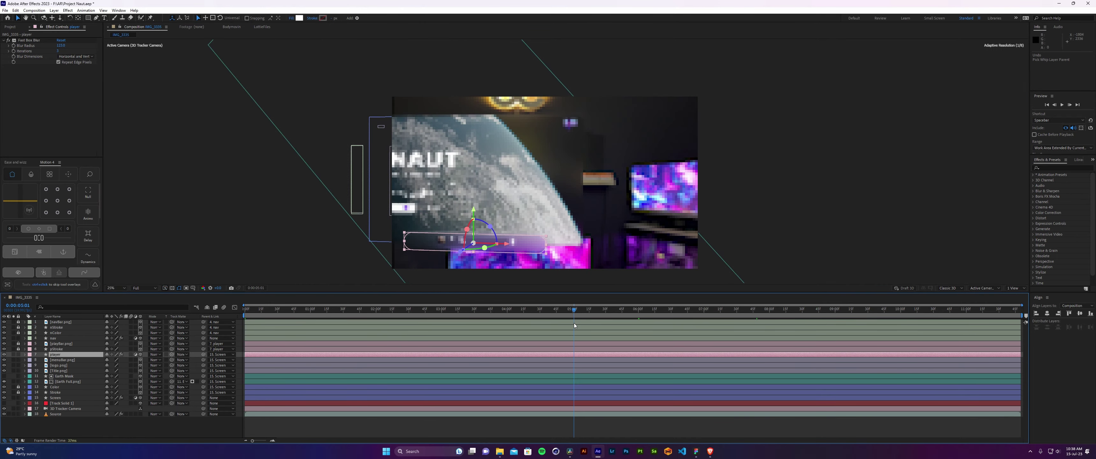
Lock the Earth Full.png, Earth Mask, nav, player, menubar.png, logo.png and Title.png layers, leaving Screen unlocked.
left_click(782, 314)
left_click_drag(782, 313, 406, 314)
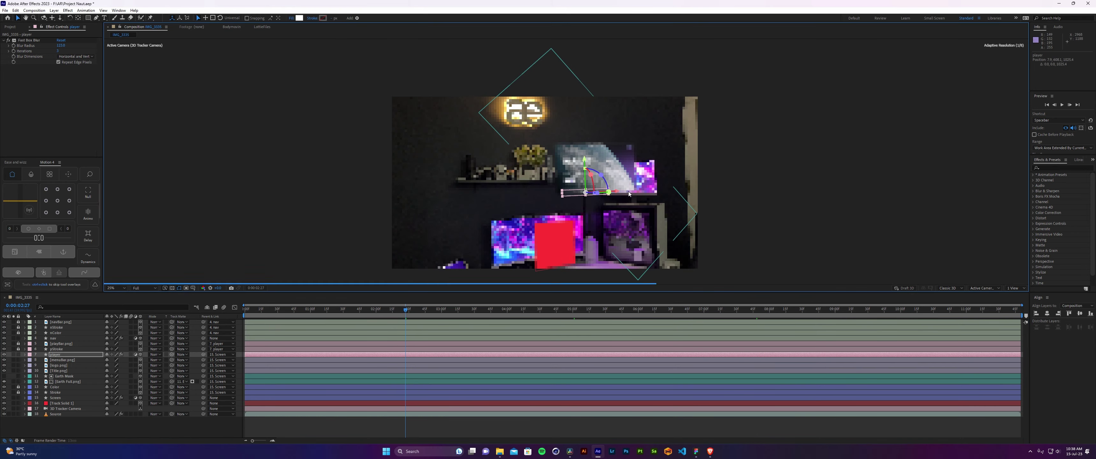
left_click(69, 382)
left_click(18, 381)
left_click(17, 376)
left_click_drag(17, 338, 18, 370)
Lower the Screen layer in 3D space from beside the wall shelf toward the desk, undoing the last adjustment.
left_click(55, 398)
left_click_drag(590, 141, 602, 190)
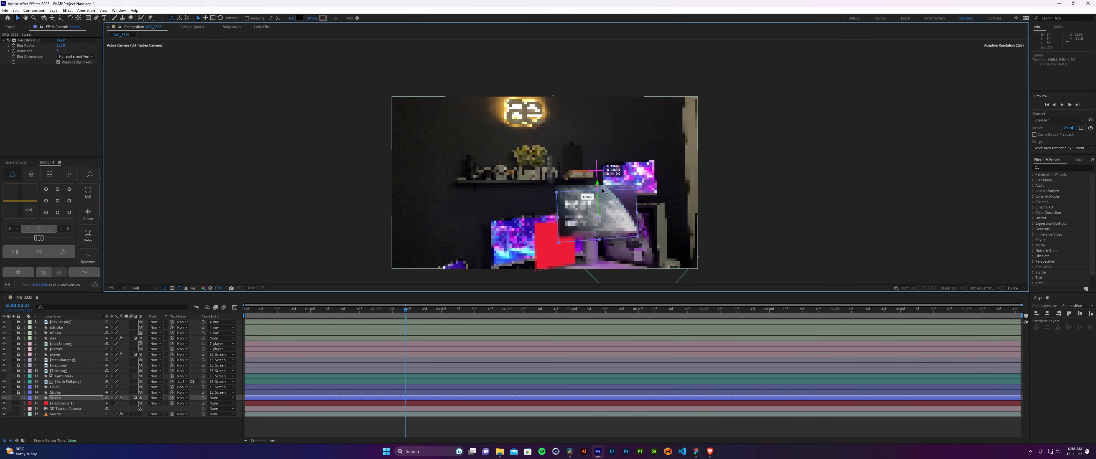
left_click_drag(576, 226, 604, 213)
key("ctrl+z")
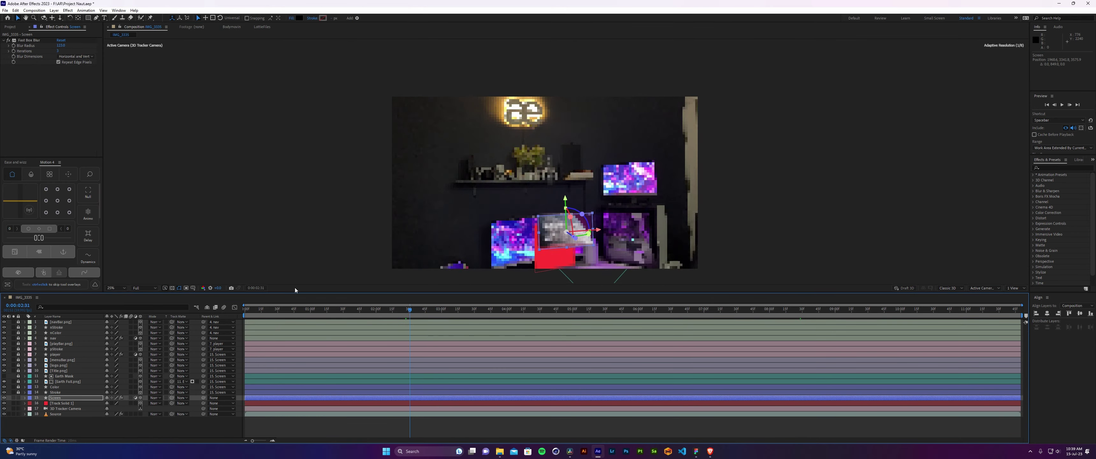
Move the Screen layer in 3D space down to the desk monitor, adjusting its position at several frames along the footage.
left_click_drag(630, 193, 442, 175)
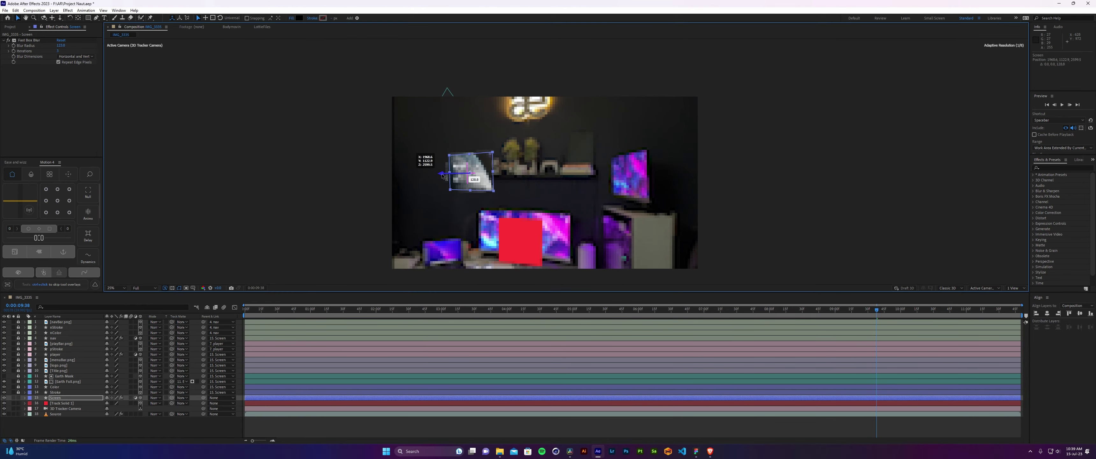
left_click(437, 308)
left_click_drag(340, 326, 659, 323)
key("End")
left_click_drag(516, 220, 523, 225)
left_click_drag(630, 307, 824, 308)
left_click_drag(530, 236, 526, 247)
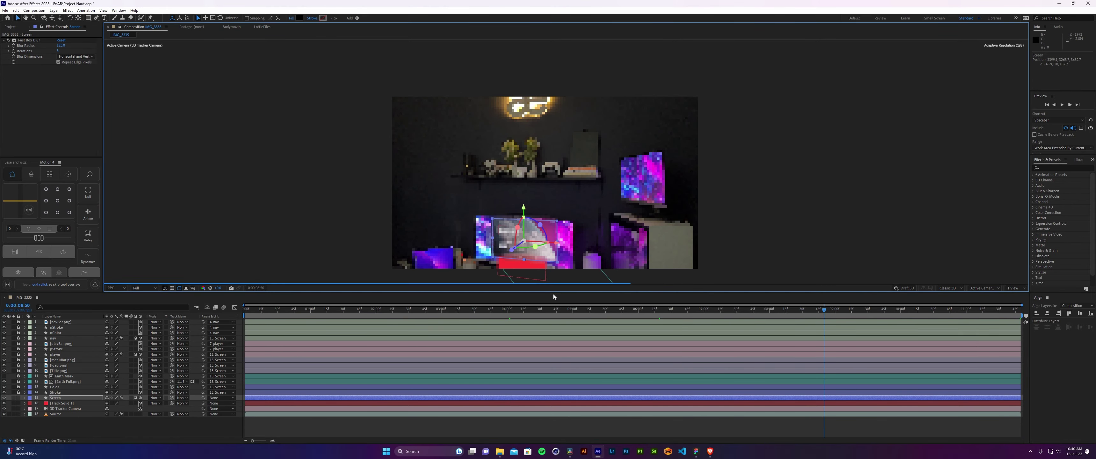
key("End")
key("ctrl+shift+z")
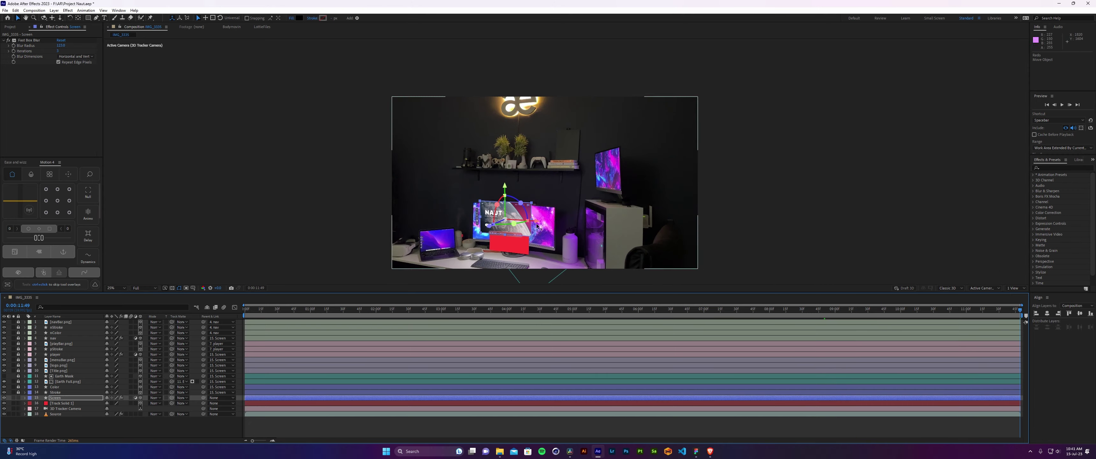
Enlarge the Screen layer with its interface and reposition it above the desk, previewing the result in the tracked footage.
key("Home")
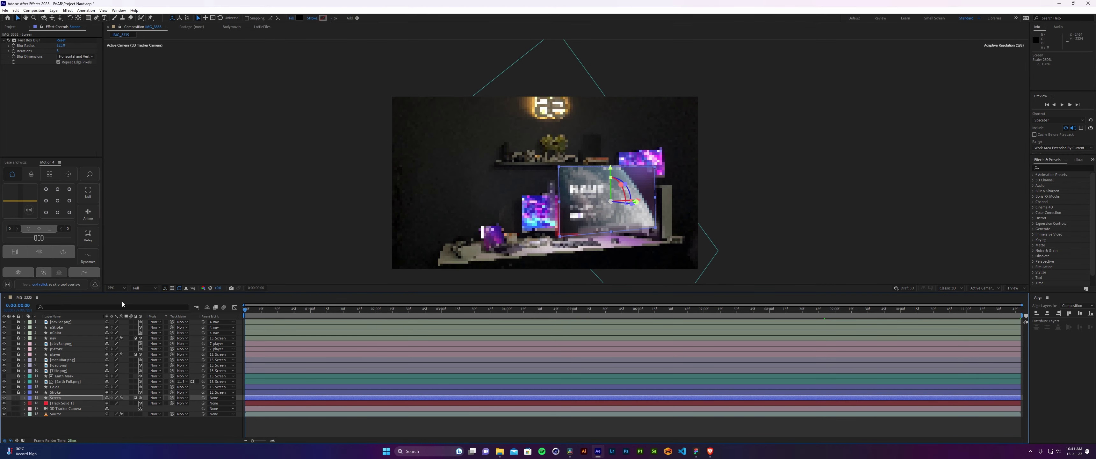
left_click_drag(562, 236, 552, 246)
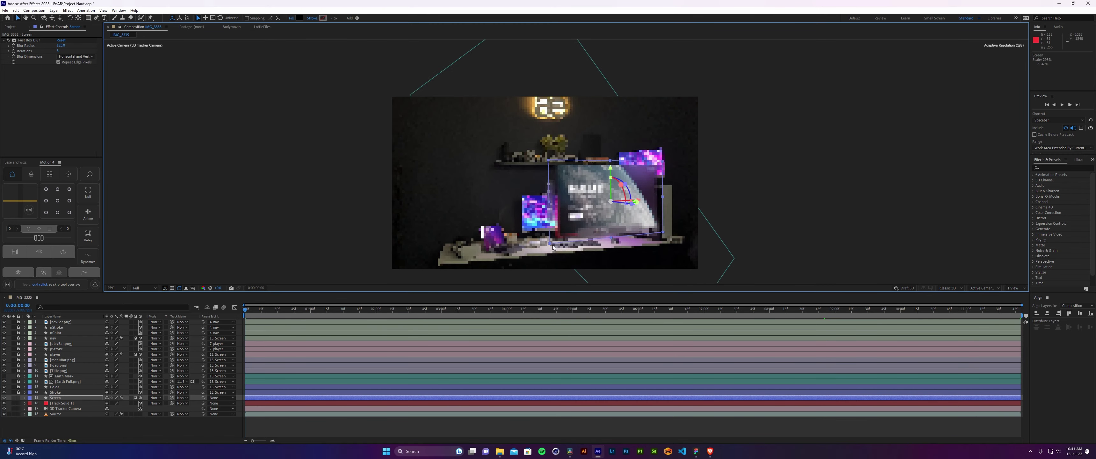
key("End")
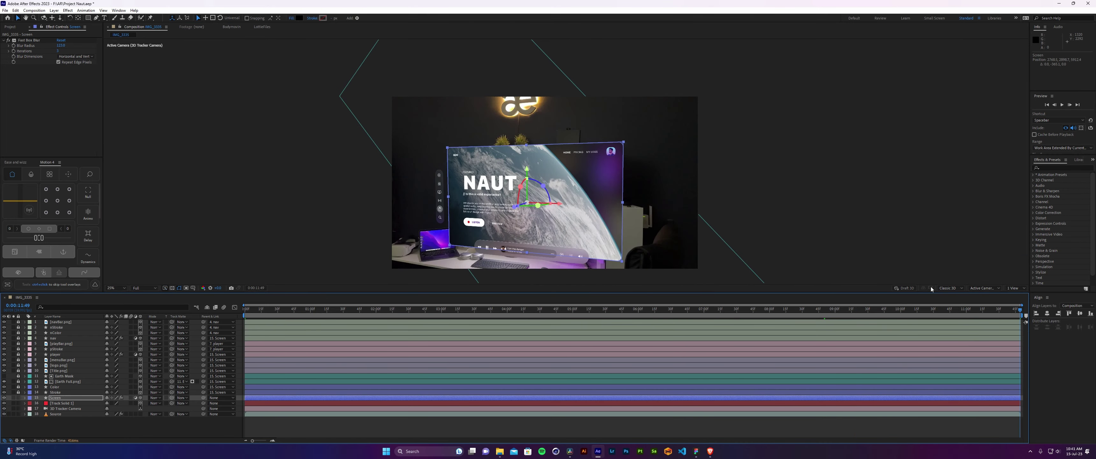
left_click_drag(932, 309, 736, 309)
key("Home")
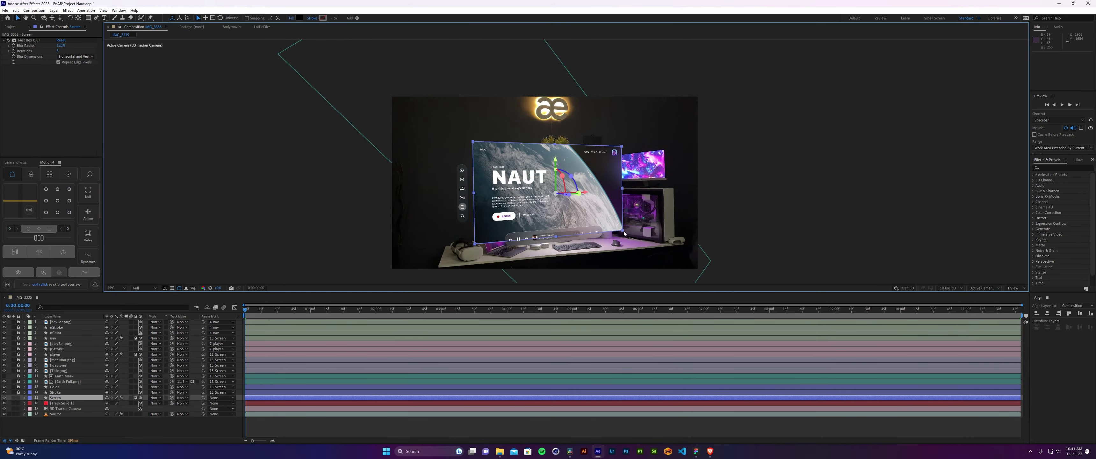
left_click_drag(615, 228, 627, 236)
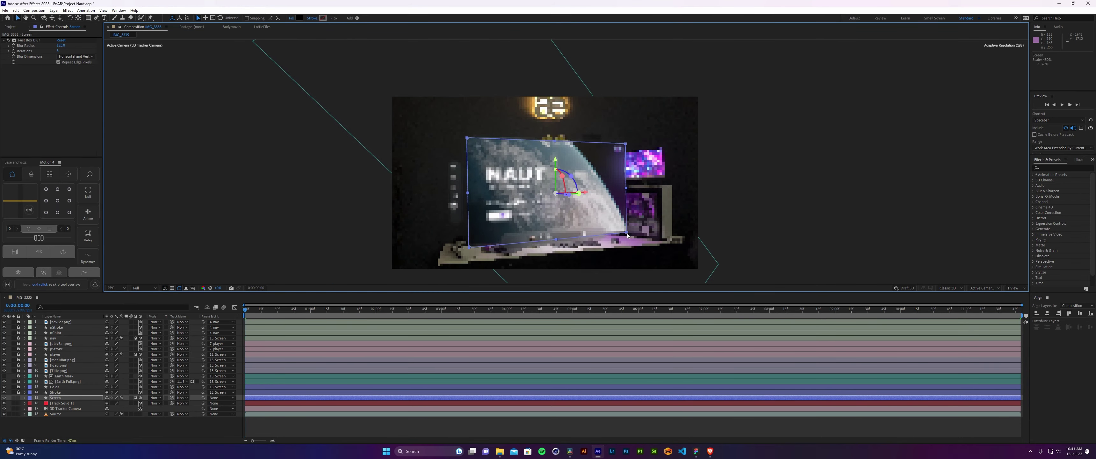
left_click(790, 225)
key("space")
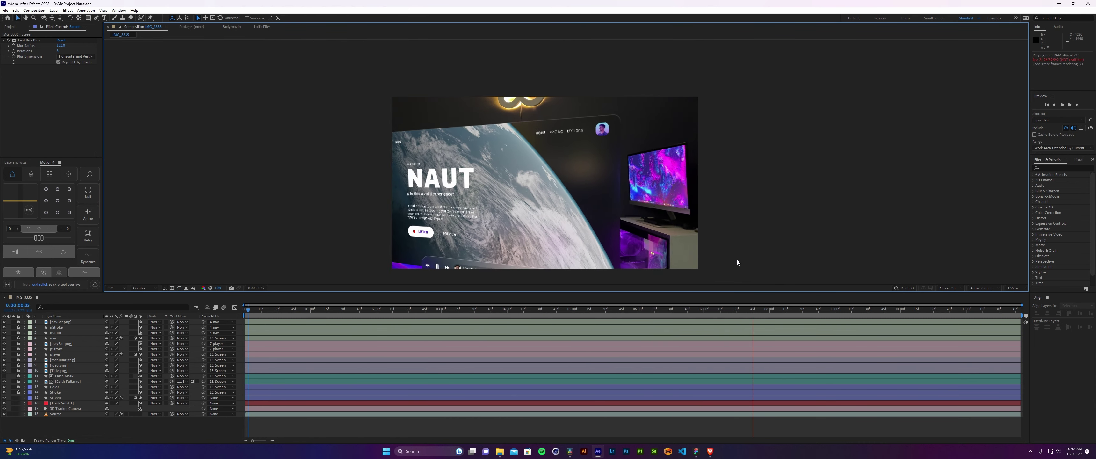
left_click(402, 309)
key("Home")
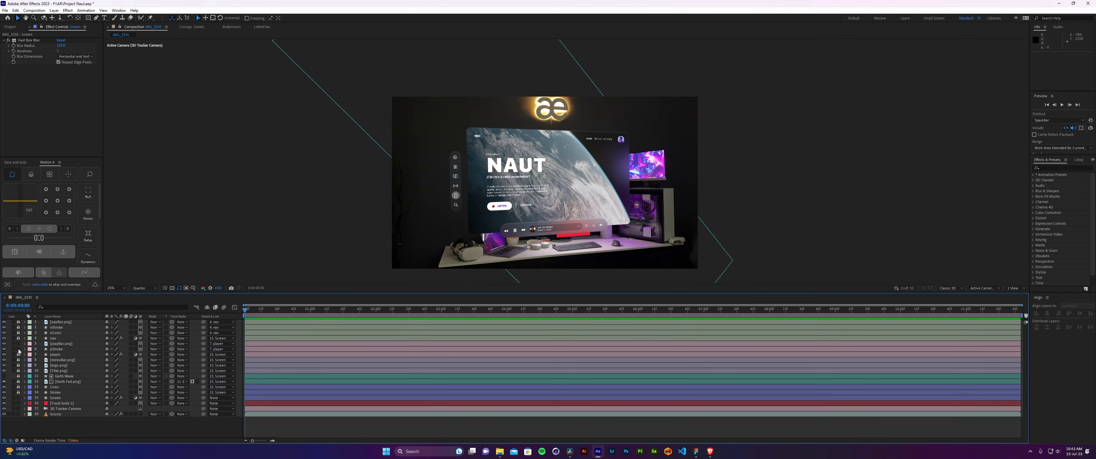
Unlock the player layer and offset it in 3D space so it floats in front of the Screen panel.
left_click_drag(18, 352, 19, 343)
left_click(54, 354)
key("space")
key("space")
key("space")
key("space")
key("space")
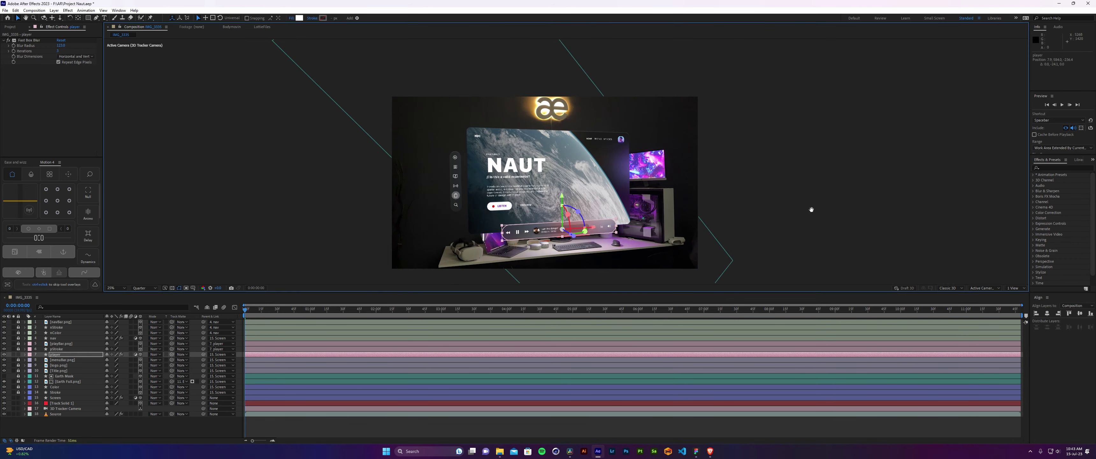
Shift the Earth Full.png layer in depth behind the Screen panel and preview the parallax.
left_click_drag(873, 310, 801, 317)
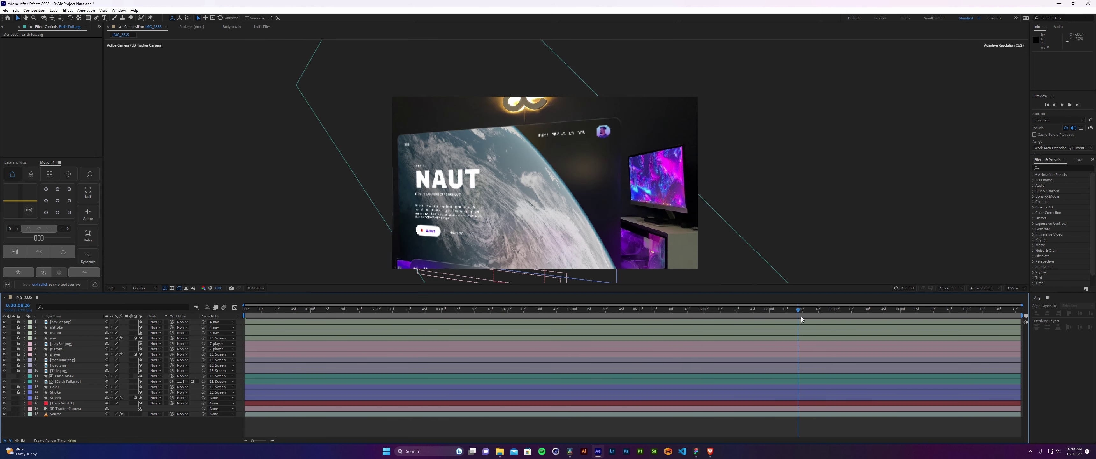
left_click(555, 203)
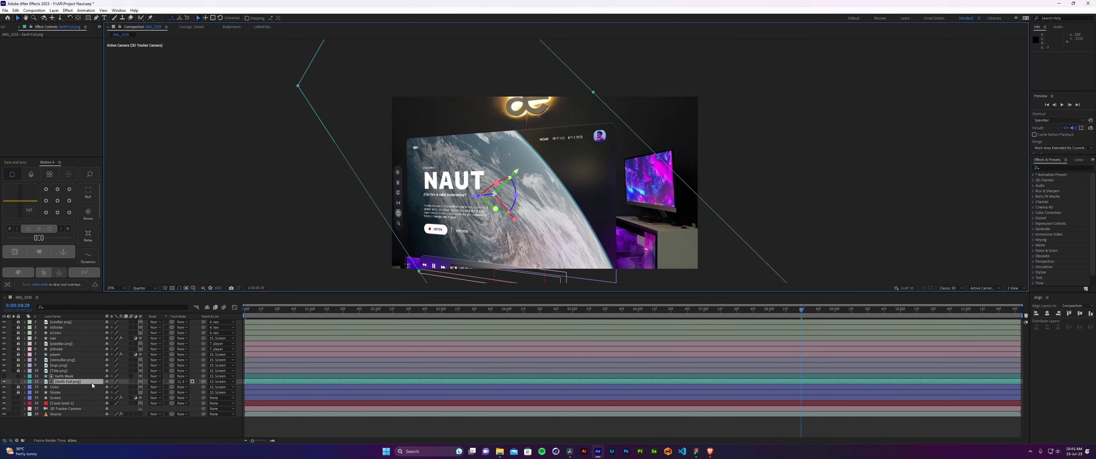
left_click_drag(474, 198, 450, 256)
key("space")
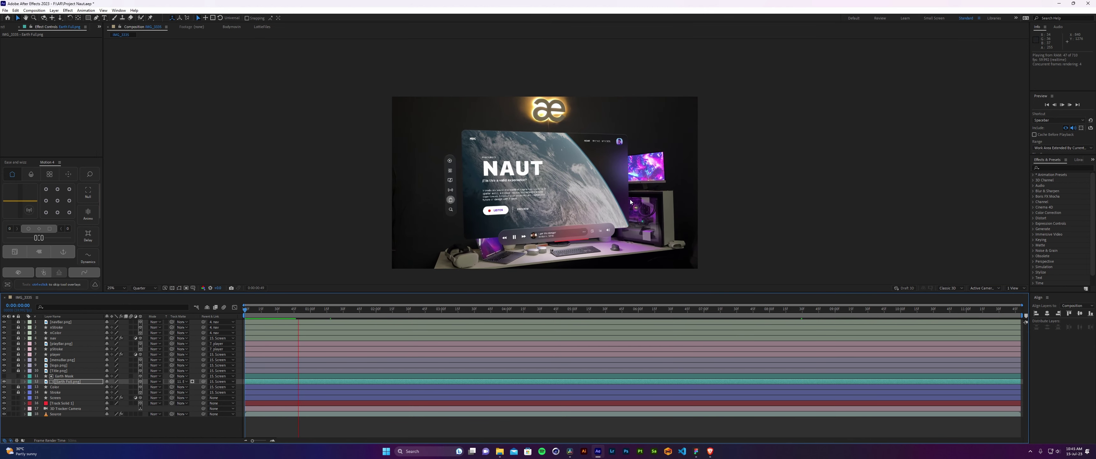
key("space")
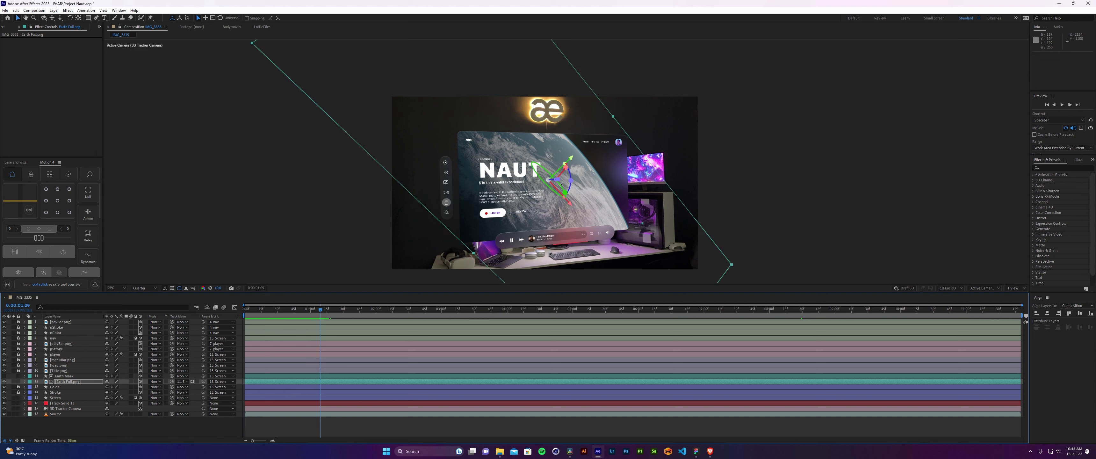
Readjust the 3D position of Earth Full.png at an early frame and preview the footage again.
left_click_drag(561, 180, 564, 161)
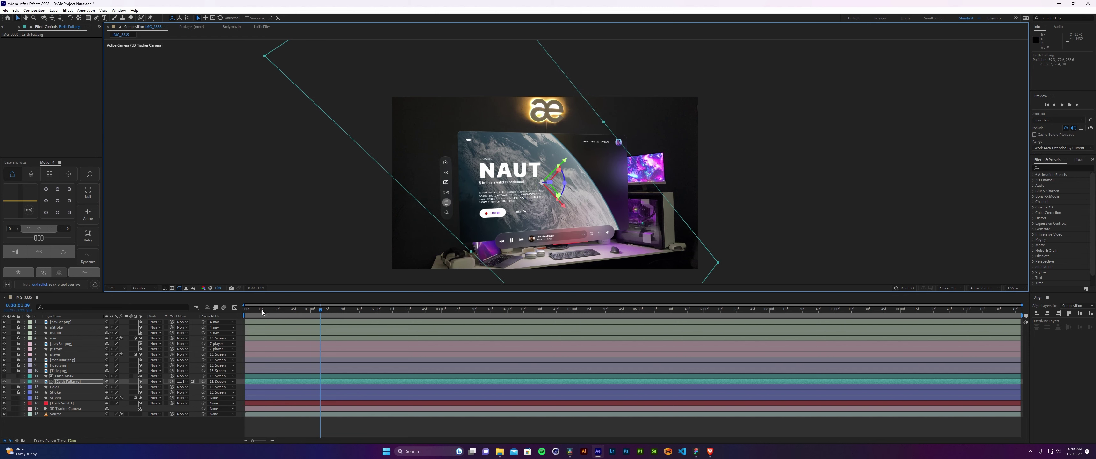
key("space")
left_click_drag(385, 314, 184, 284)
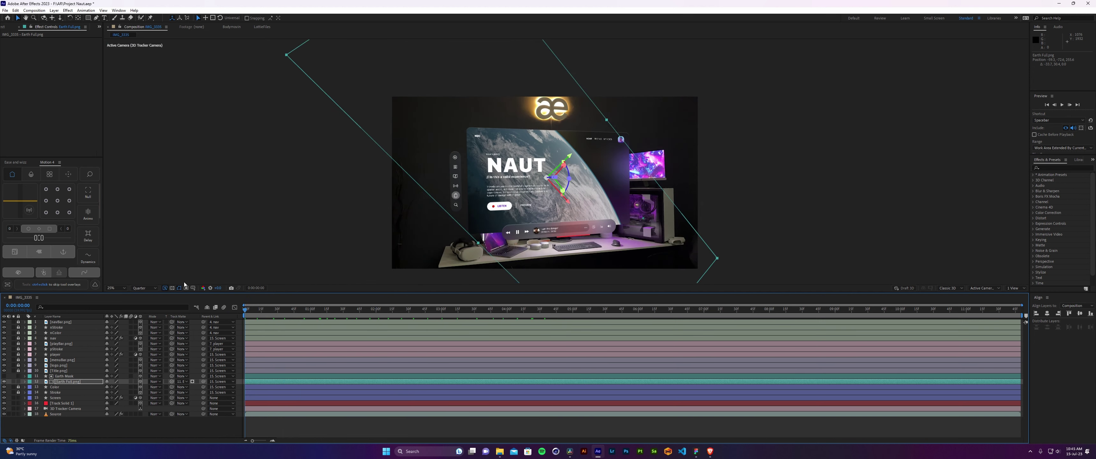
Reposition and enlarge Earth Full.png so the image fills the Screen panel throughout the camera move, previewing the playback.
mouse_move(557, 177)
left_mouse_down()
mouse_move(545, 177)
mouse_move(559, 186)
left_mouse_up()
left_click_drag(681, 247, 700, 247)
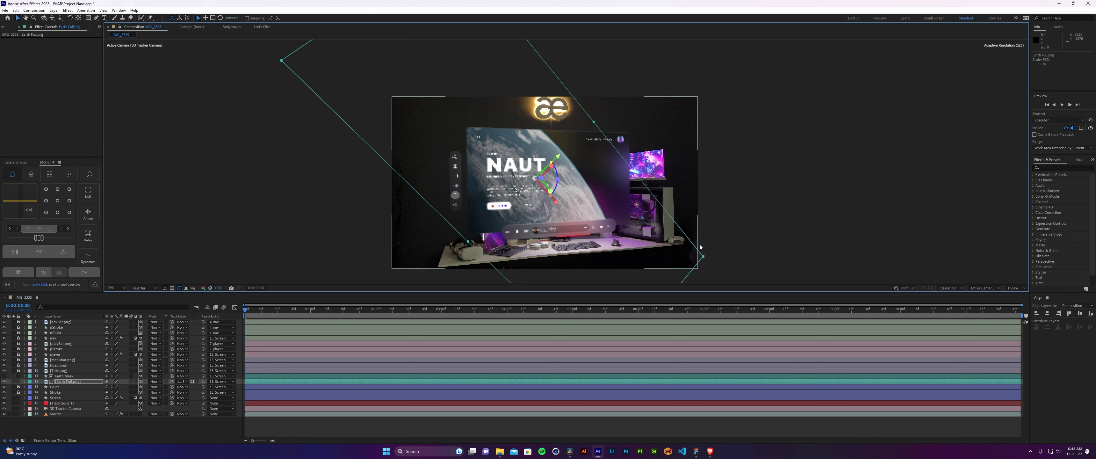
key("space")
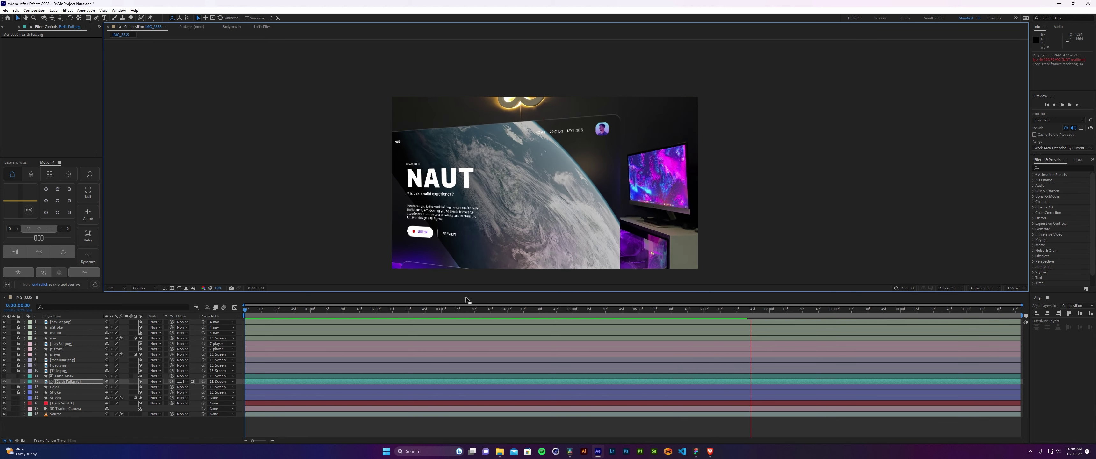
key("space")
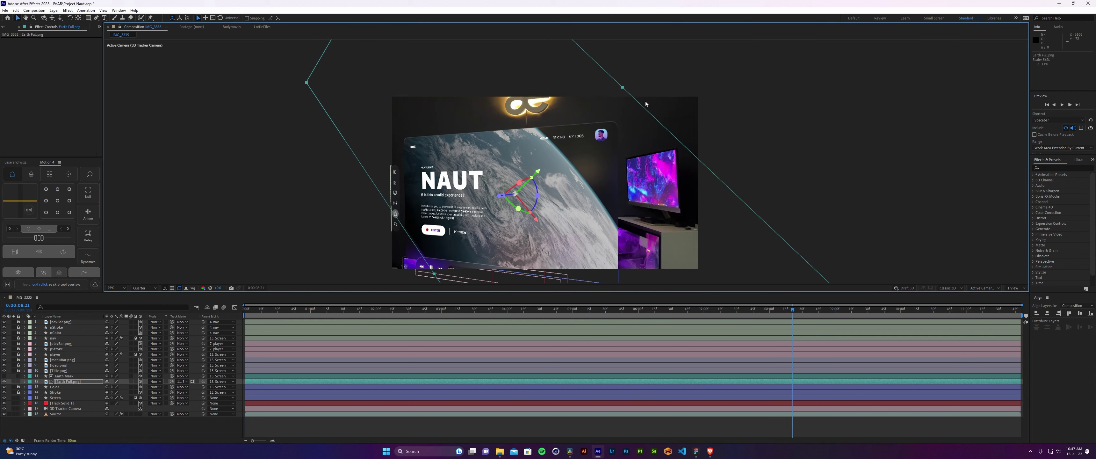
left_click_drag(646, 104, 677, 99)
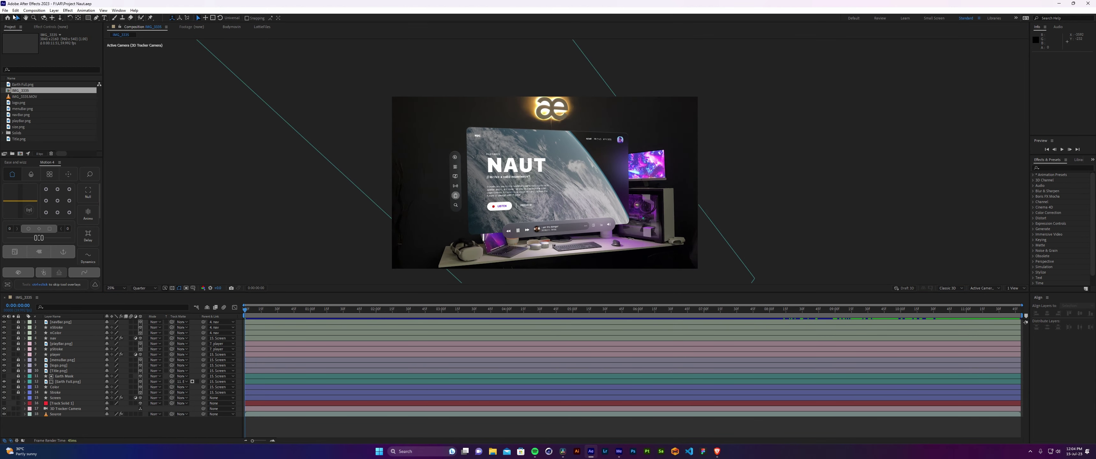
Send the finished composition to the Adobe Media Encoder queue.
left_click(5, 11)
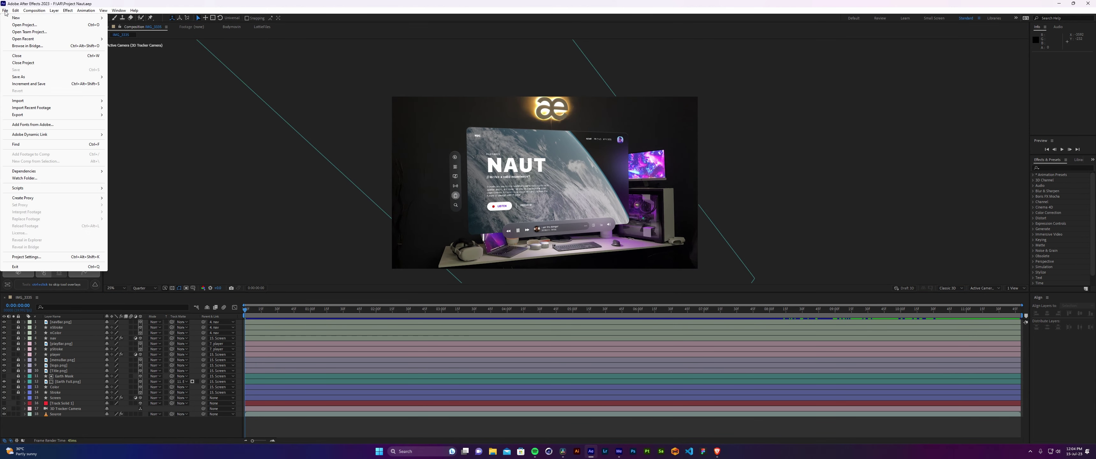
mouse_move(85, 115)
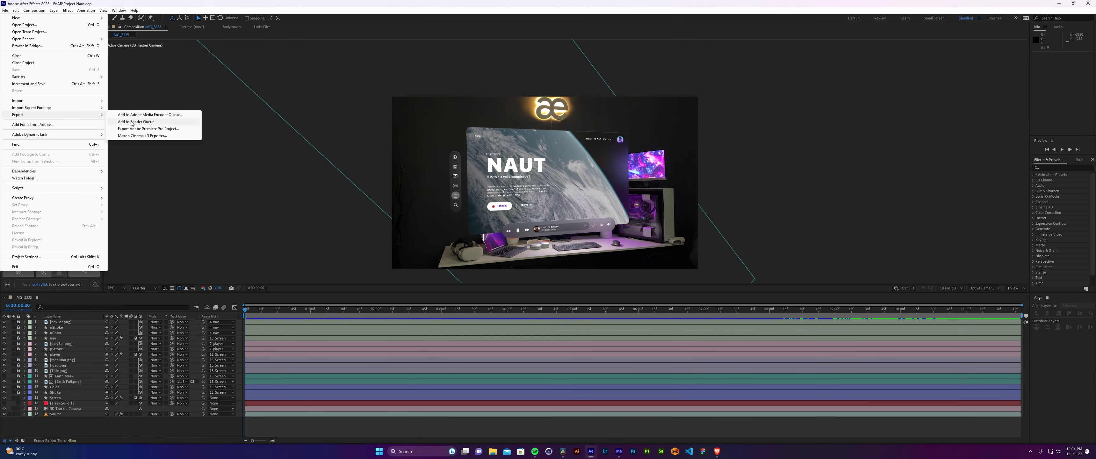
left_click(134, 116)
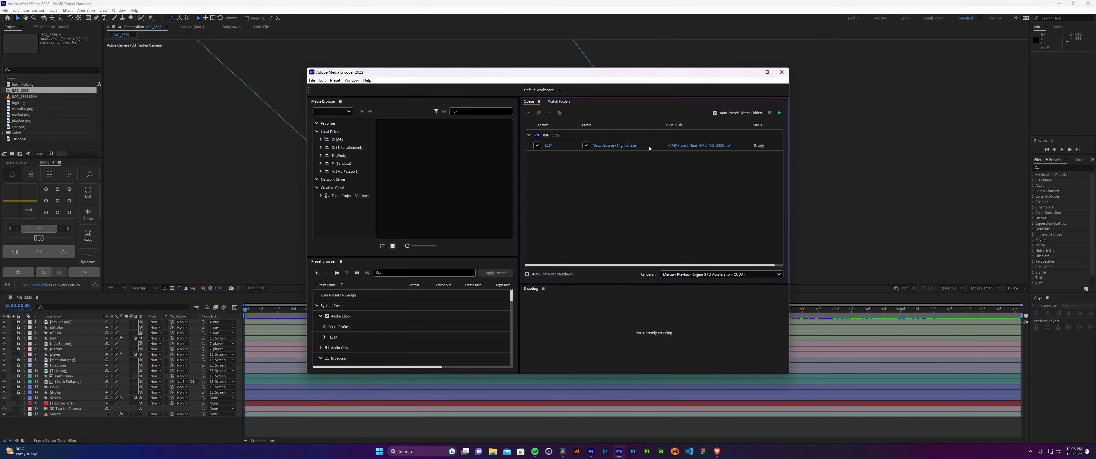
Configure the queued export as H.264 video without audio, using maximum render quality.
left_click(614, 146)
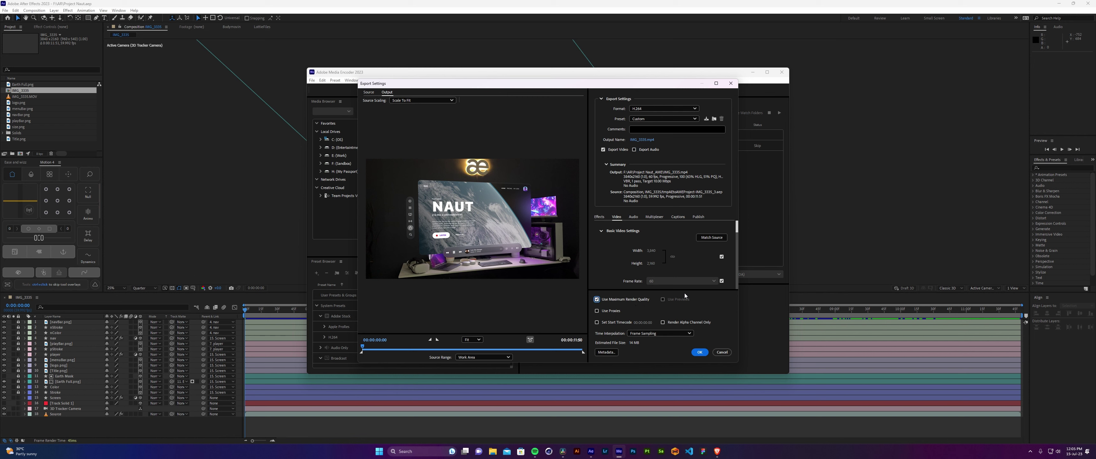
left_click(664, 109)
left_click(591, 208)
left_click(699, 351)
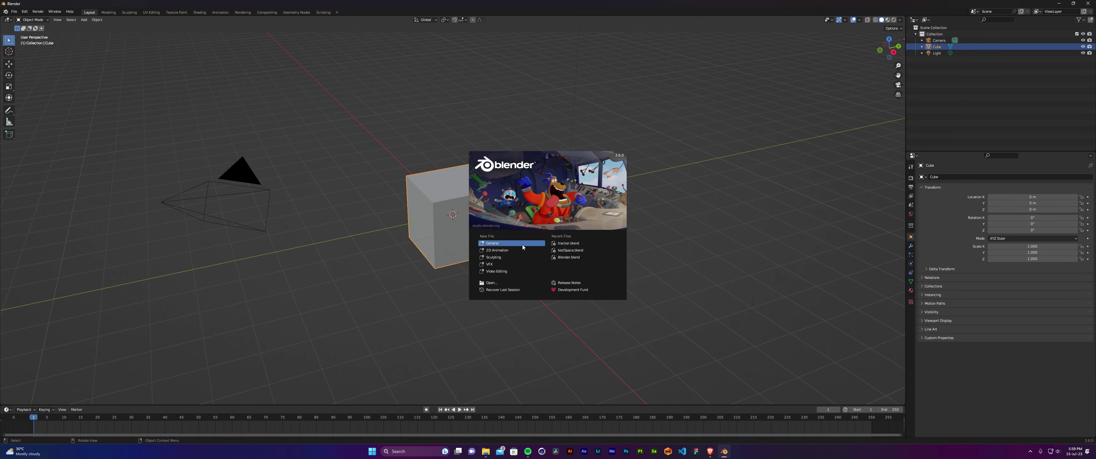
Start a new General file in Blender and add the VFX Motion Tracking workspace.
left_click(522, 245)
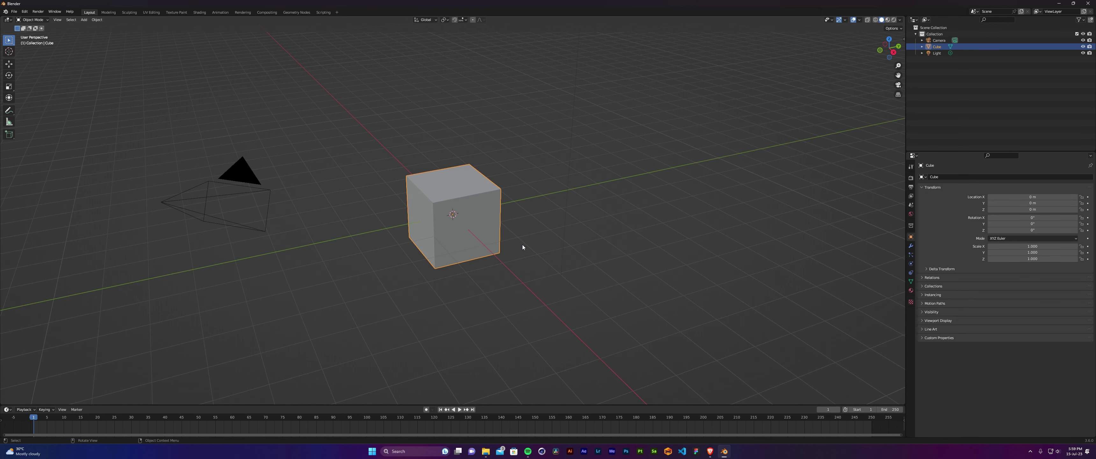
left_click(337, 11)
mouse_move(339, 43)
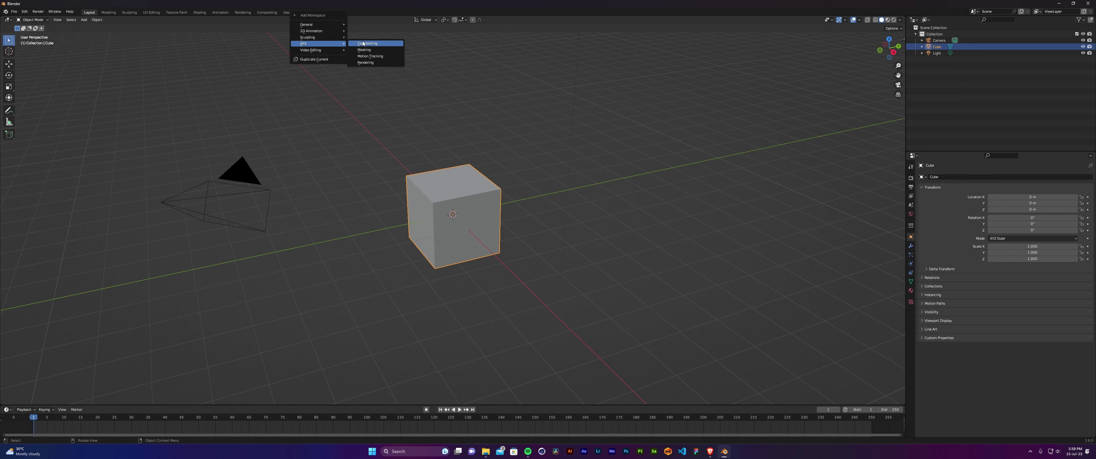
left_click(372, 55)
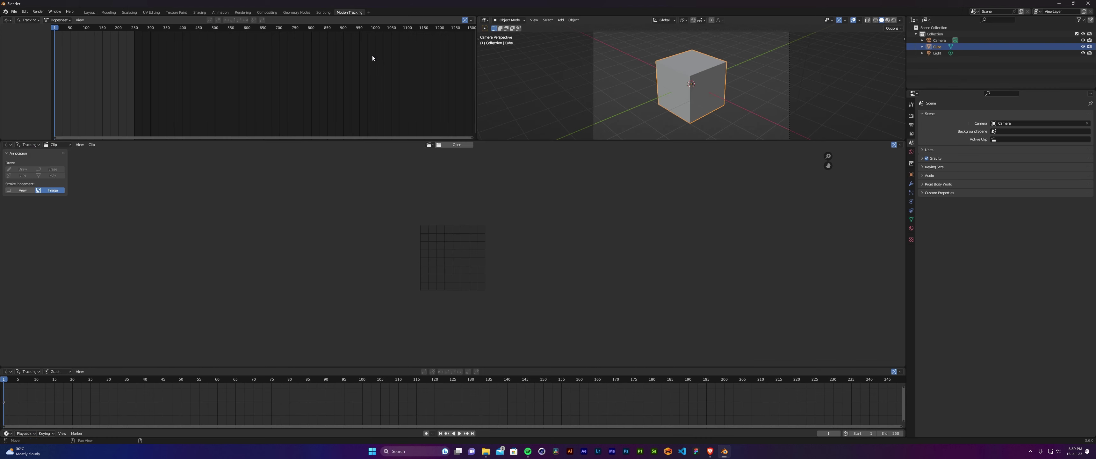
Load source.mp4 from the Sources folder into the movie clip editor and show the whole frame with its footage settings.
left_click(486, 451)
left_click_drag(675, 241, 263, 261)
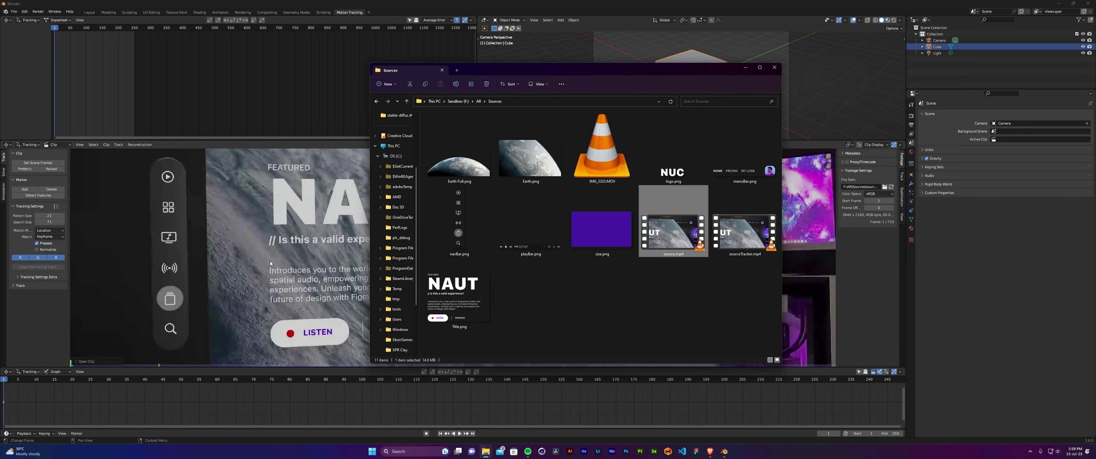
left_click(270, 260)
scroll(273, 261, "down", 4)
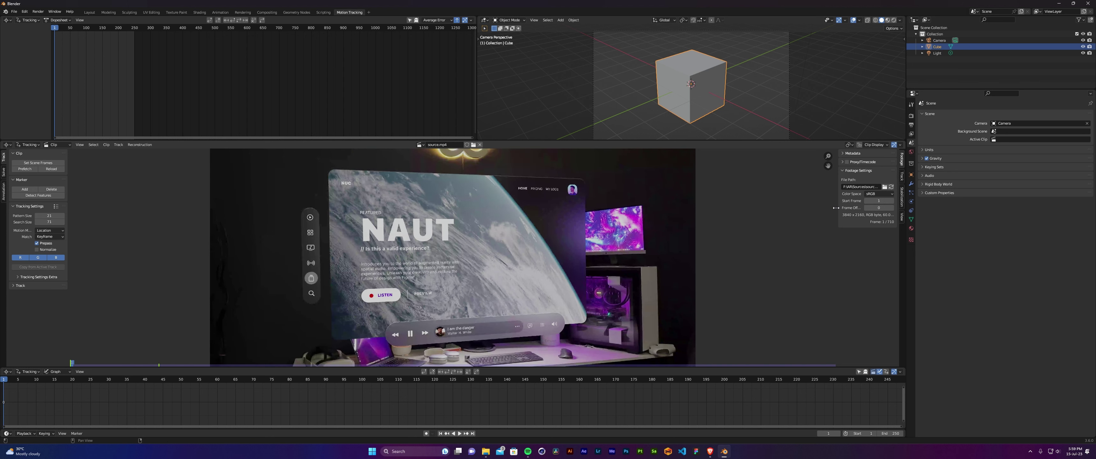
left_click_drag(835, 207, 830, 207)
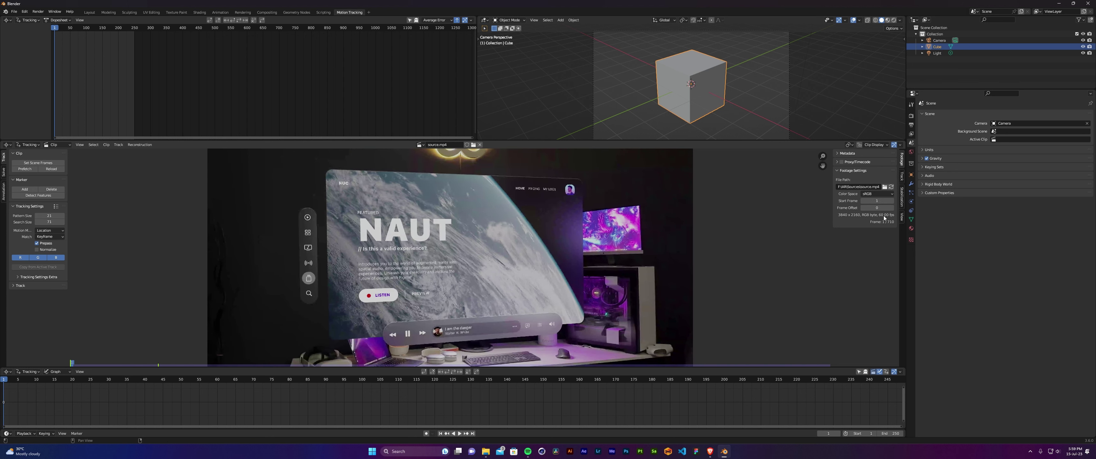
Set the scene's output frame rate to 60 fps.
left_click(912, 125)
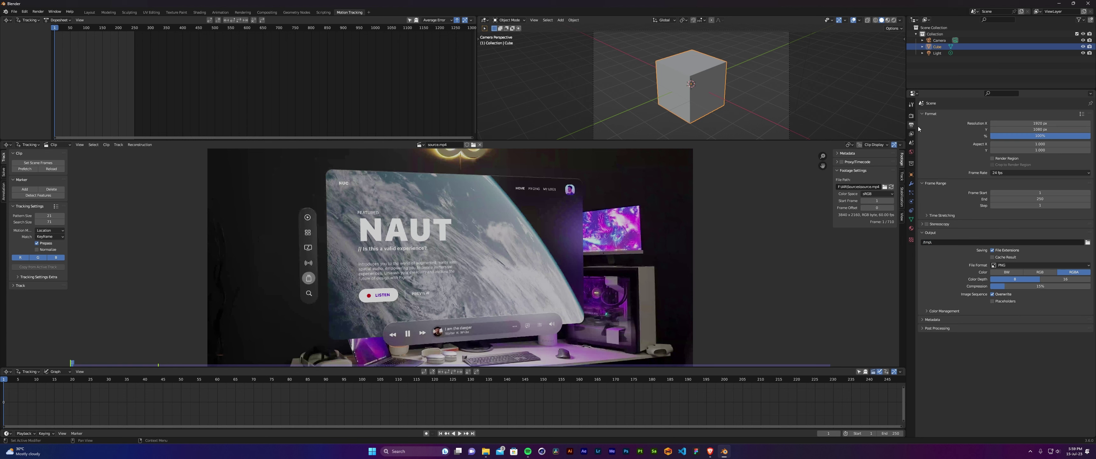
left_click(999, 174)
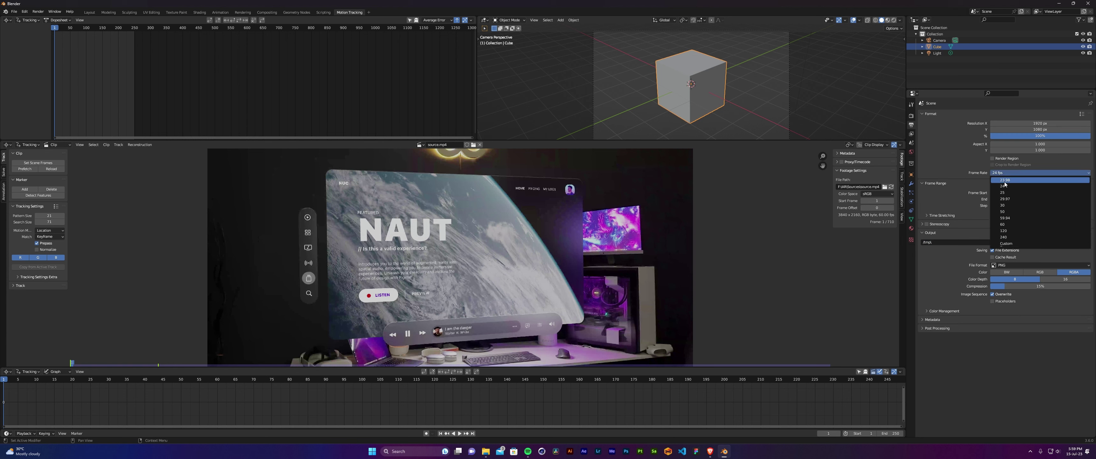
left_click(1002, 225)
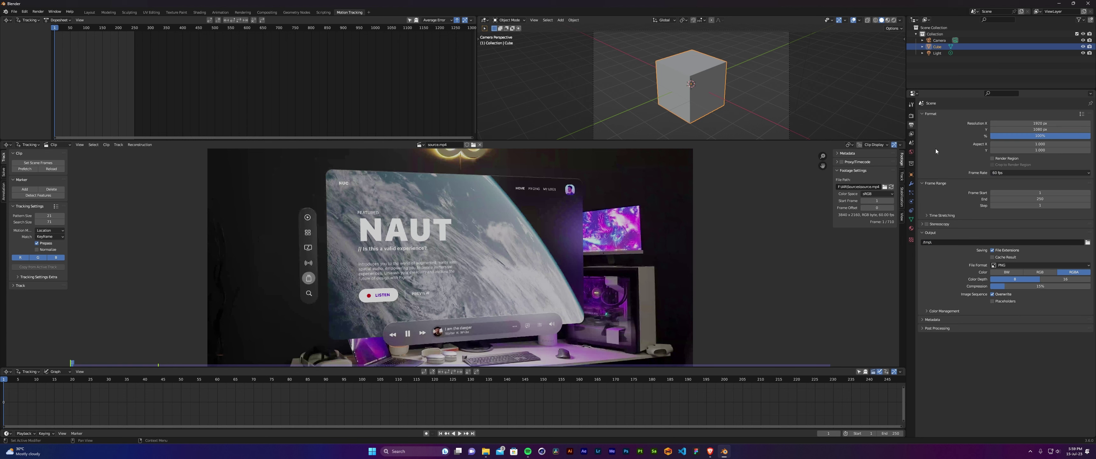
Set the render engine to Cycles with GPU Compute as the rendering device.
left_click(911, 116)
left_click(1008, 115)
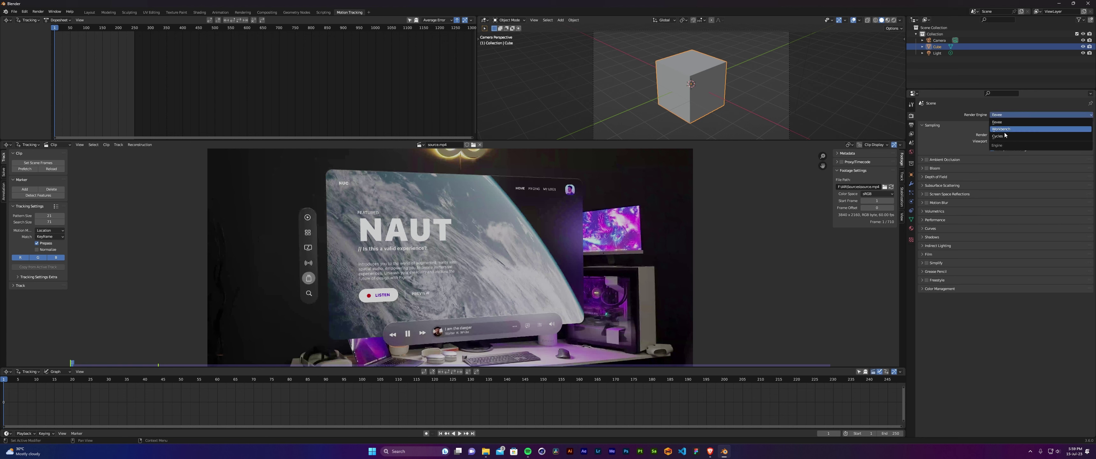
left_click(1004, 136)
left_click(1016, 129)
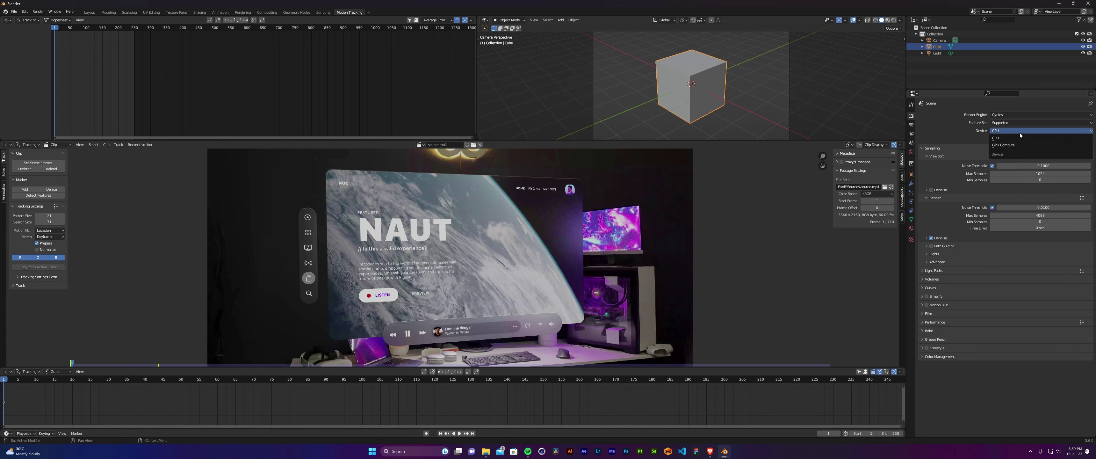
left_click(1013, 146)
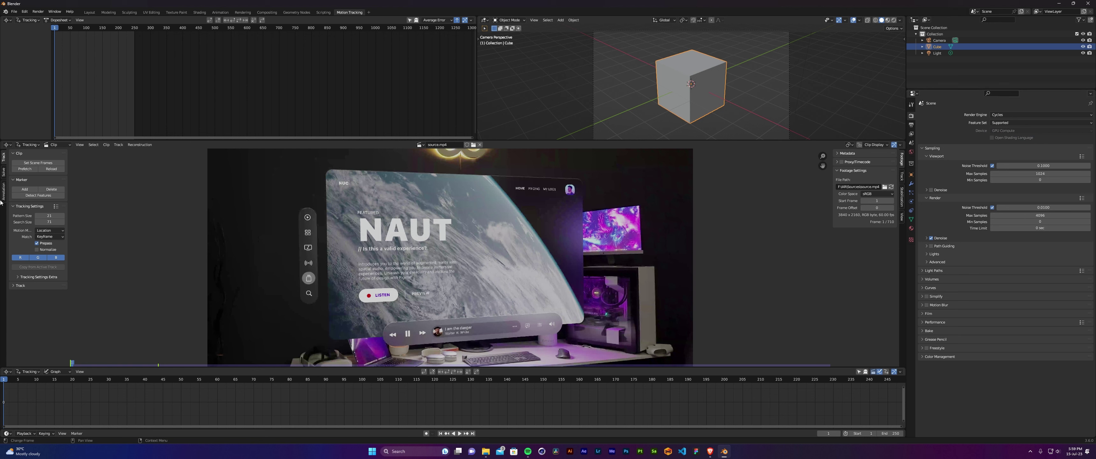
Match the scene's frame range to the clip's length and move the playhead back to frame 0.
scroll(255, 404, "down", 5)
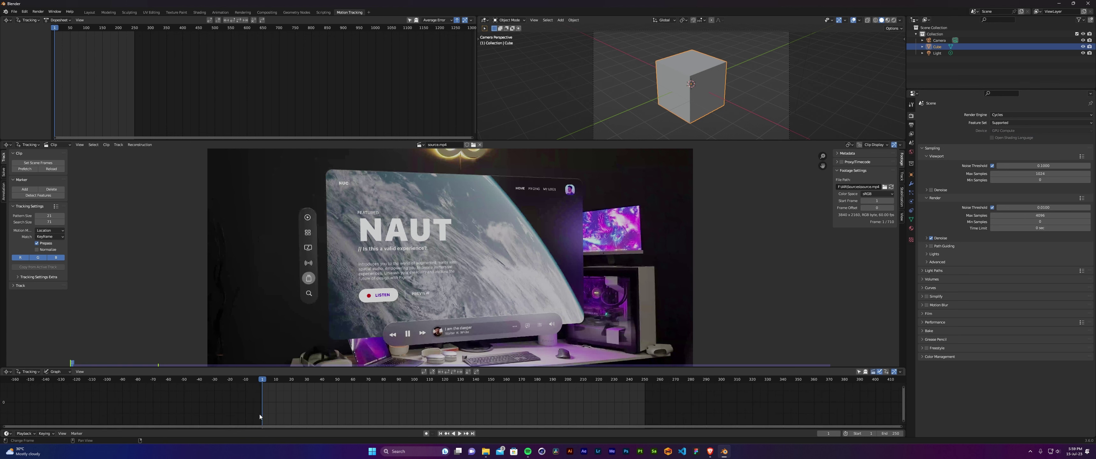
left_click(37, 163)
scroll(553, 404, "down", 3)
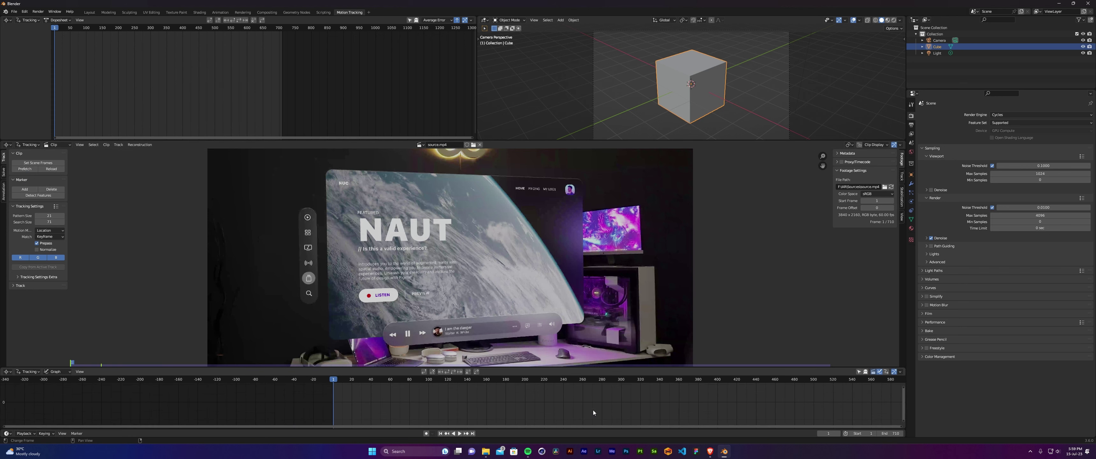
scroll(593, 410, "down", 3)
left_click_drag(481, 381, 445, 395)
left_click_drag(327, 396, 273, 391)
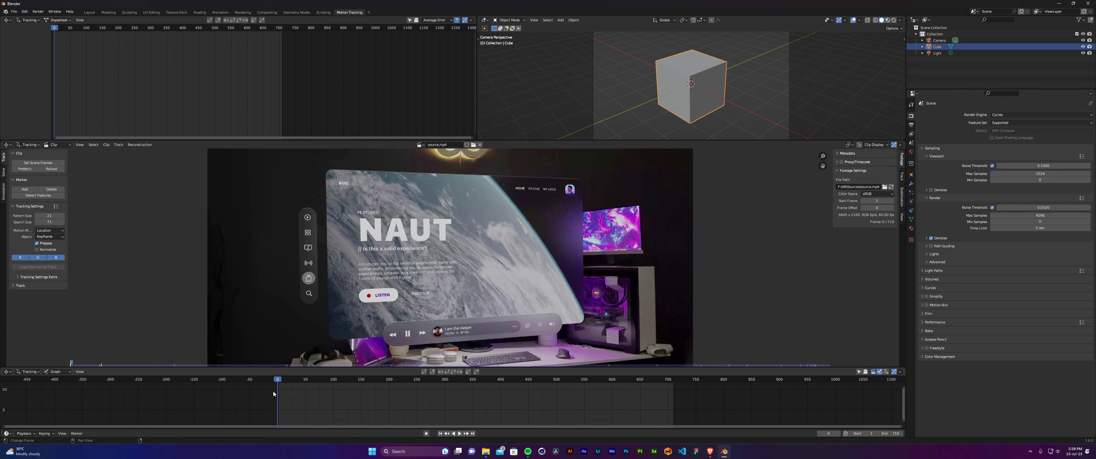
Set marker tracking to match the previous frame with the Perspective motion model and Normalize enabled.
scroll(322, 304, "down", 1)
scroll(324, 303, "down", 1)
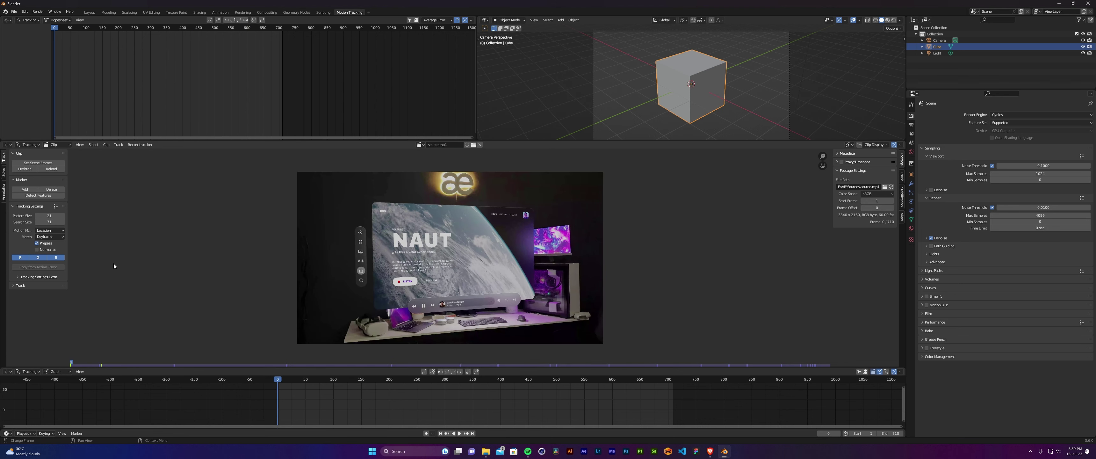
left_click(46, 236)
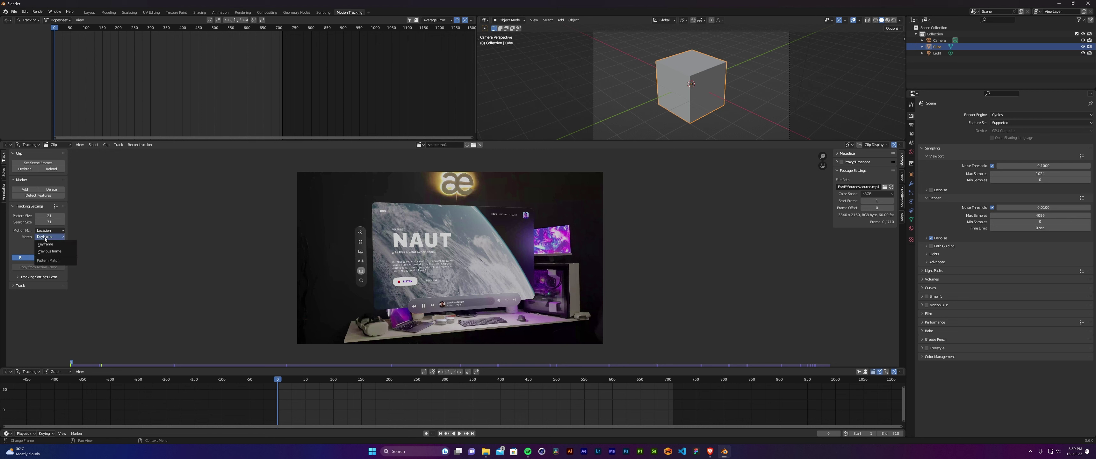
left_click(49, 251)
left_click(50, 230)
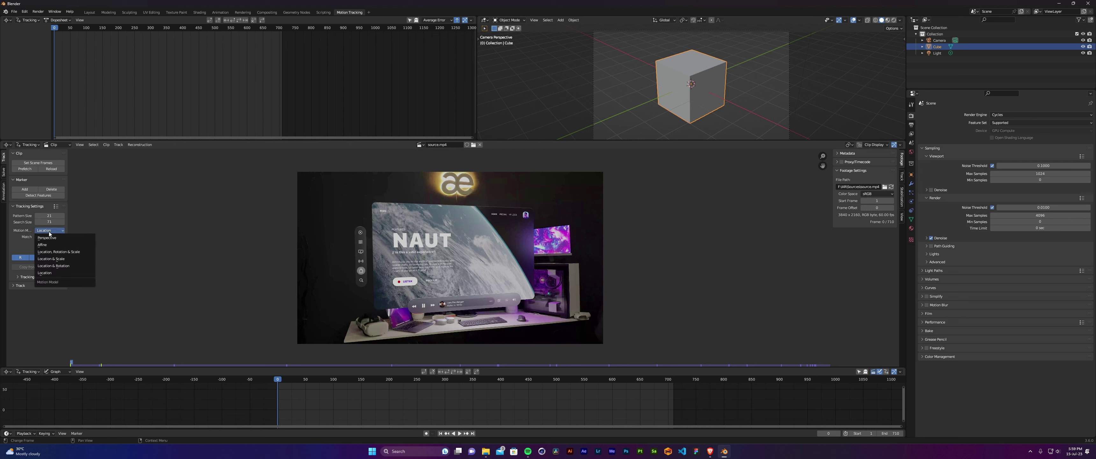
left_click(51, 238)
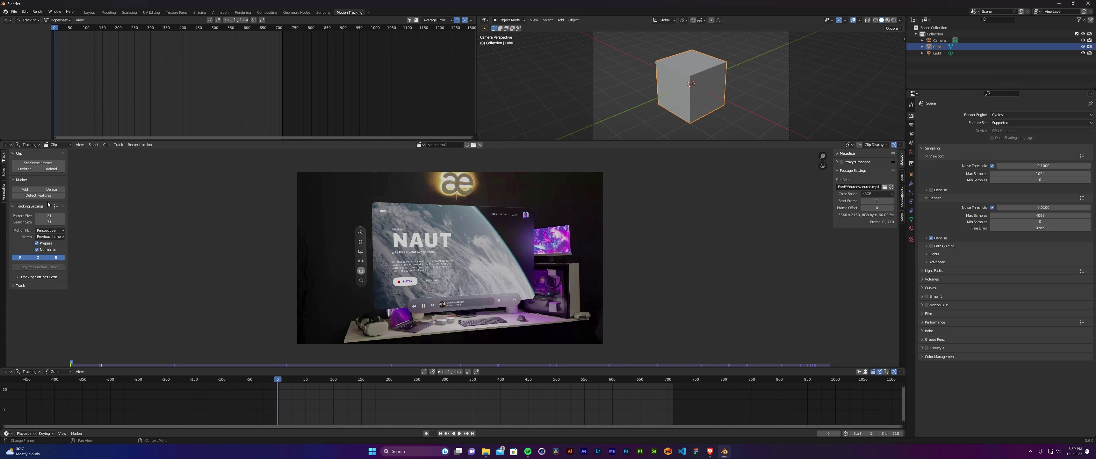
Detect trackable features across the whole frame using a distance of 80.
left_click(28, 195)
scroll(472, 263, "up", 2)
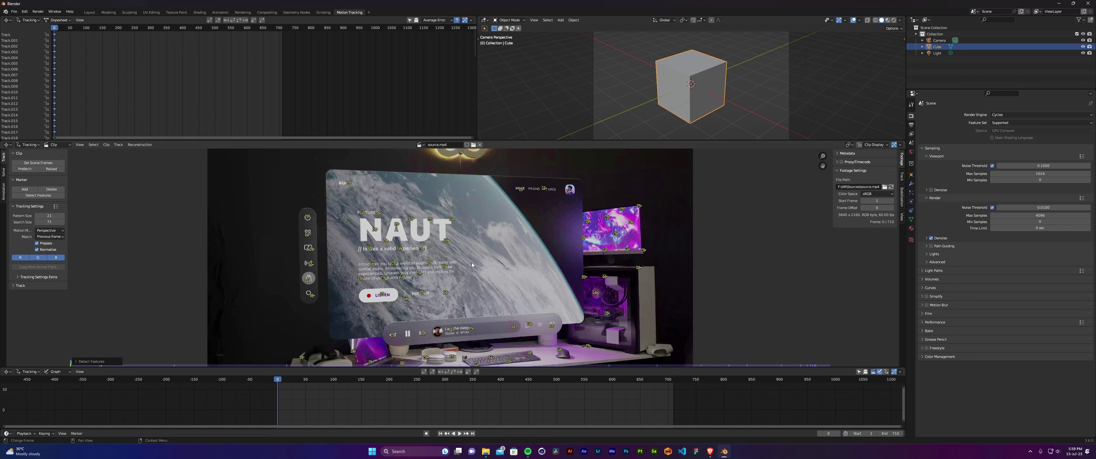
left_click(75, 362)
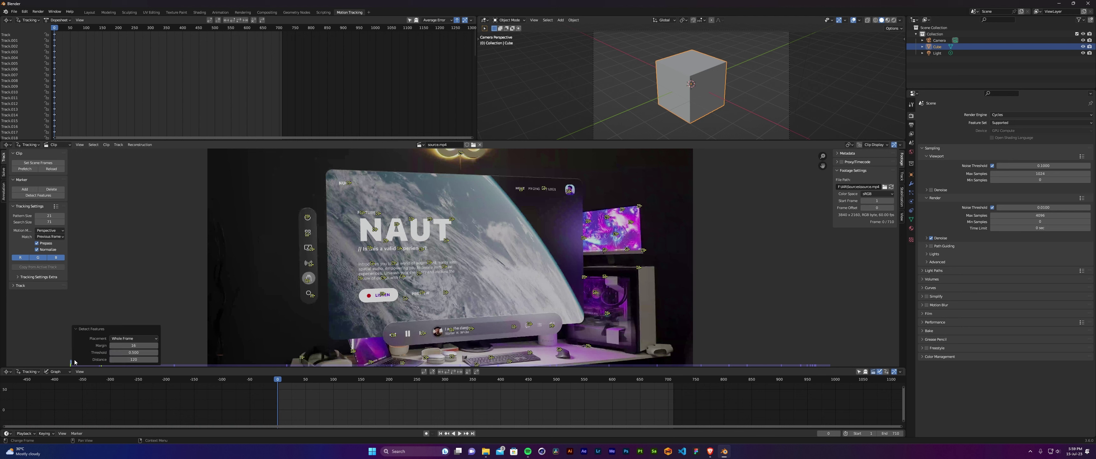
left_click(136, 360)
type("80")
key("Return")
Check the detected markers on the footage up close and set the detection threshold to 1.
scroll(468, 308, "down", 2)
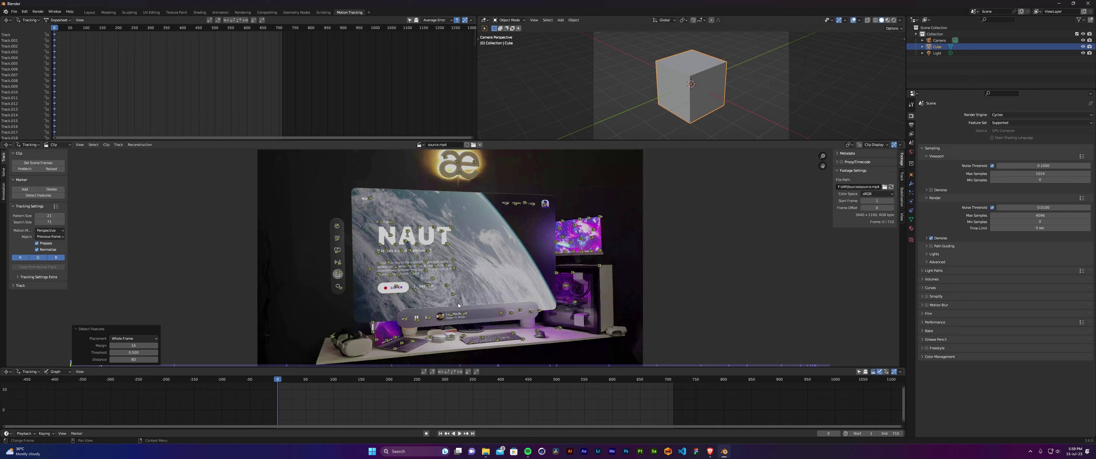
scroll(491, 250, "up", 4)
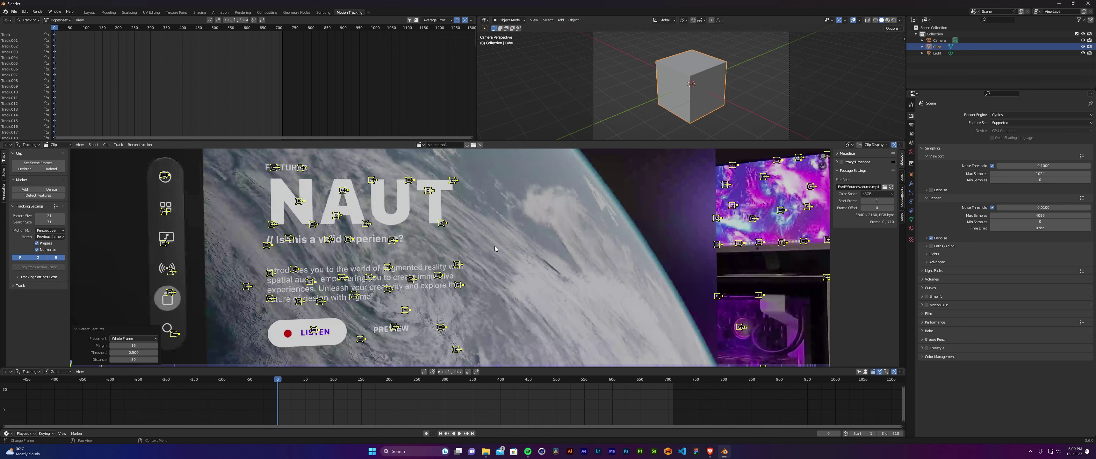
scroll(495, 248, "down", 3)
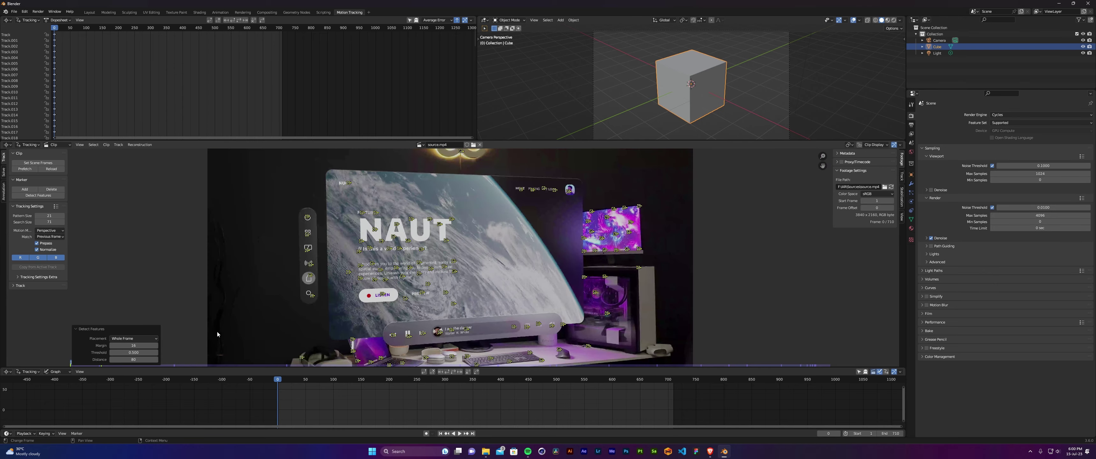
left_click(139, 352)
type("1")
key("Return")
Track the detected markers forward through the whole clip.
left_click(311, 297)
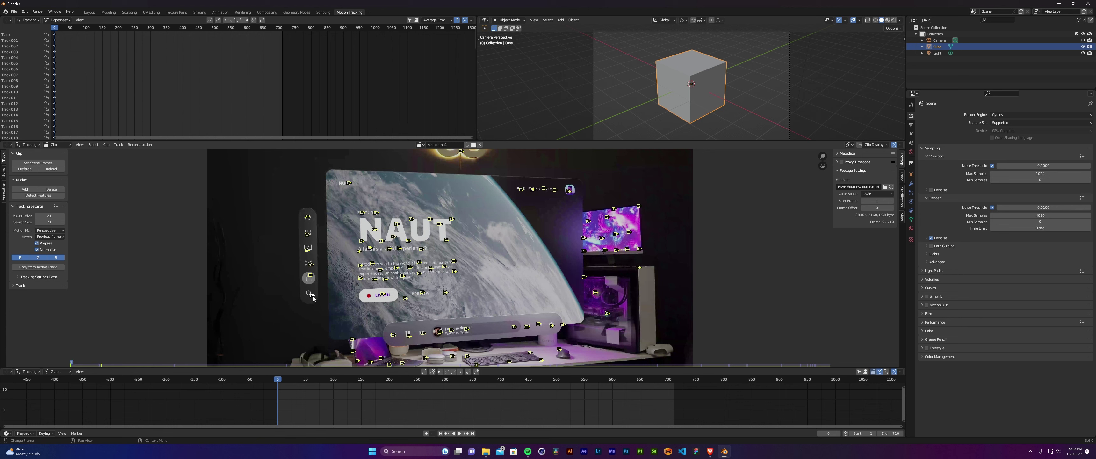
left_click(459, 371)
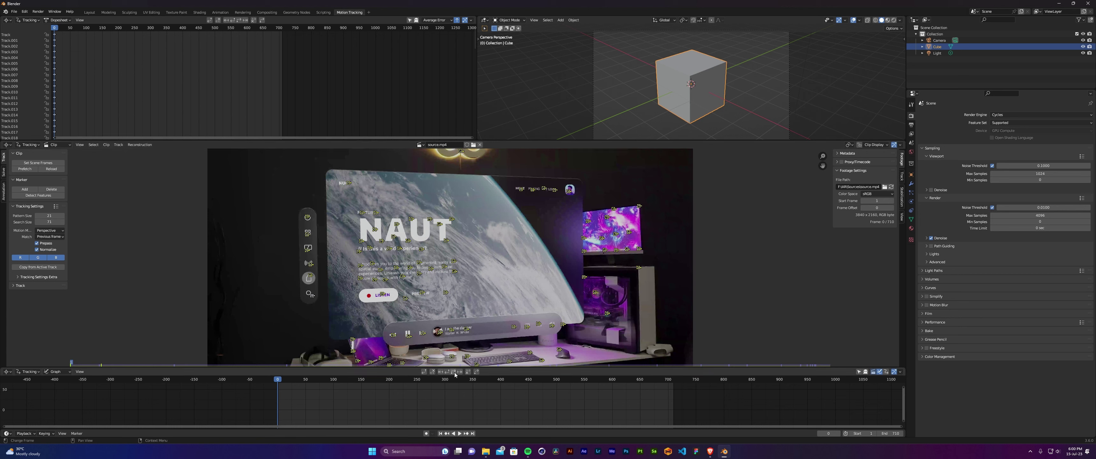
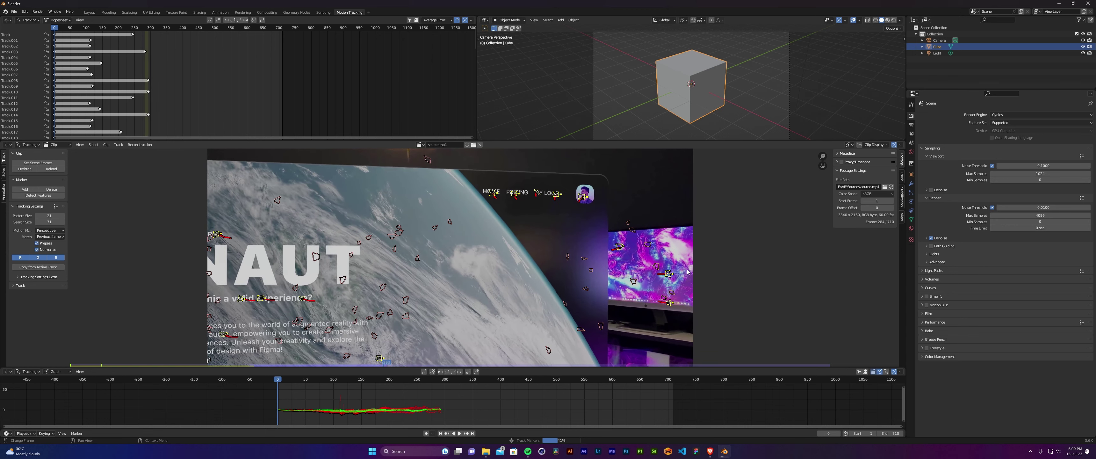
scroll(656, 213, "down", 2)
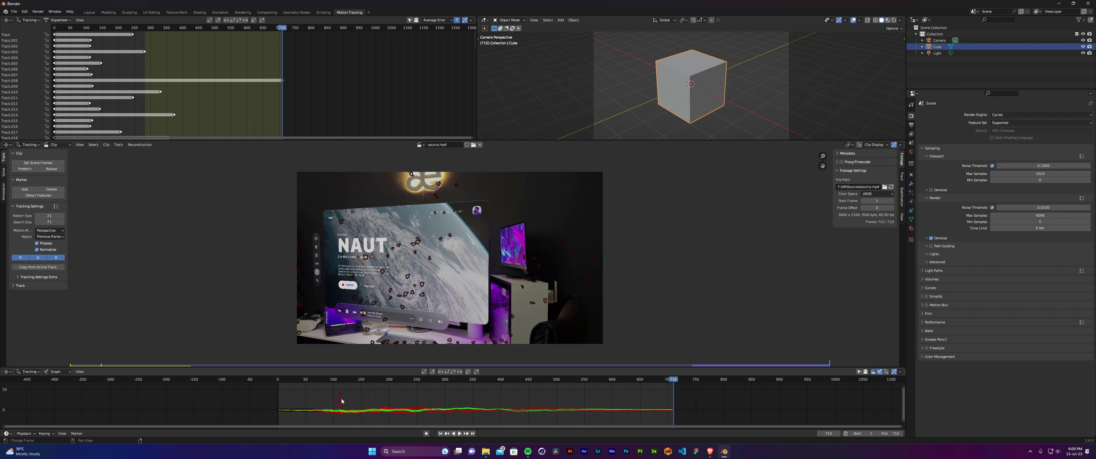
Delete the outlier tracks whose curves spike away from the others in the tracking graph.
scroll(342, 400, "up", 1)
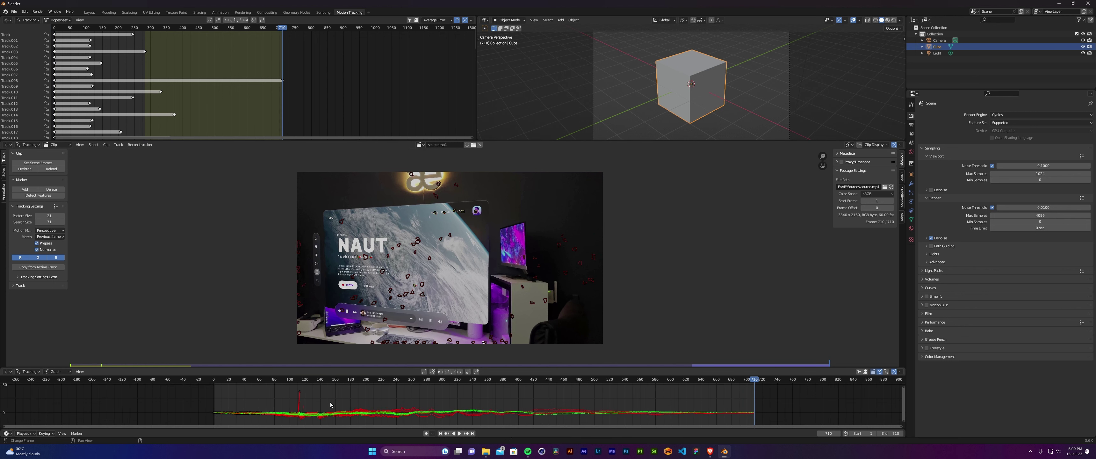
key("x")
left_click(331, 402)
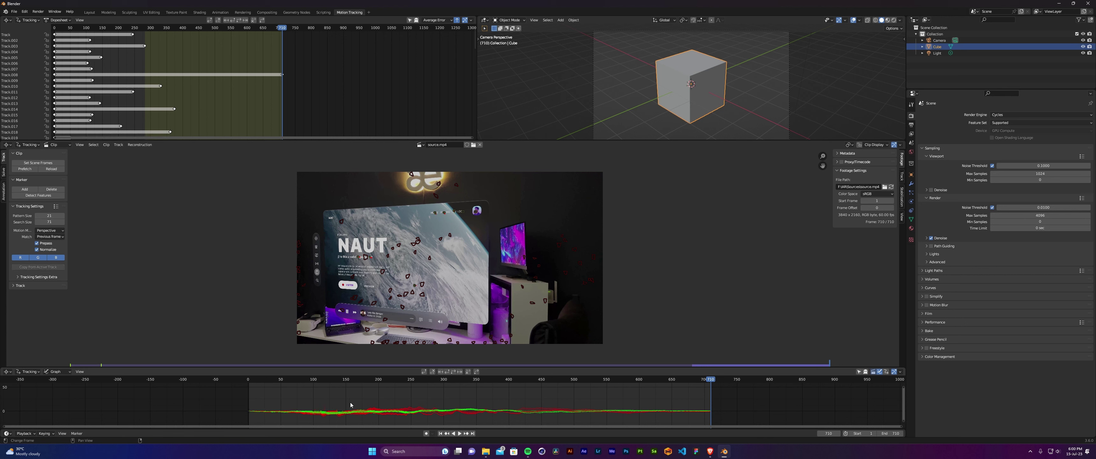
left_click(323, 402)
key("x")
left_click(330, 404)
scroll(336, 408, "down", 1)
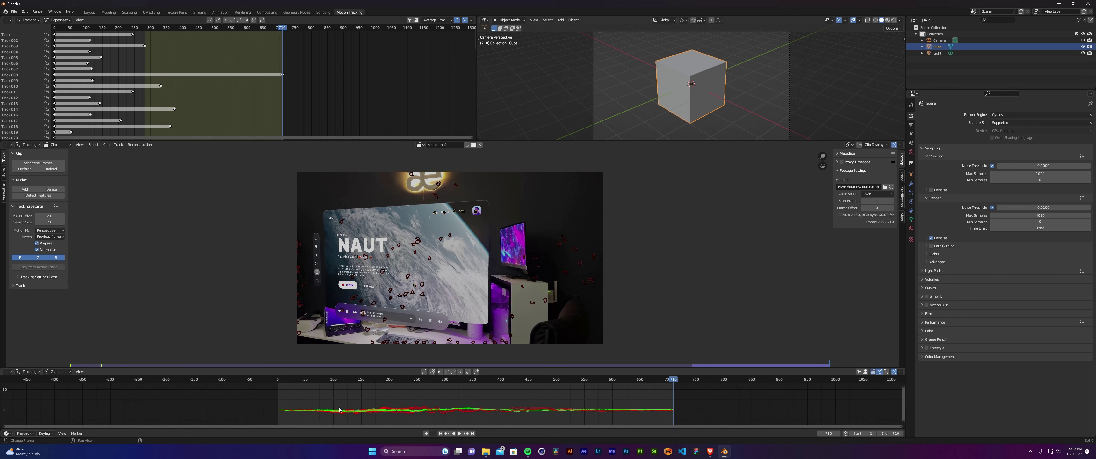
scroll(342, 409, "up", 2)
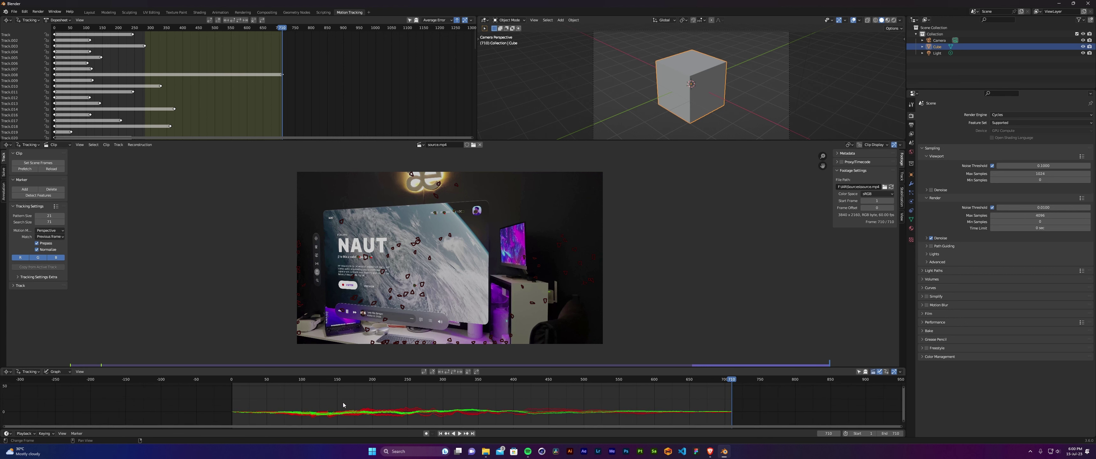
Solve the camera motion with focal length refinement and play the clip to review the solved tracks.
left_click(5, 173)
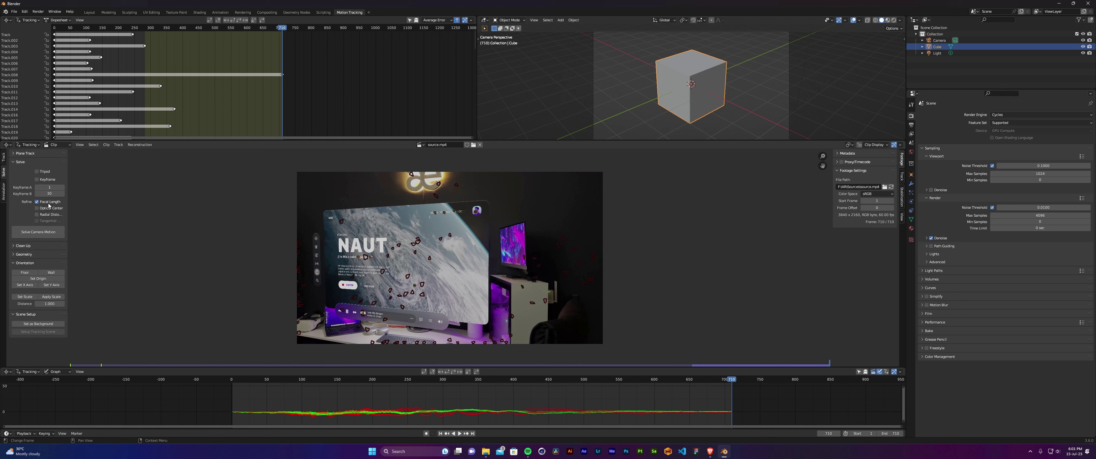
left_click(48, 233)
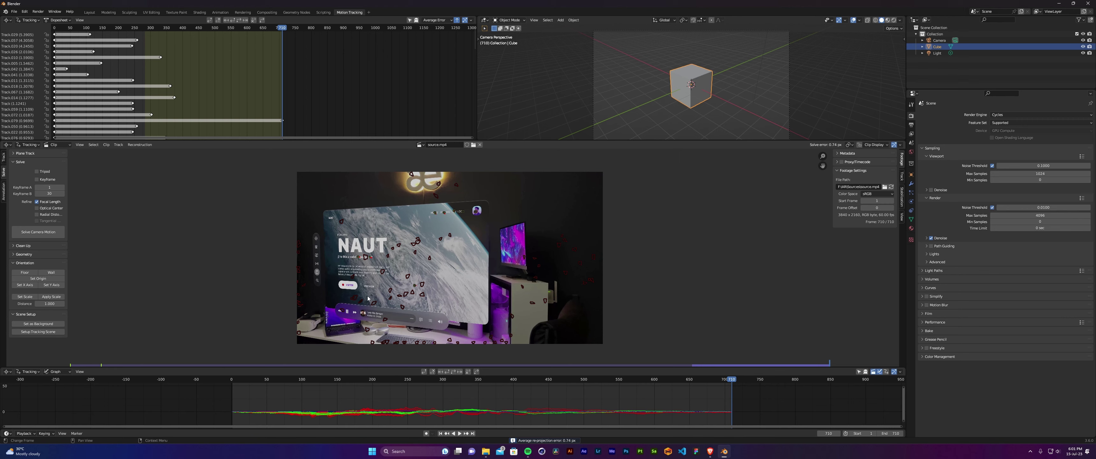
scroll(368, 298, "up", 3)
scroll(340, 350, "down", 2)
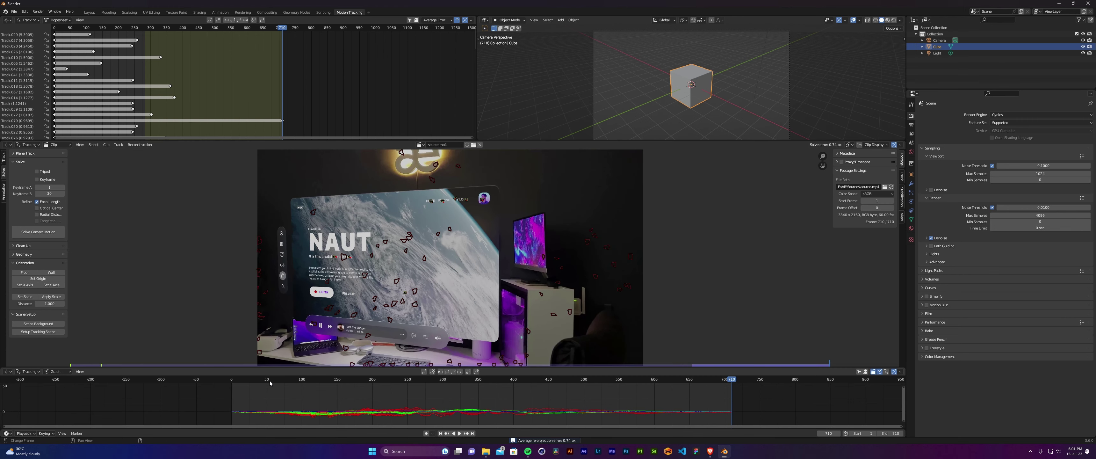
key("space")
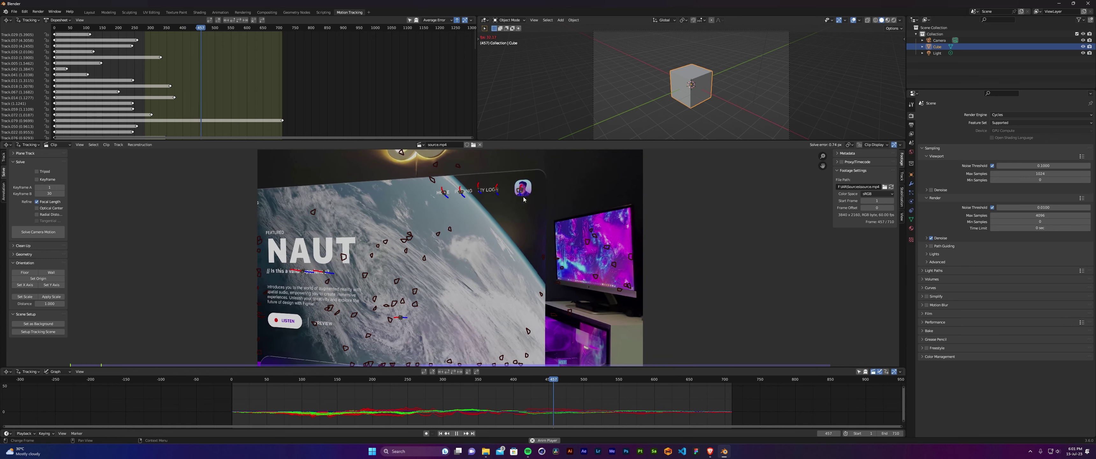
key("Escape")
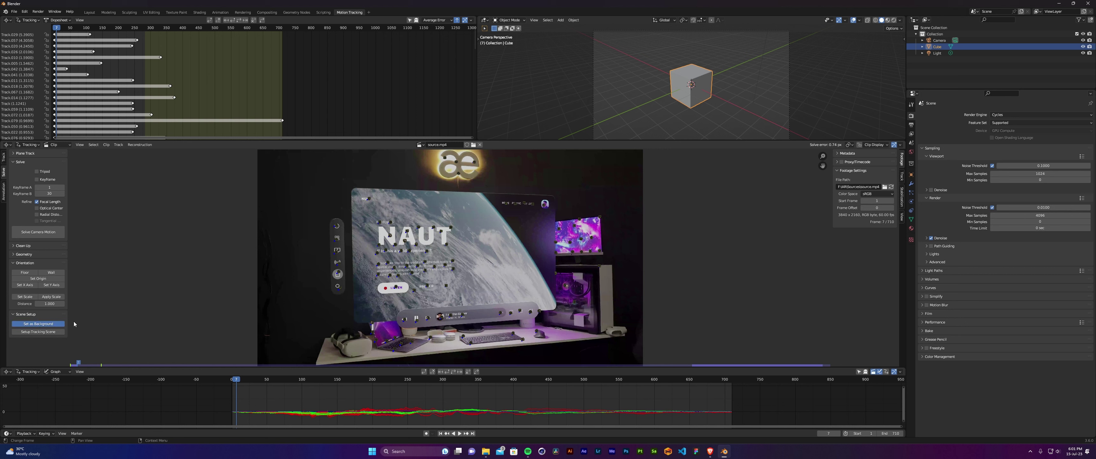
Set up the tracking scene with the clip as the camera background and the floor plane defined from the tracks.
left_click(64, 324)
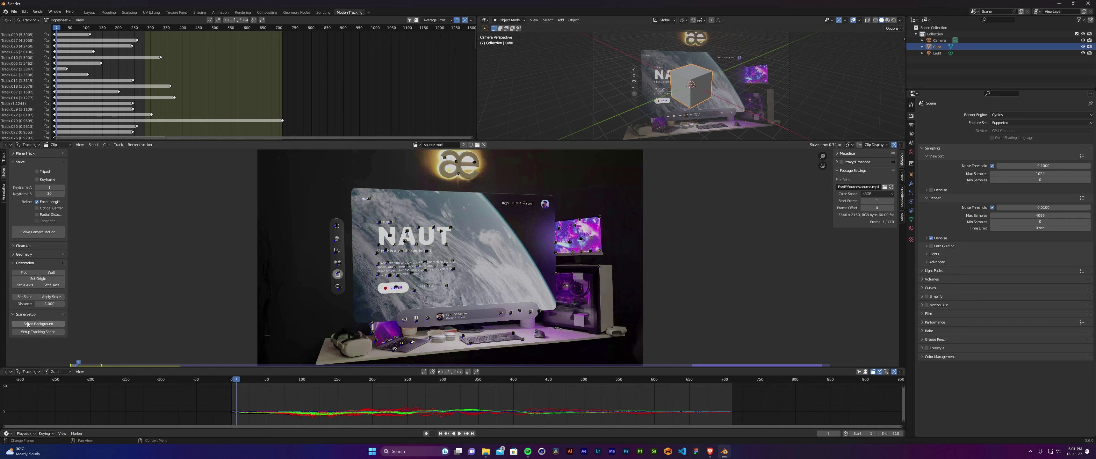
left_click(28, 273)
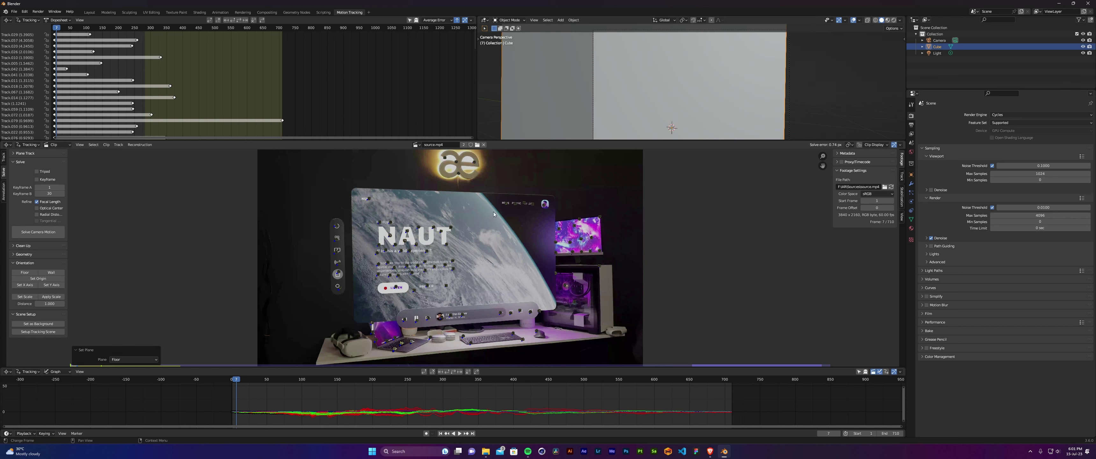
left_click(49, 333)
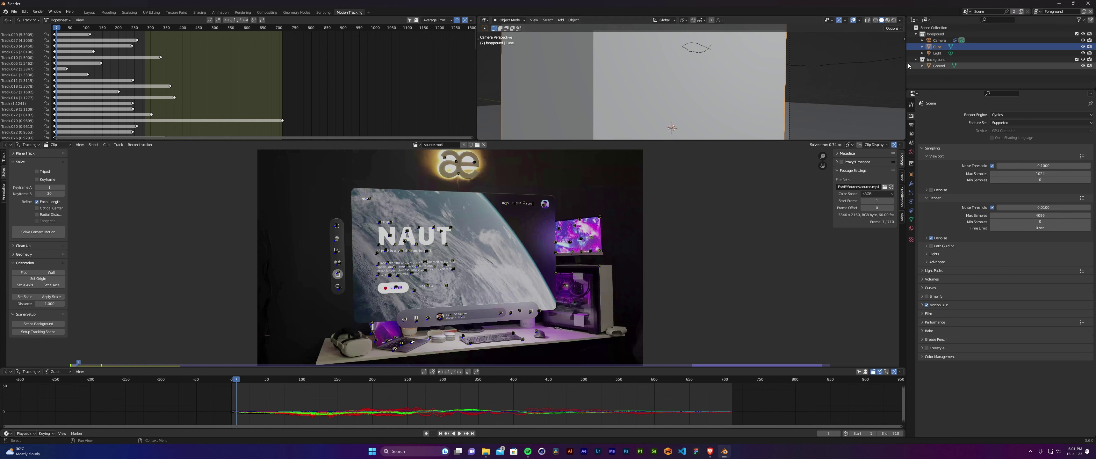
Scale the oversized cube down in the 3D view so the footage and tracking points behind it are uncovered.
left_click(807, 76)
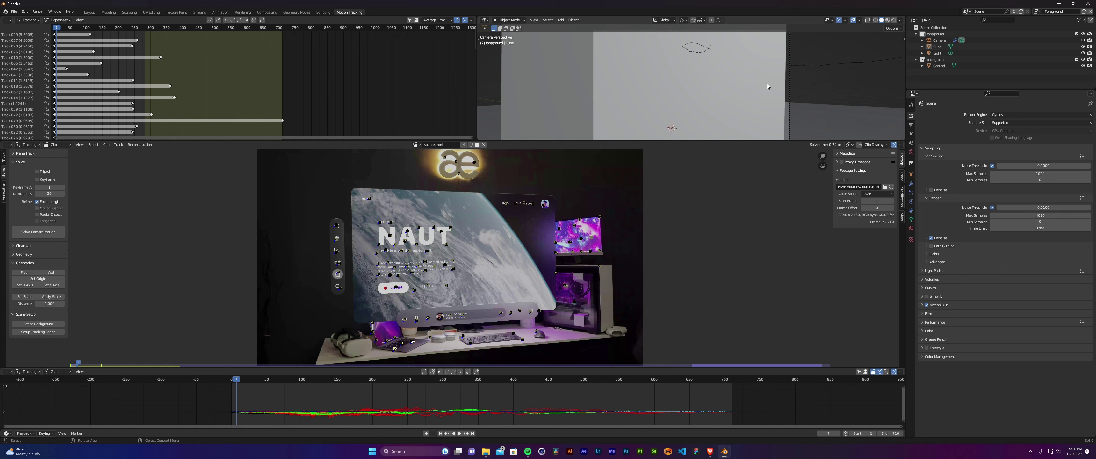
scroll(766, 83, "down", 4)
left_click(702, 54)
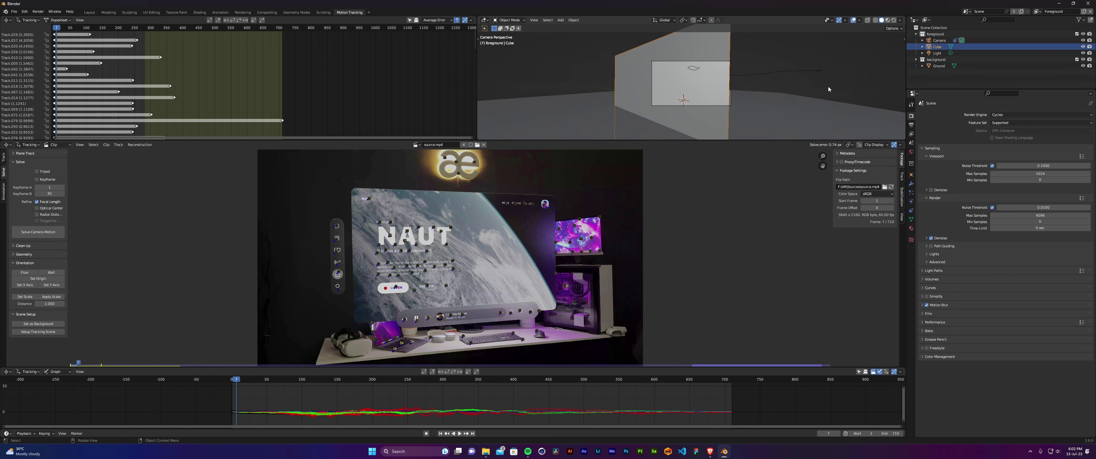
scroll(828, 86, "down", 1)
key("s")
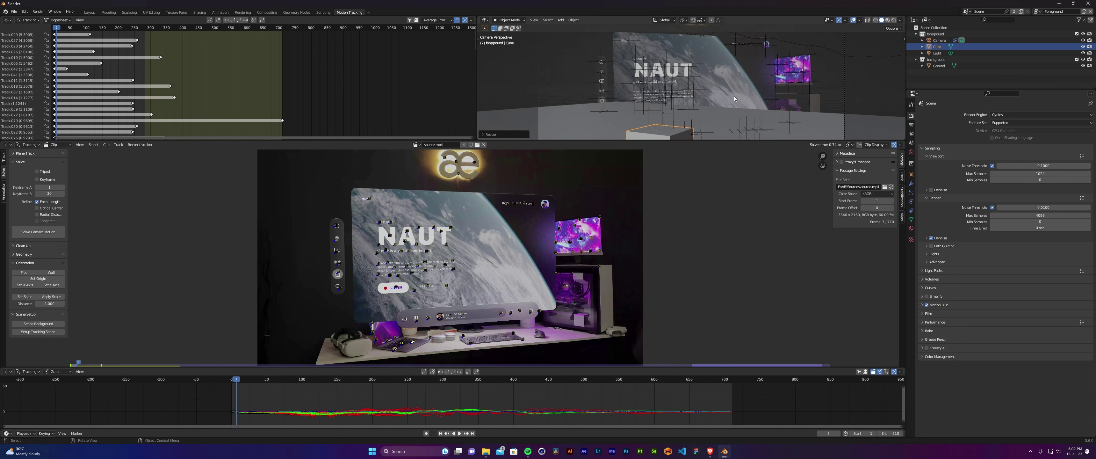
left_click(736, 133)
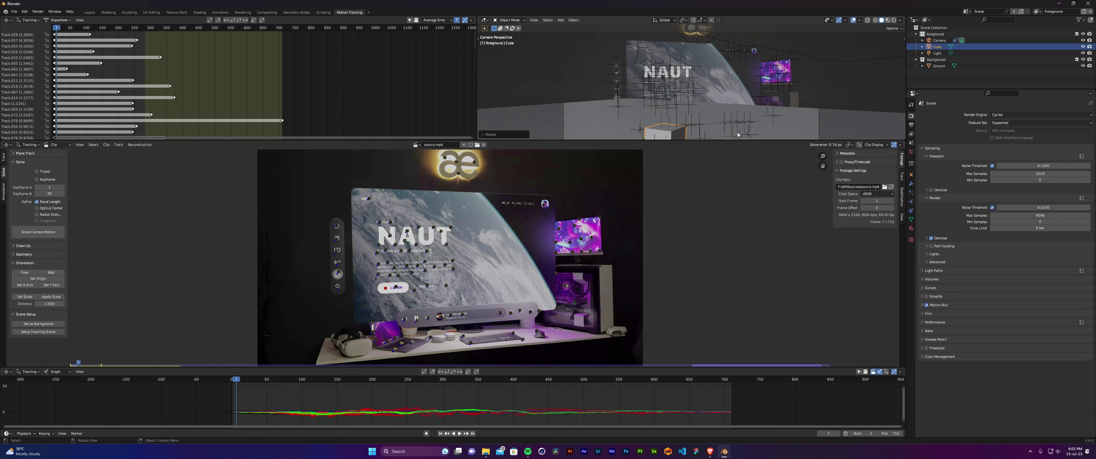
Hide the background collection and play the clip in an enlarged 3D view to check the cube against the footage.
left_click(1082, 60)
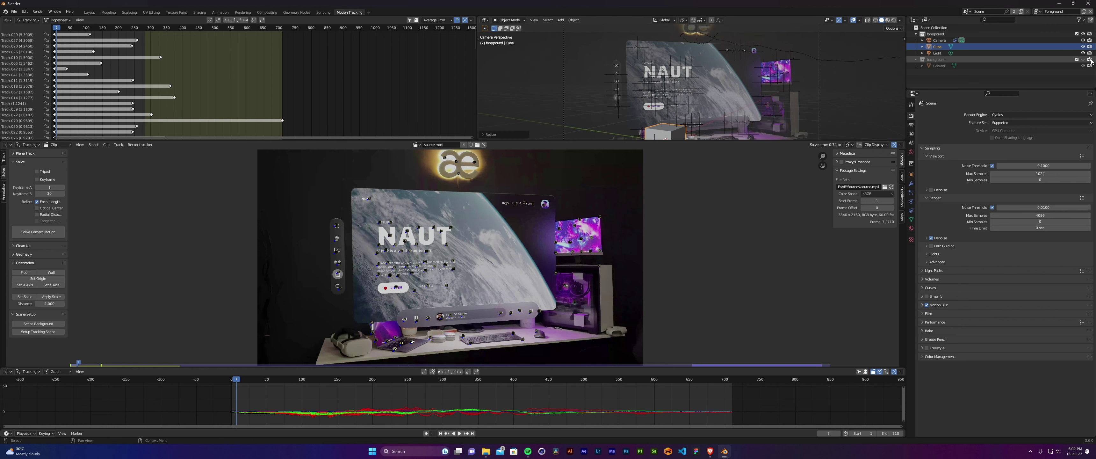
key("space")
key("space")
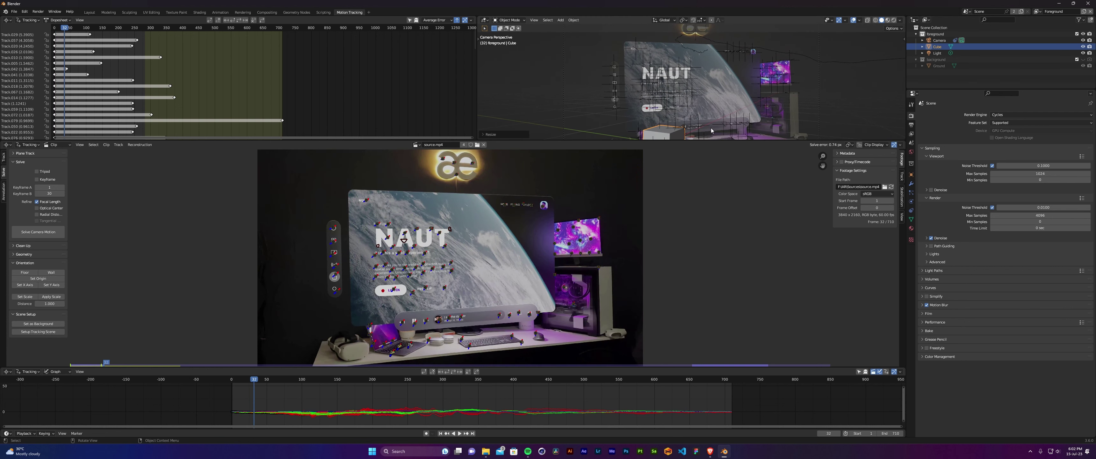
left_click_drag(714, 141, 727, 211)
key("space")
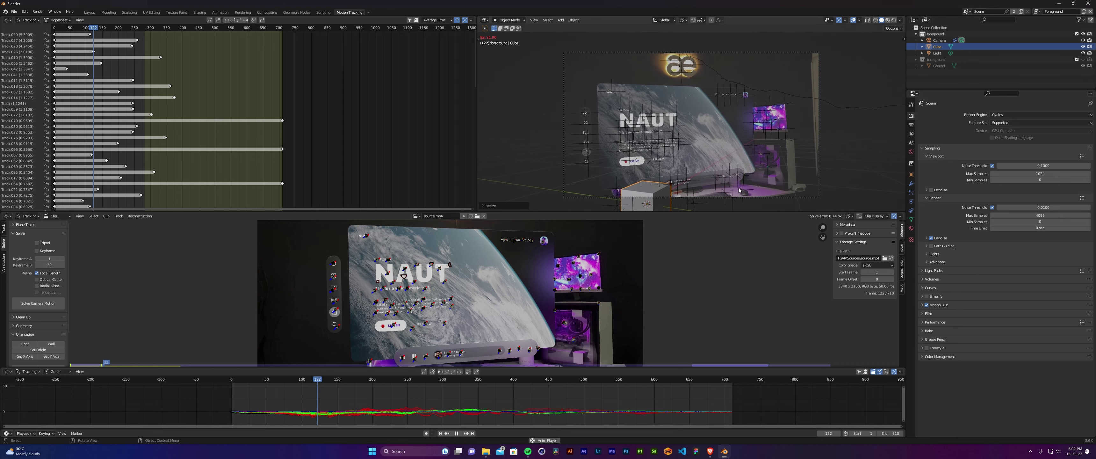
key("space")
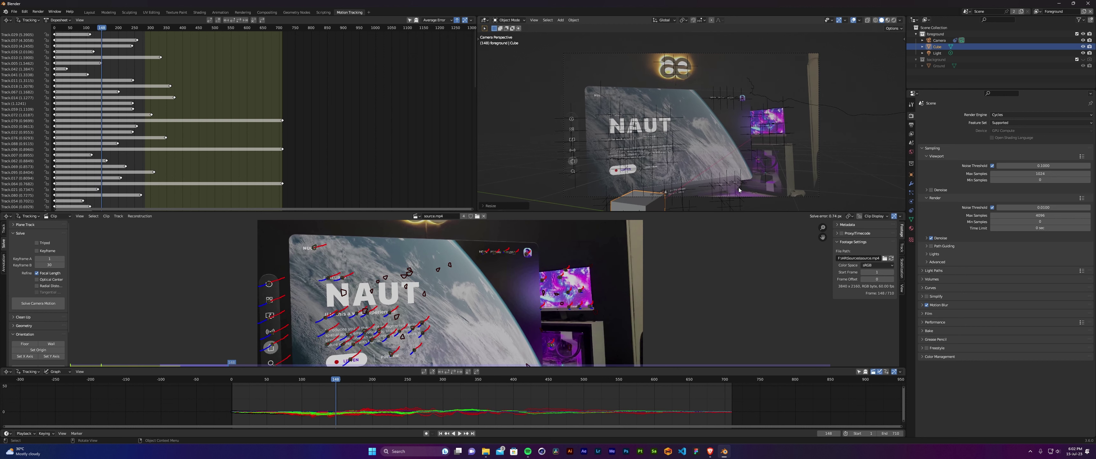
Set the opacity of the camera's background movie clip to 1.000.
left_click(939, 41)
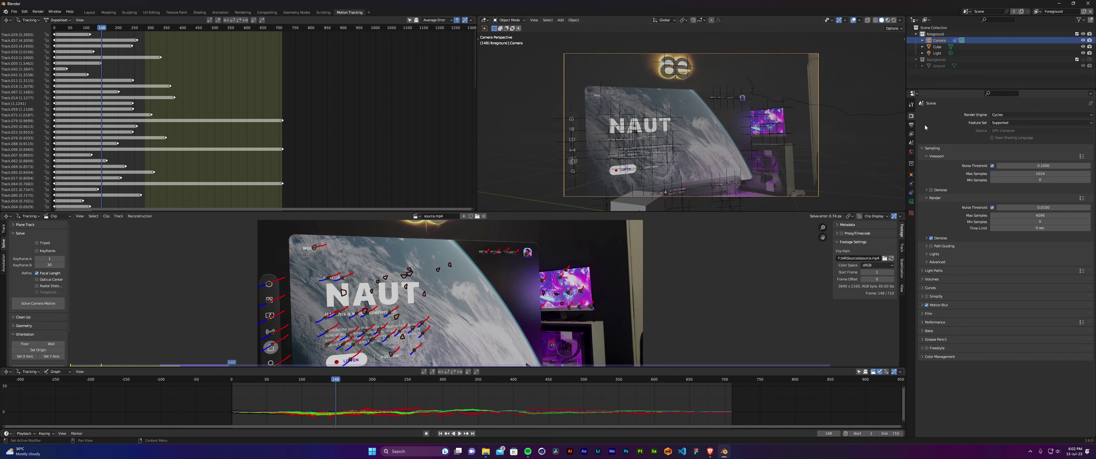
left_click(911, 201)
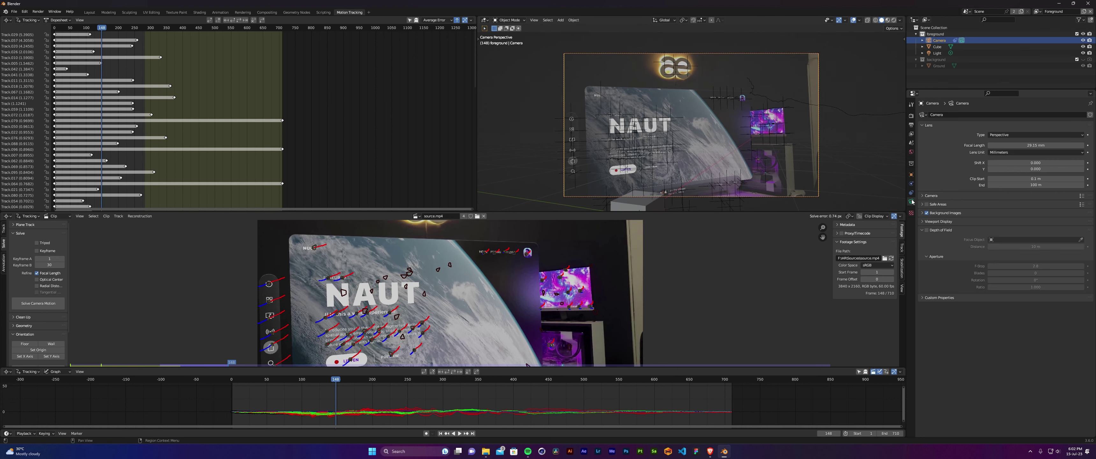
left_click(922, 213)
left_click_drag(1046, 304, 1089, 304)
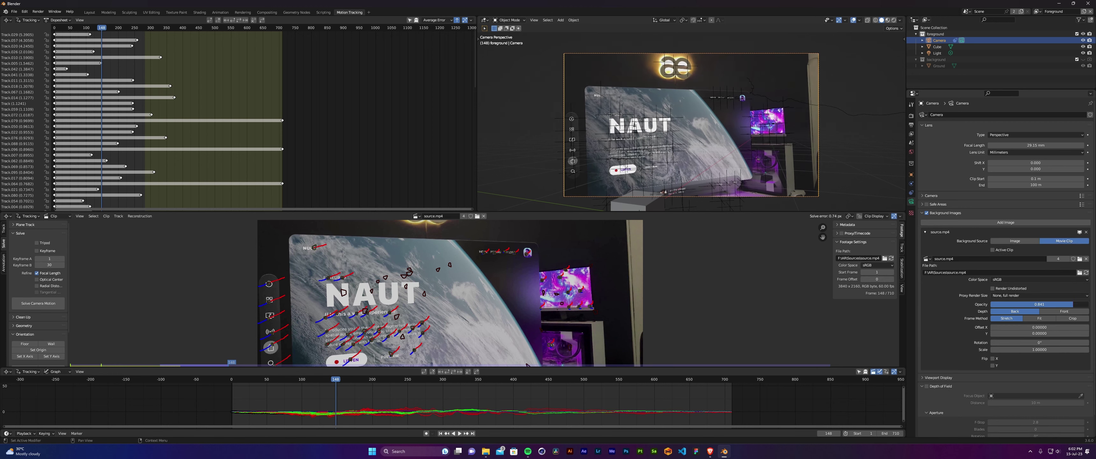
Enlarge the 3D view further and play through the whole clip to check how well the cube sticks to the desk.
key("space")
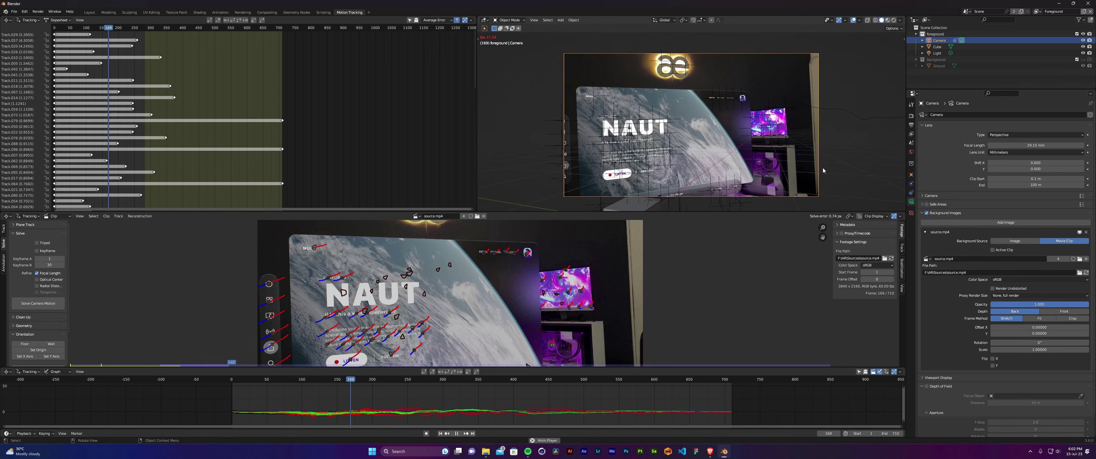
left_click_drag(734, 212, 736, 281)
scroll(737, 265, "down", 3)
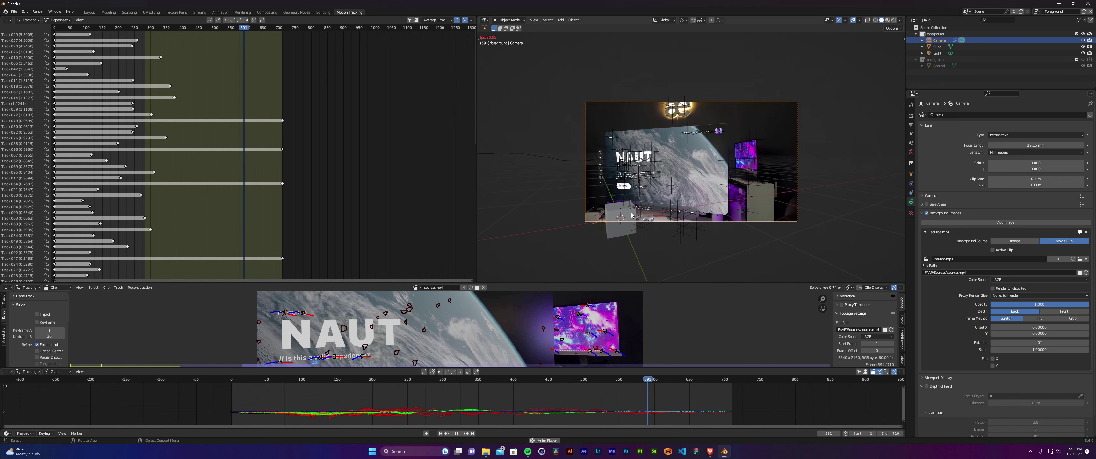
scroll(619, 220, "up", 4)
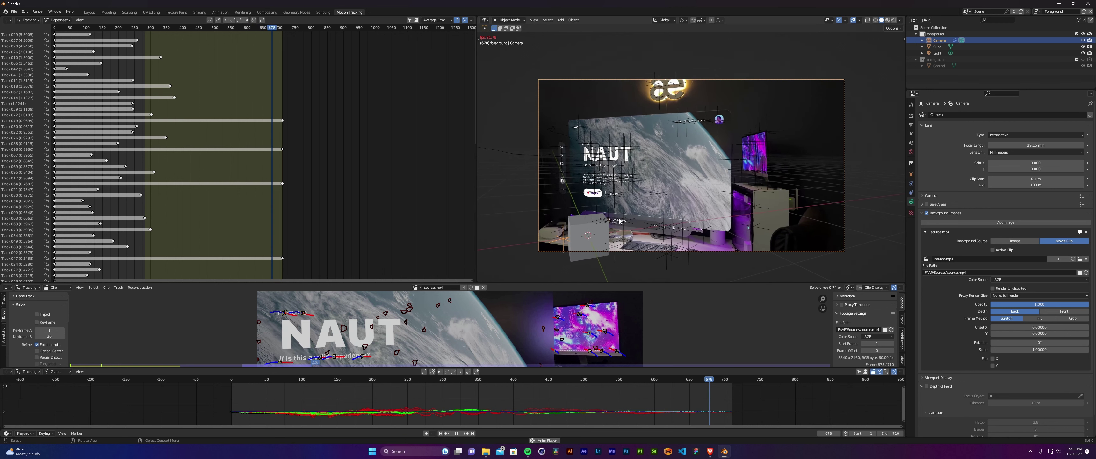
key("space")
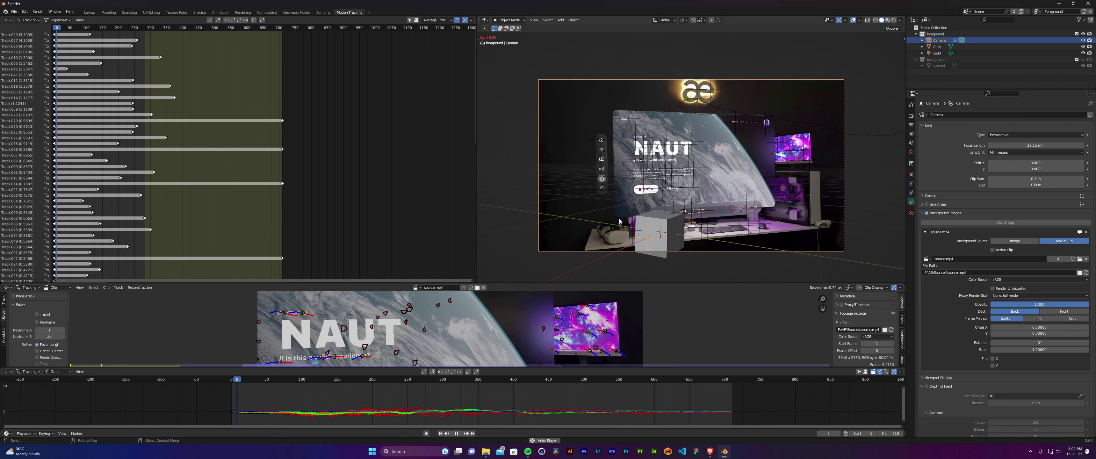
Save the project over the existing tracker.blend file.
key("ctrl+s")
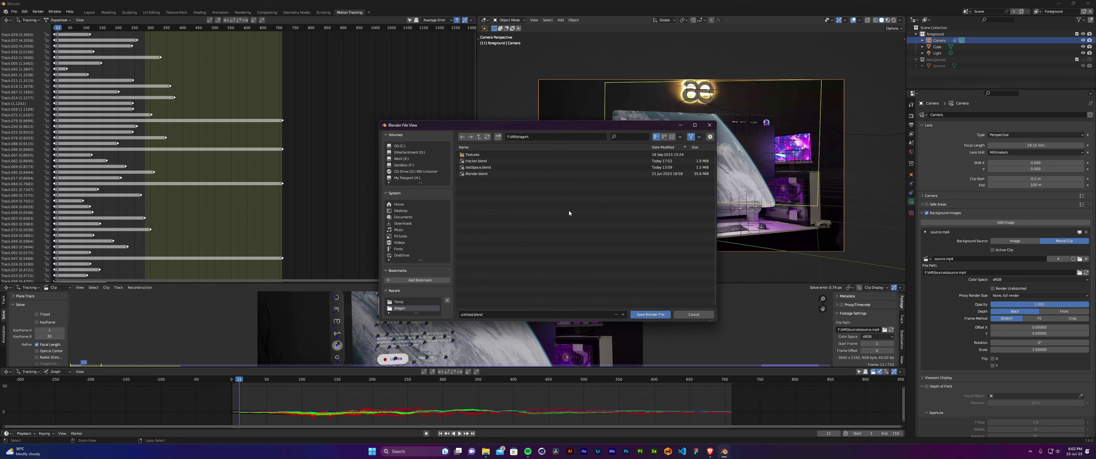
left_click(490, 162)
left_click(650, 315)
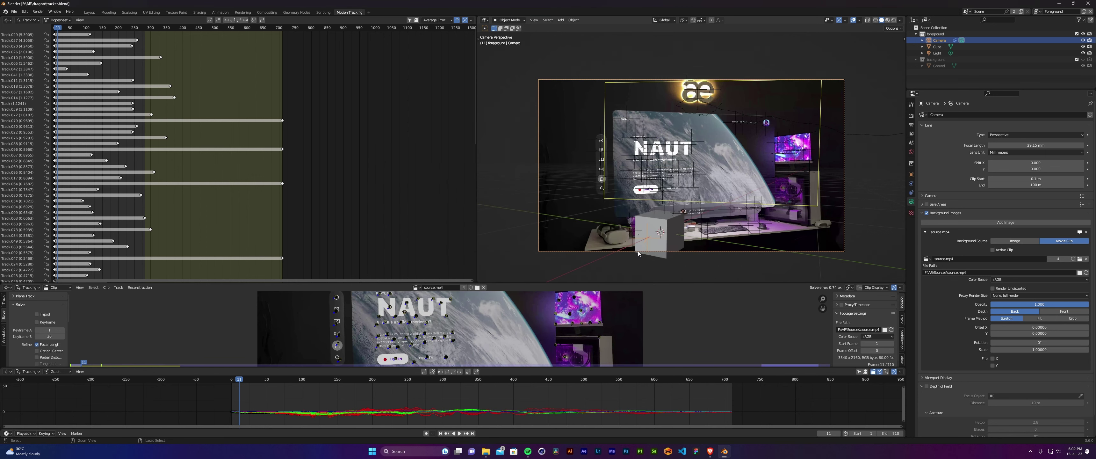
Switch to the Layout workspace and look through the tracked camera.
left_click(90, 13)
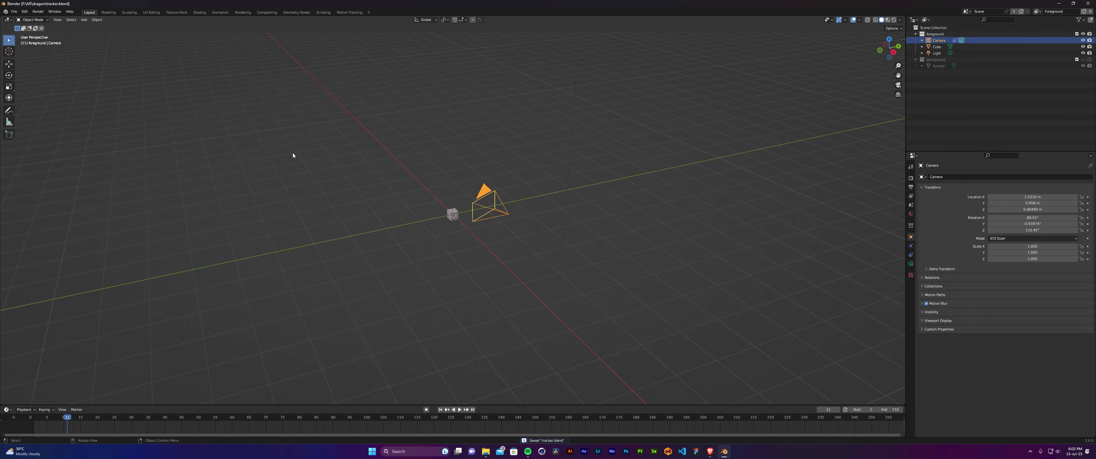
key("grave")
left_click(259, 176)
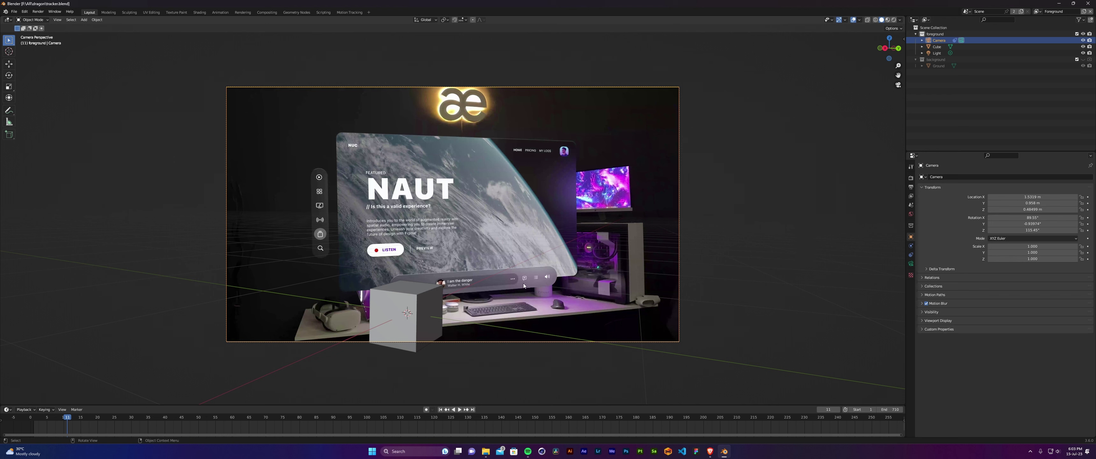
Select the cube and turn on the motion tracking overlay so the track points show over the footage.
left_click(429, 324)
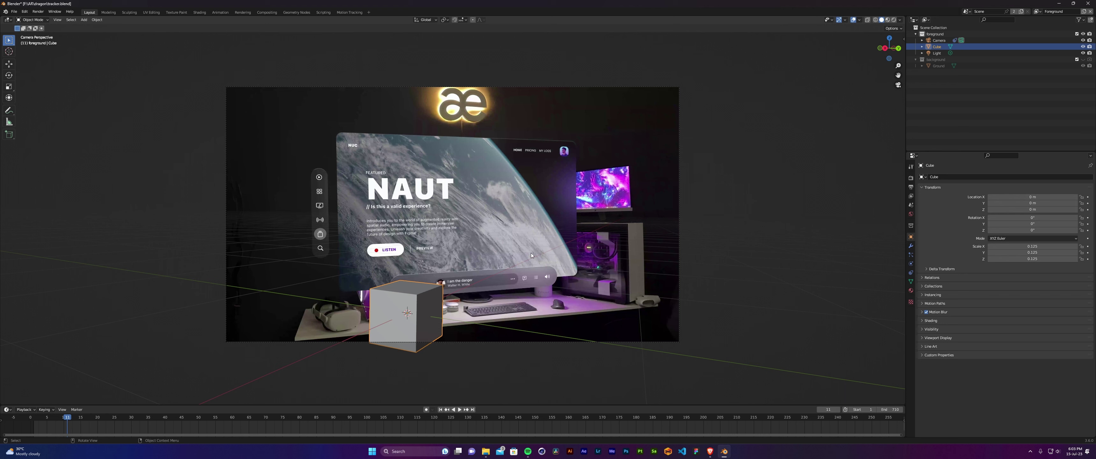
left_click(845, 20)
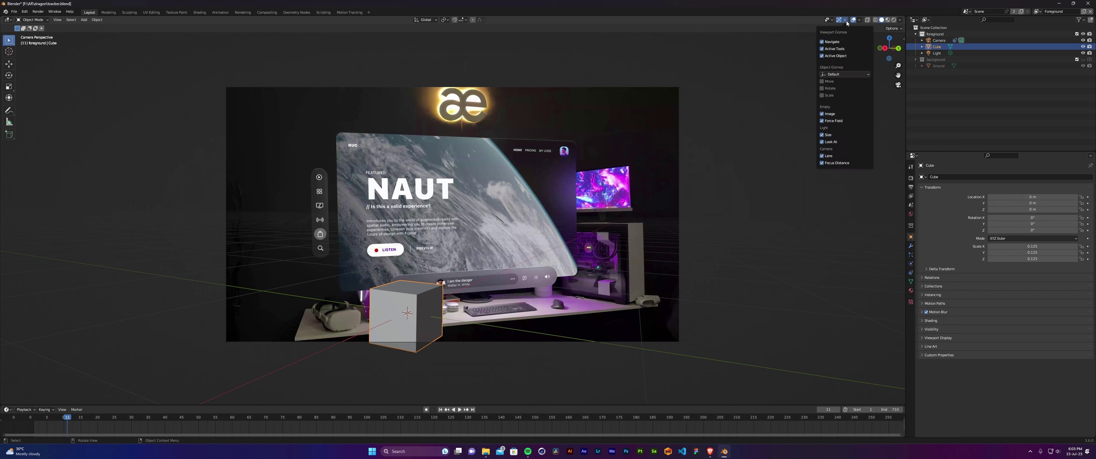
left_click(860, 20)
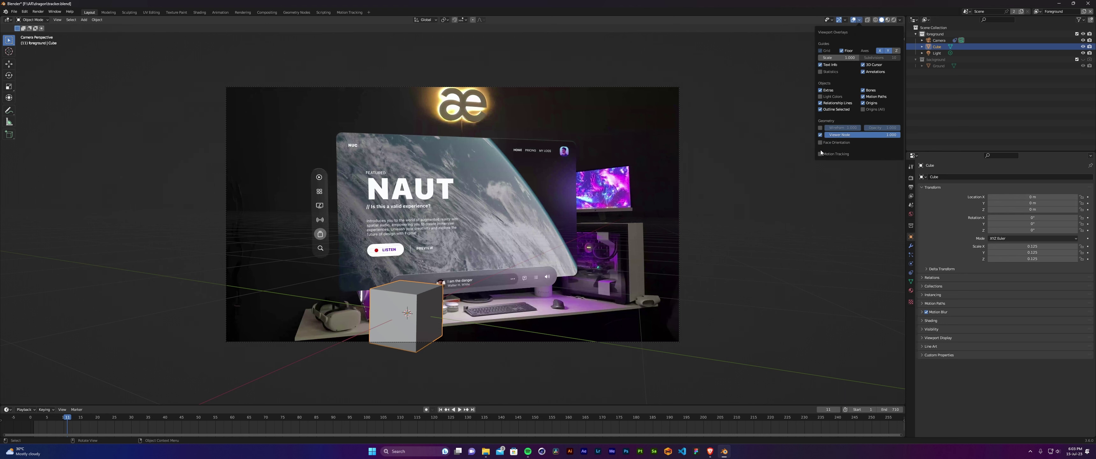
left_click(820, 154)
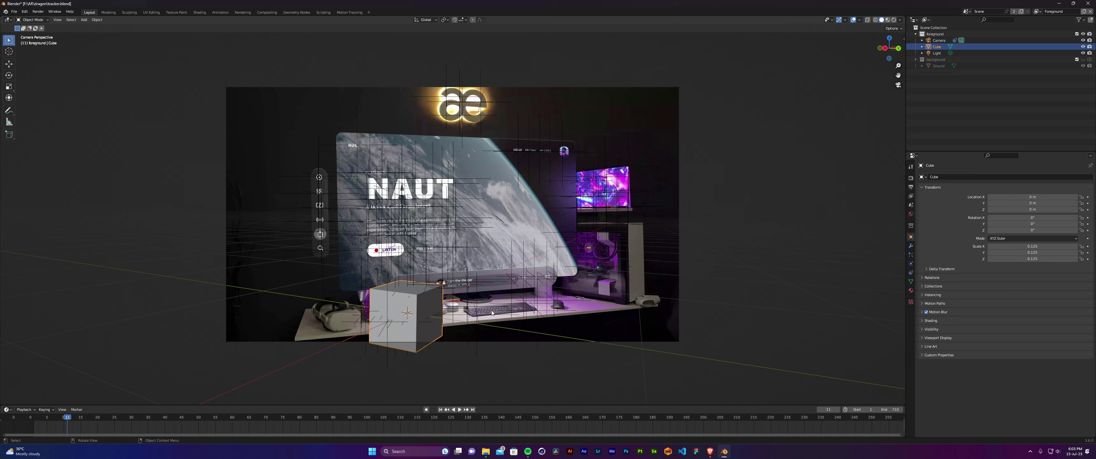
Go to frame 493 and snap the 3D cursor to a track point in the lower middle of the glass panel.
scroll(127, 432, "down", 5)
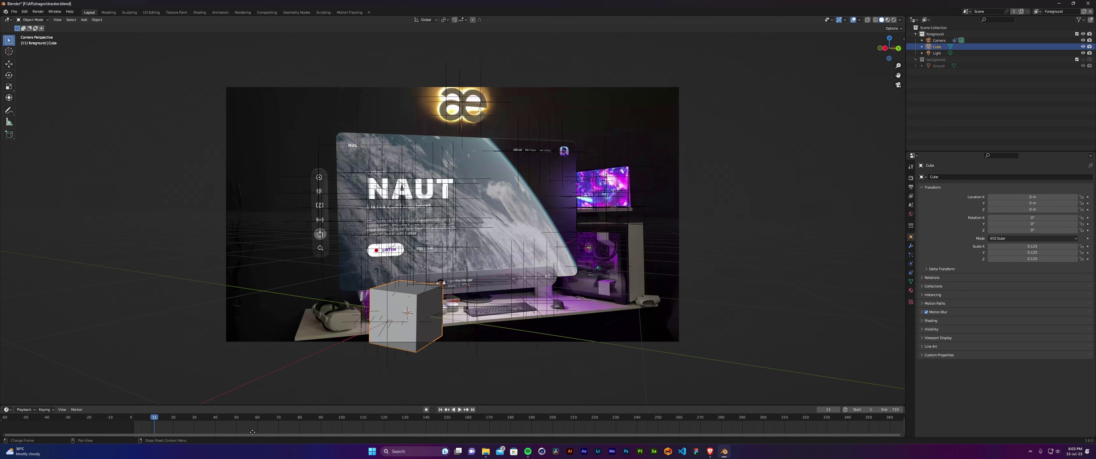
scroll(234, 424, "down", 2)
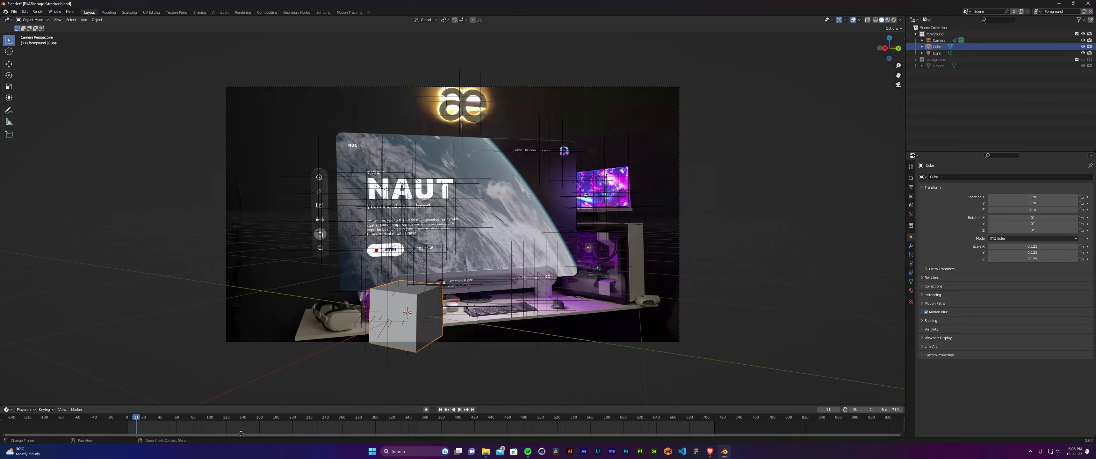
scroll(202, 425, "right", 3)
left_click_drag(88, 418, 493, 418)
left_click(415, 284)
key("shift+s")
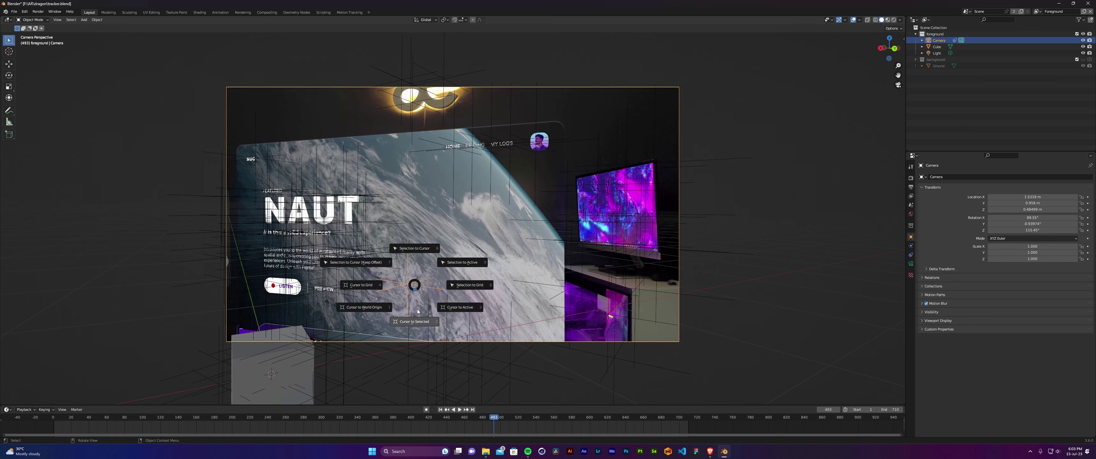
left_click(416, 320)
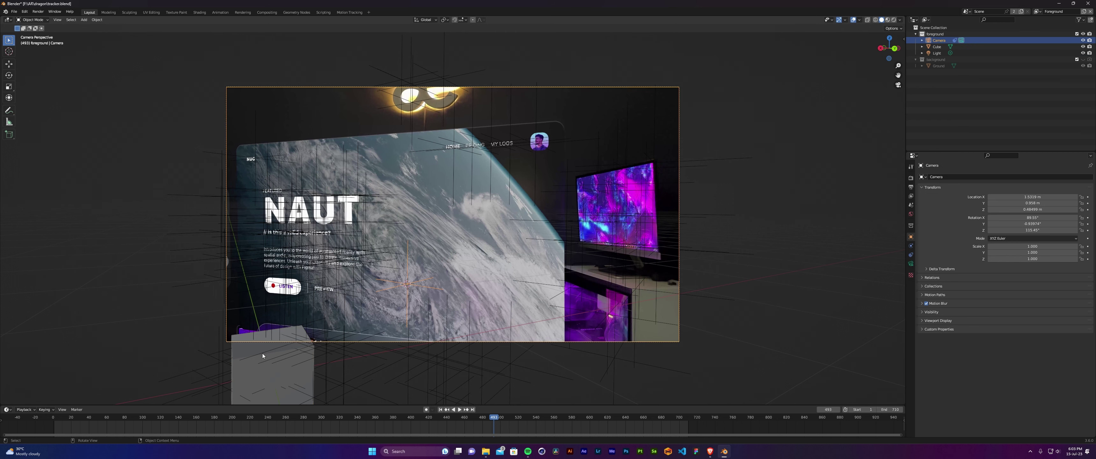
Delete the cube and add a monkey mesh at the 3D cursor.
left_click(238, 360)
key("Delete")
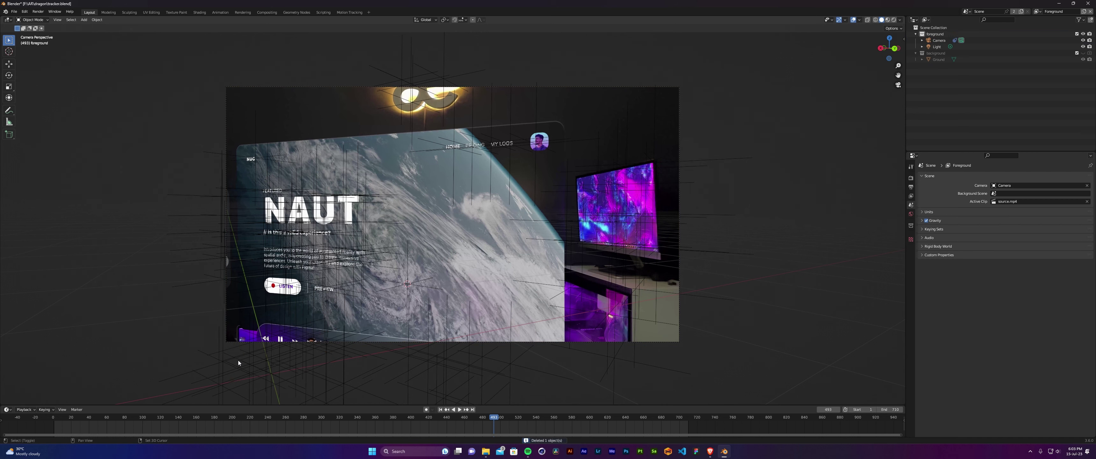
key("shift+a")
mouse_move(225, 313)
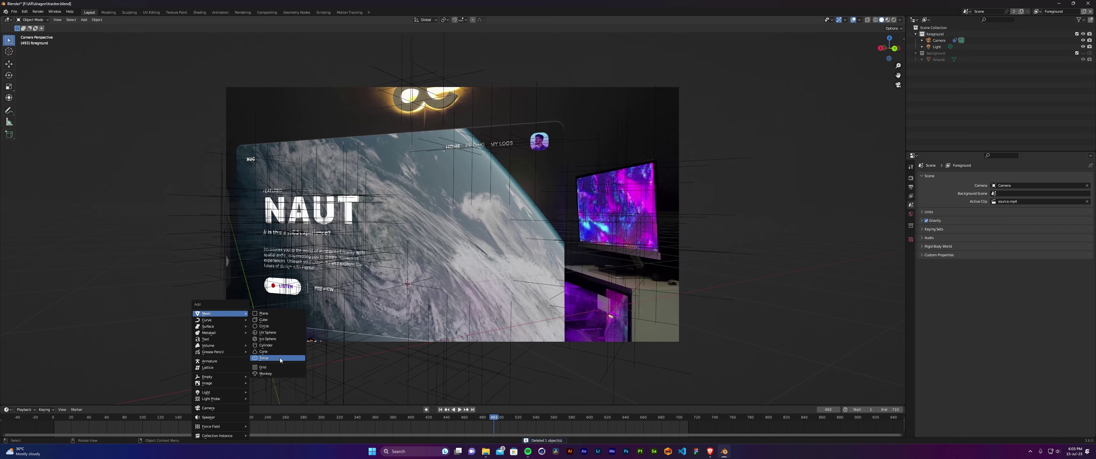
left_click(274, 372)
scroll(448, 337, "down", 5)
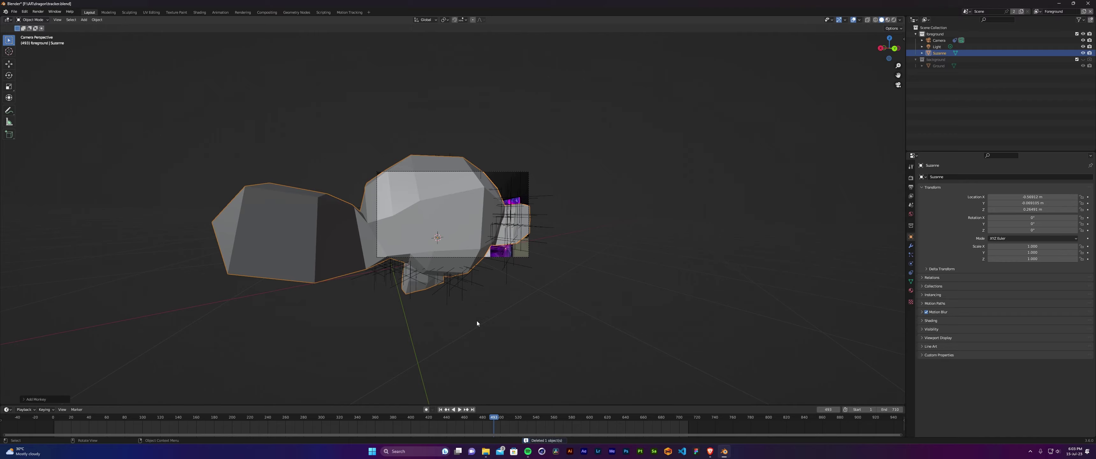
scroll(479, 273, "up", 3)
key("space")
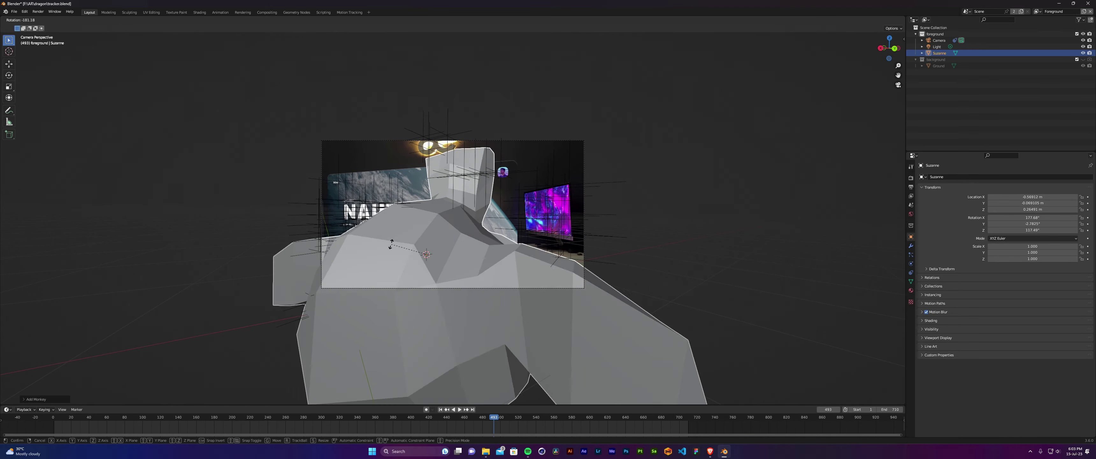
key("Escape")
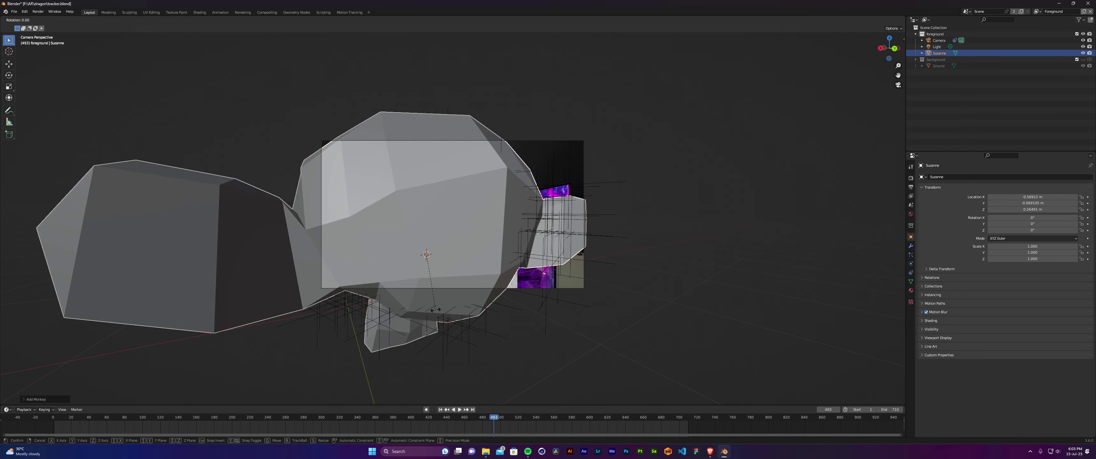
key("r")
key("x")
key("z")
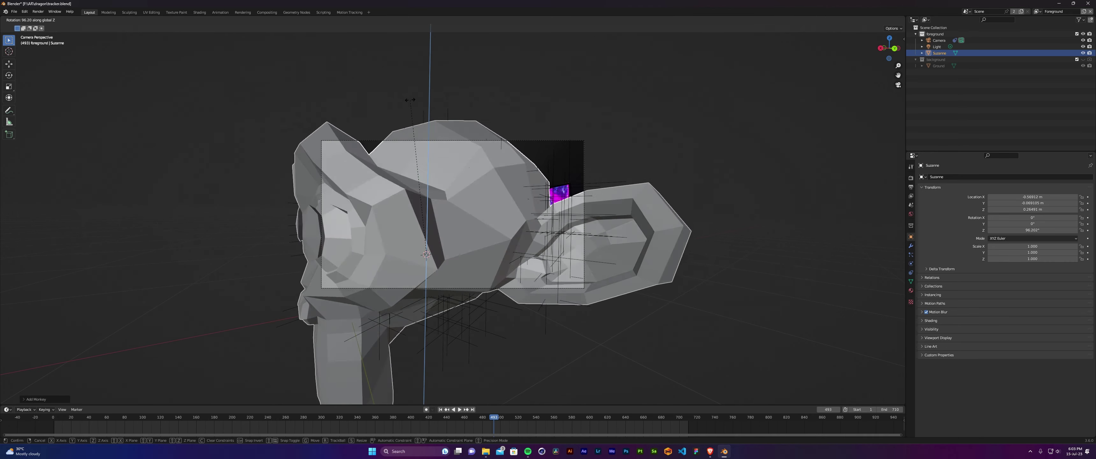
key("Escape")
Rotate the monkey 180° about the global Z axis and scale it down to about 0.24.
type("rz")
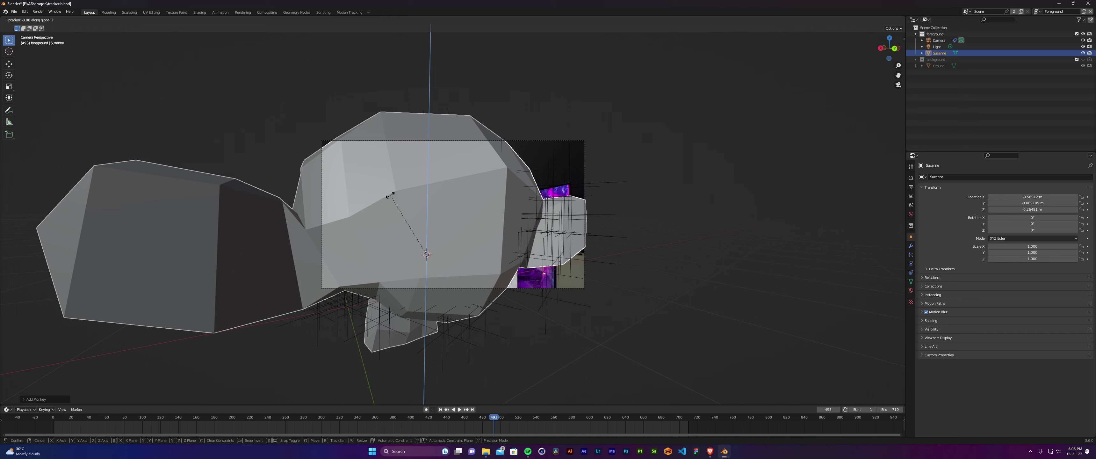
type("180")
key("Return")
key("s")
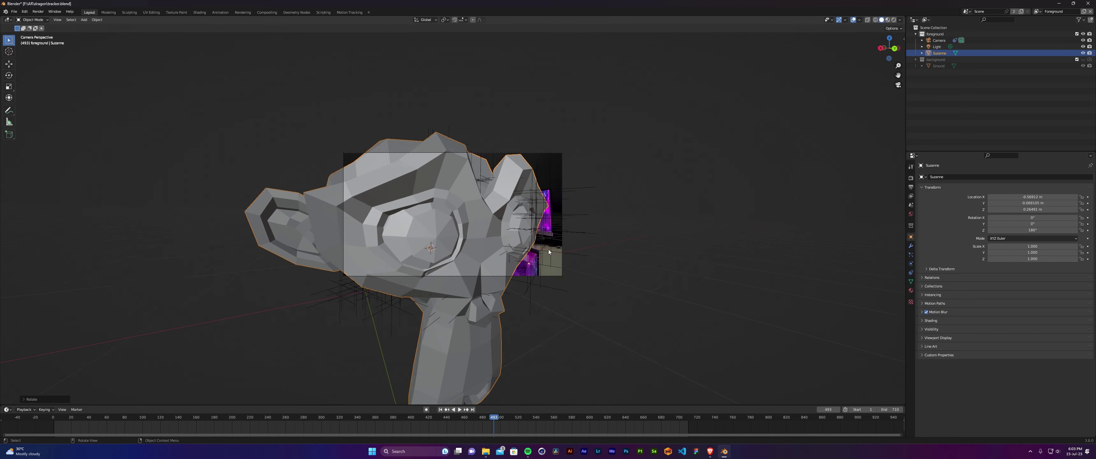
left_click(454, 244)
scroll(454, 244, "up", 2)
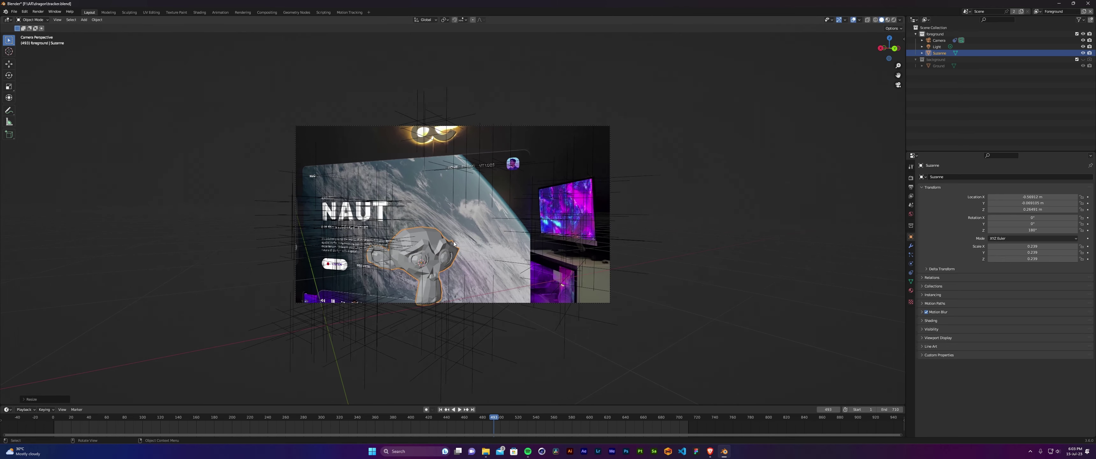
Turn the monkey about the global Z axis to face the panel's NAUT side and shade it smooth.
key("r")
key("z")
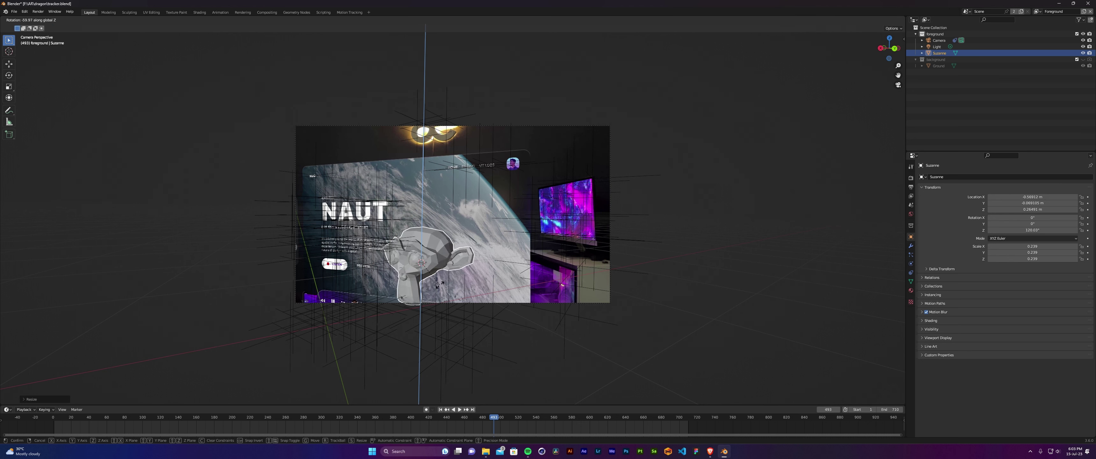
left_click(440, 284)
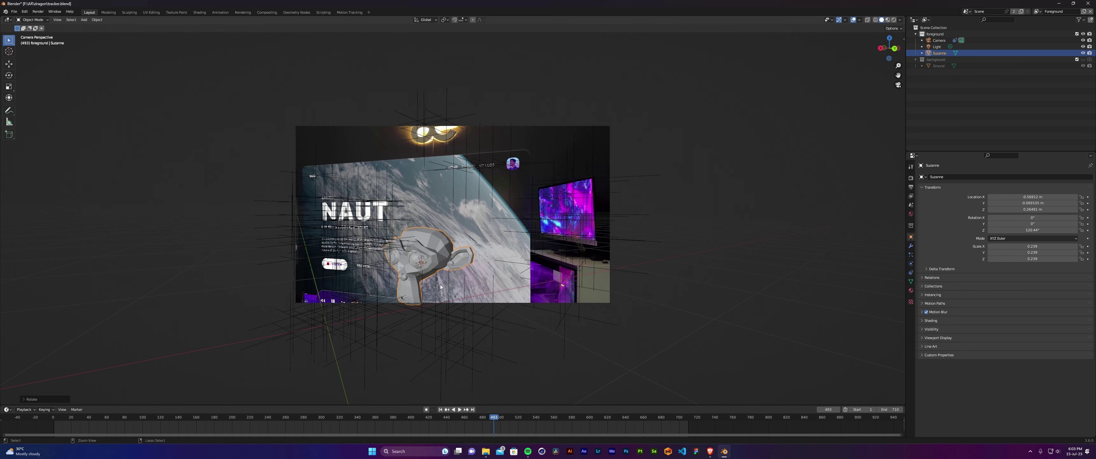
right_click(435, 247)
left_click(432, 251)
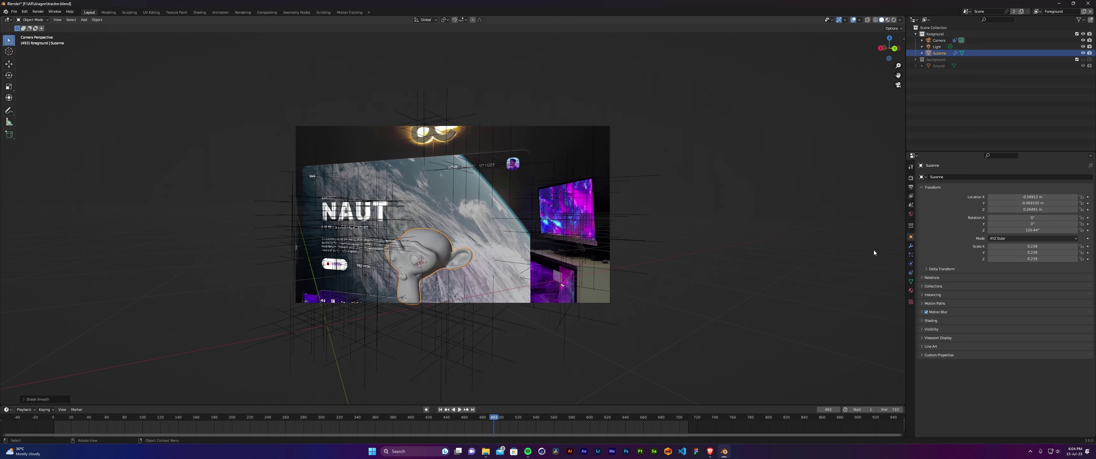
Compare the monkey with its Subdivision modifier's viewport display toggled off and on.
left_click(909, 246)
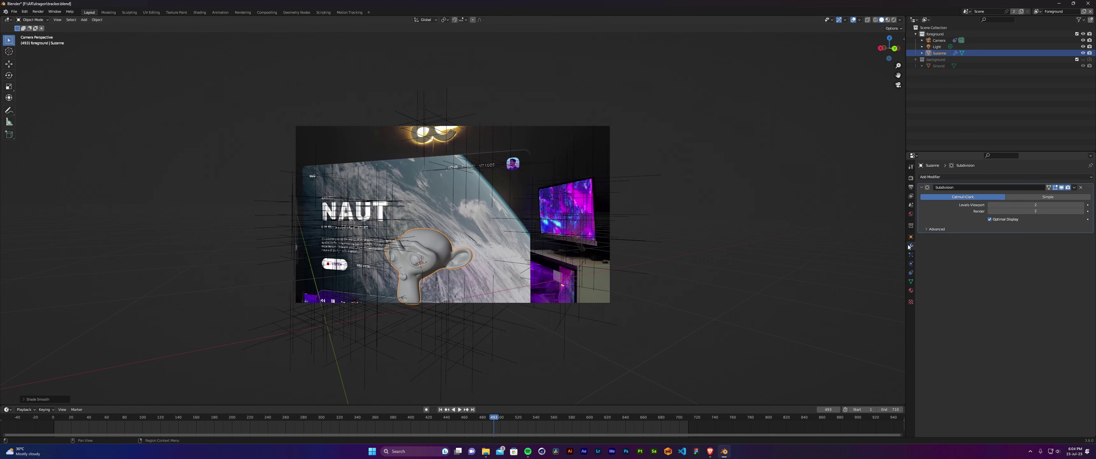
left_click(1000, 178)
left_click(1062, 188)
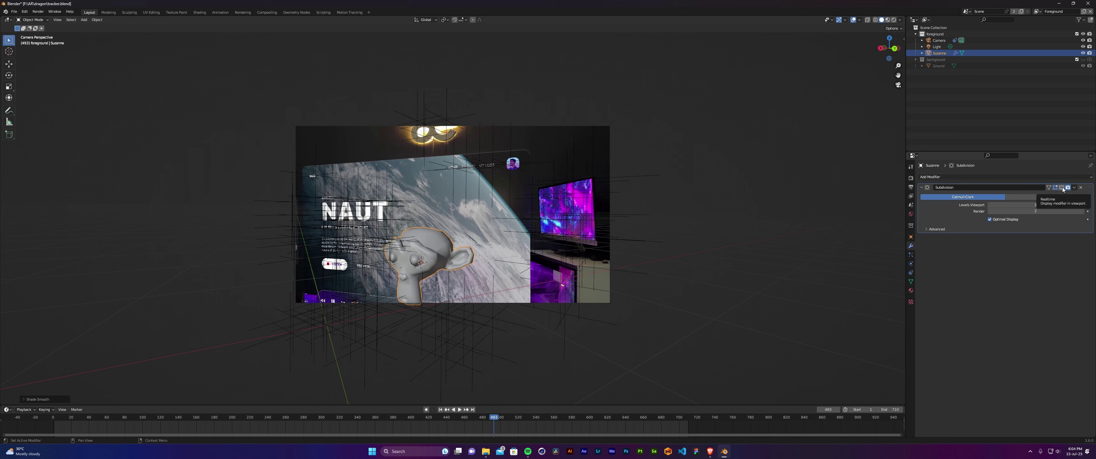
left_click(1063, 188)
Play the animation from frame 0 to check how the monkey holds its tracked position, and stop at frame 66.
scroll(400, 273, "up", 3)
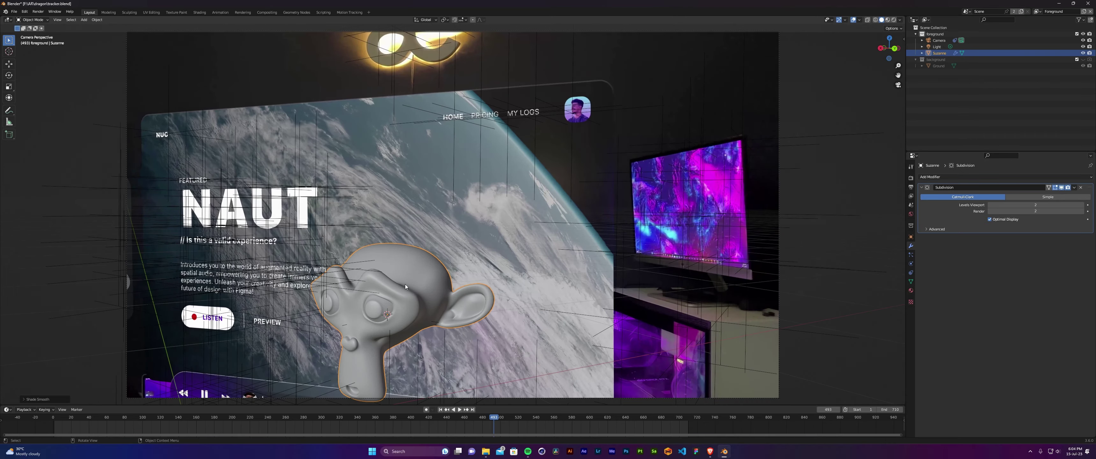
scroll(411, 292, "down", 1)
key("space")
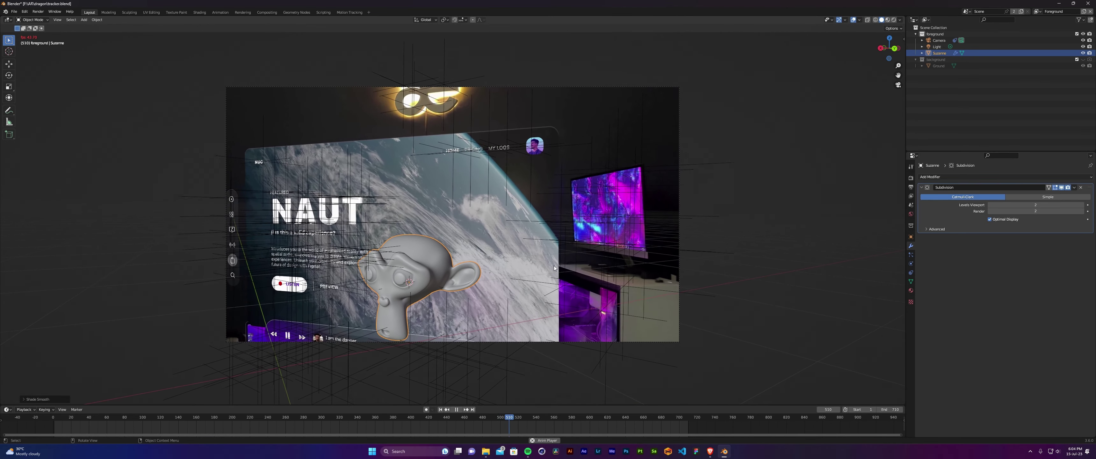
left_click(53, 421)
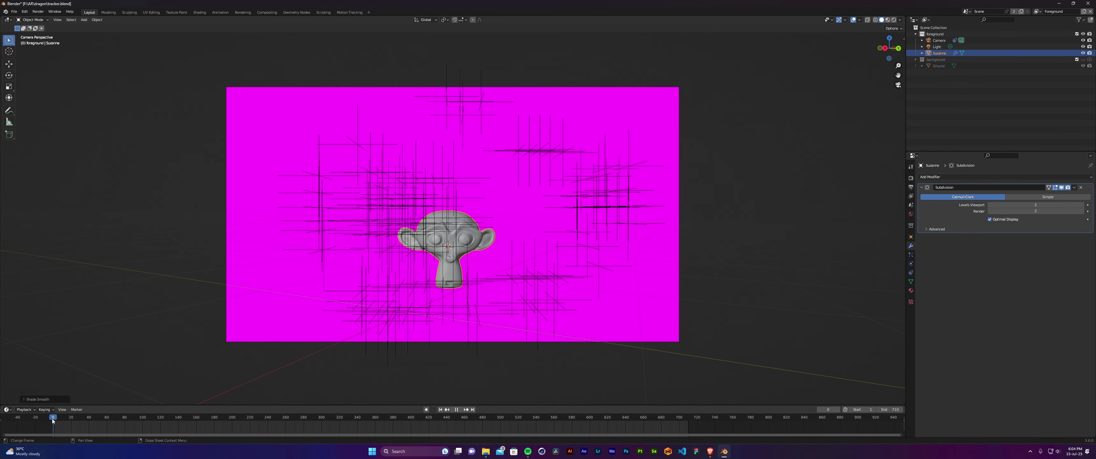
key("space")
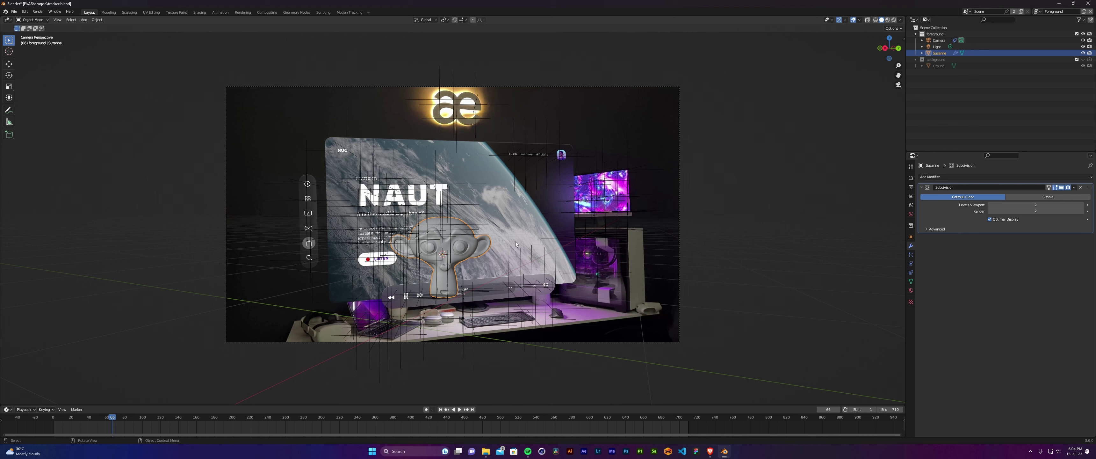
Raise the monkey about 0.11 m along the global Z axis and try a move along the global Y axis.
key("g")
key("z")
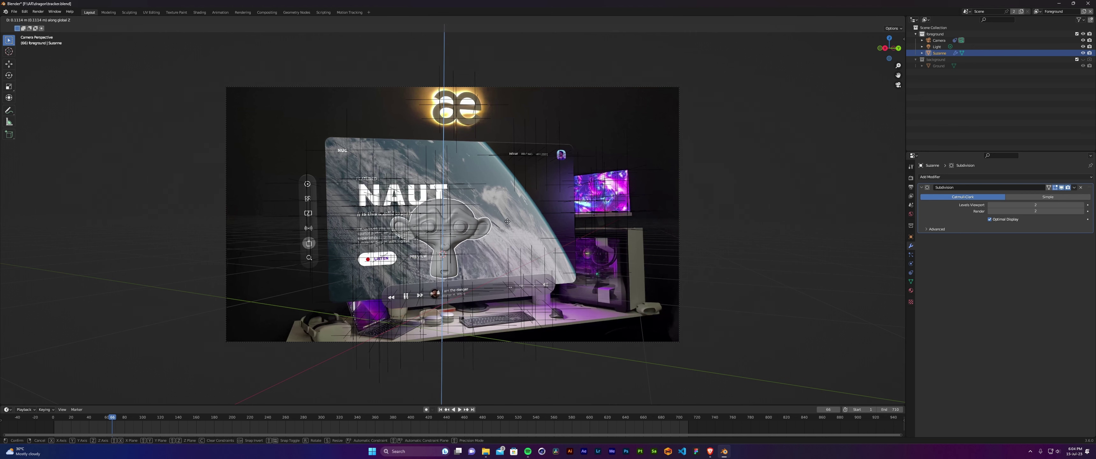
left_click(512, 214)
key("g")
key("y")
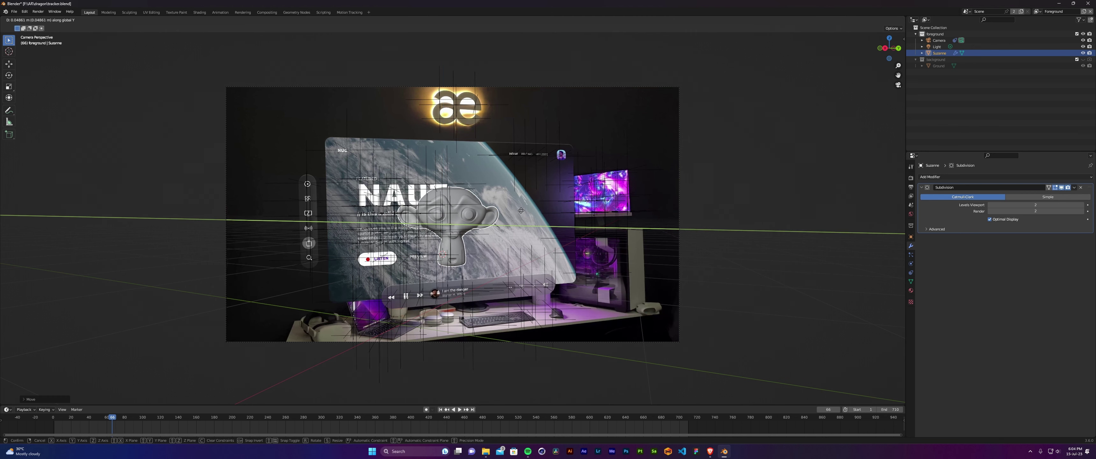
right_click(543, 210)
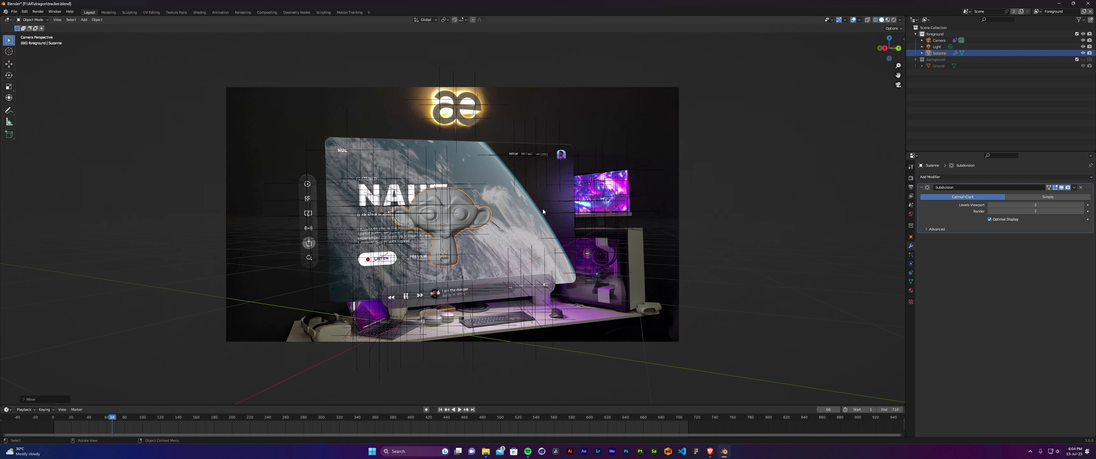
Move the monkey along the global X and Y axes so it sits over the Earth's curved edge on the glass panel.
key("g")
key("y")
key("y")
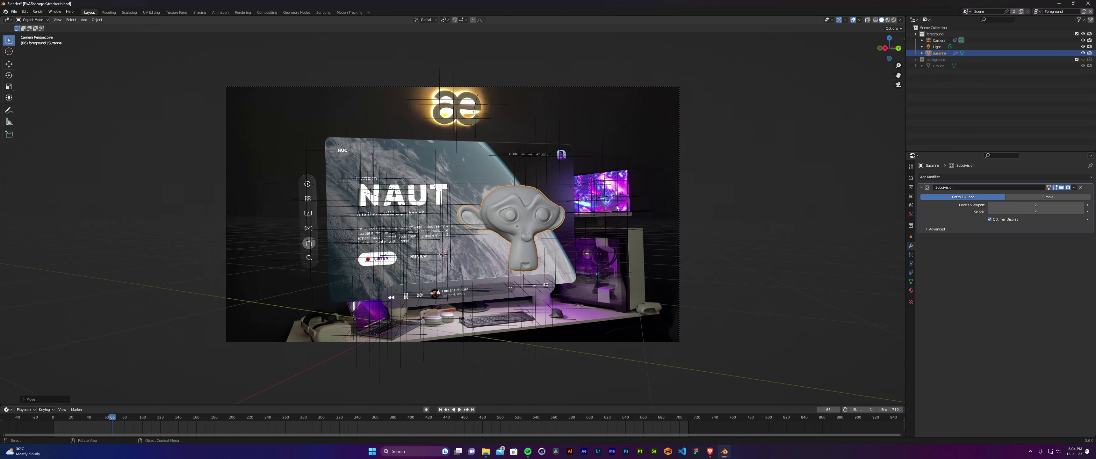
key("z")
key("y")
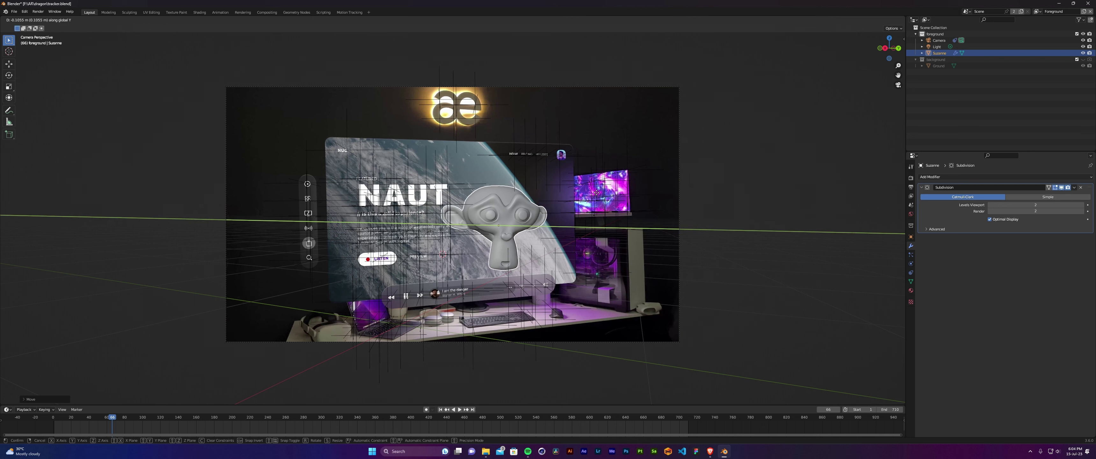
key("x")
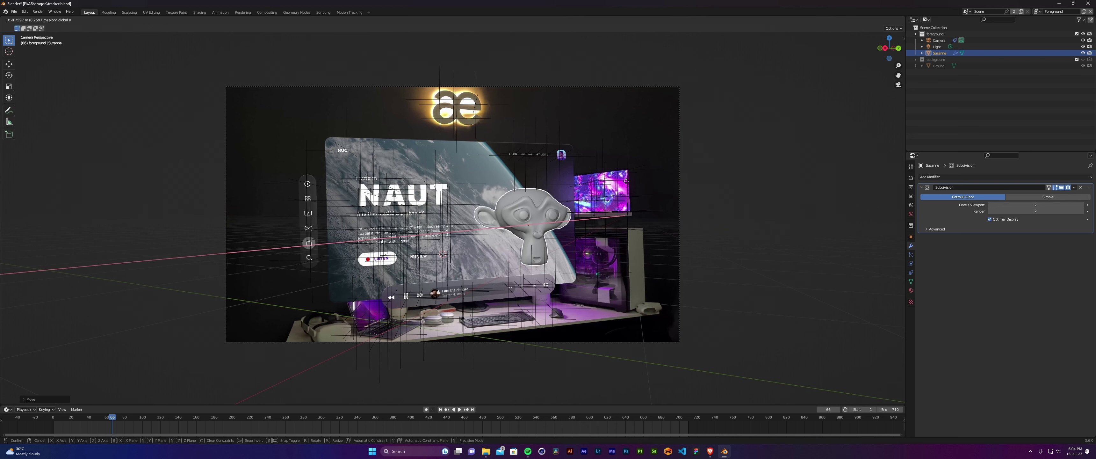
left_click(628, 182)
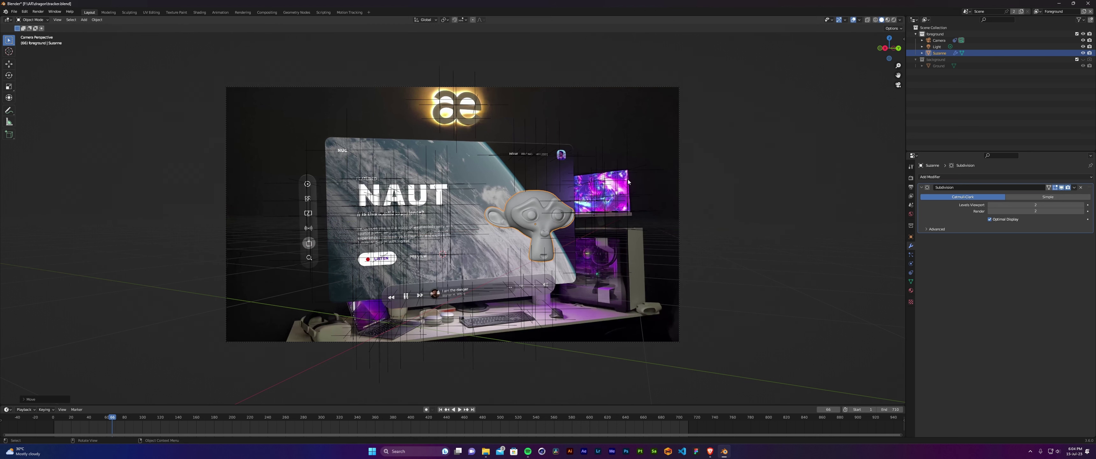
key("g")
key("y")
left_click(596, 173)
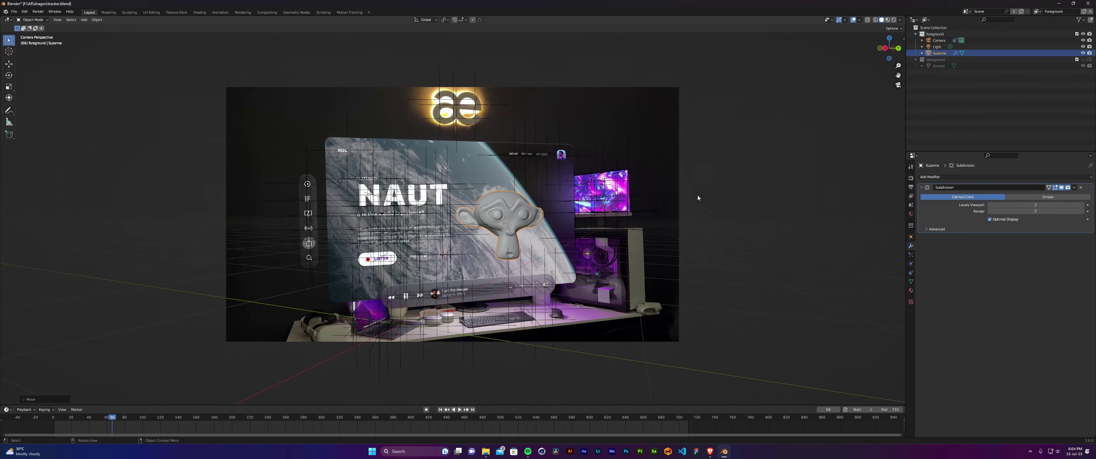
Play the animation to check the monkey's new position, stop playback, save the file and deselect the monkey.
key("space")
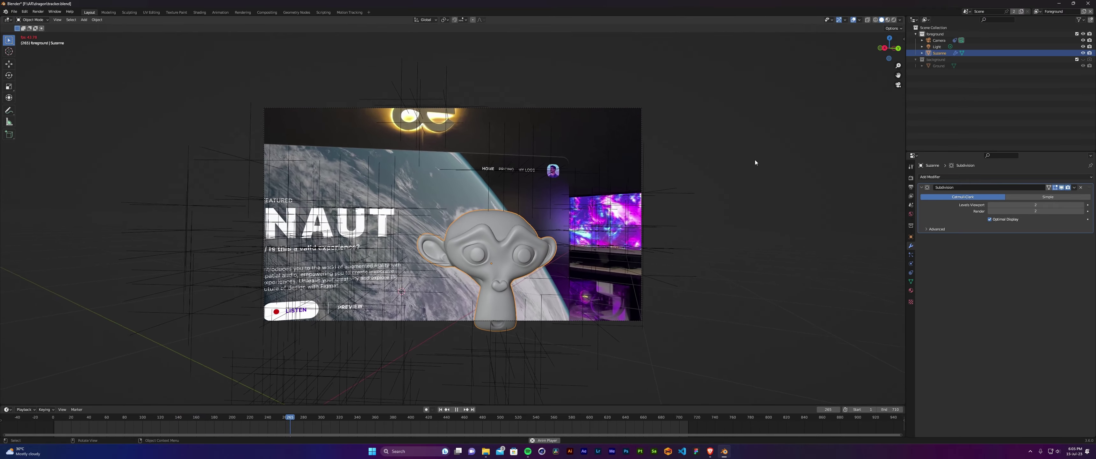
key("Escape")
key("ctrl+s")
left_click(728, 187)
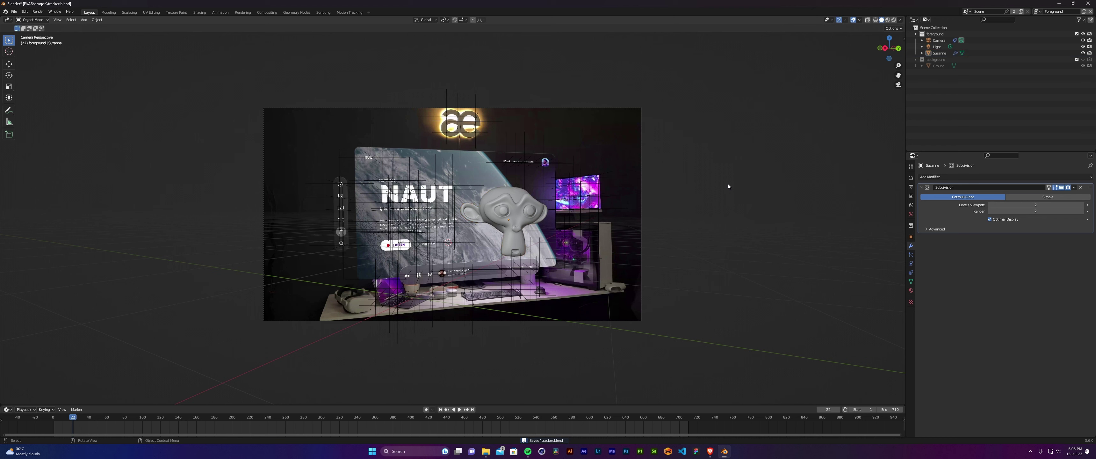
Hide the motion tracking markers in the viewport overlays and select the monkey.
scroll(513, 219, "up", 3)
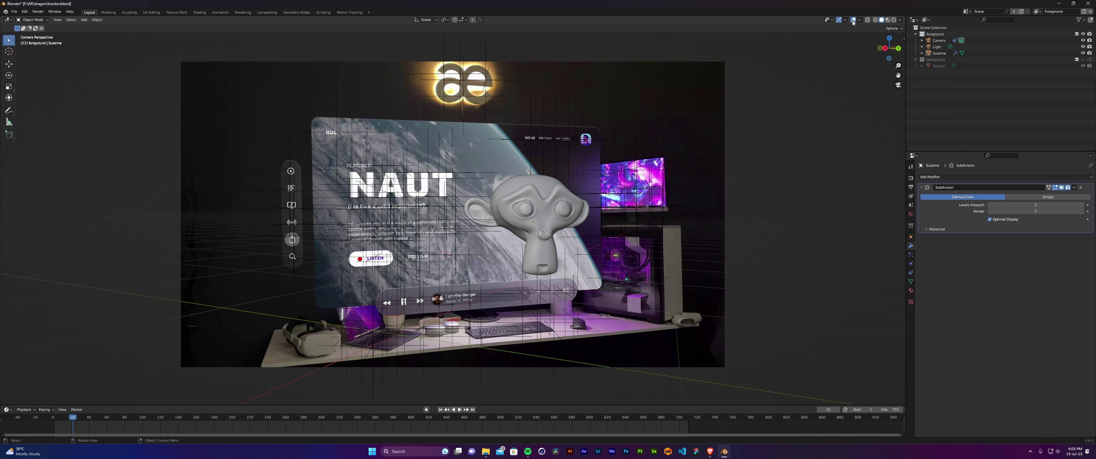
left_click(859, 20)
left_click(820, 155)
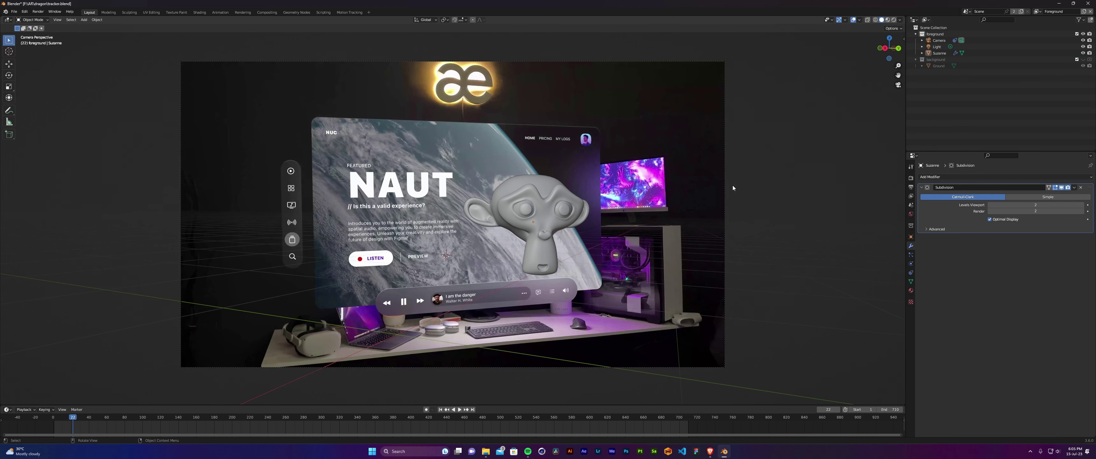
scroll(591, 216, "up", 2)
left_click(591, 215)
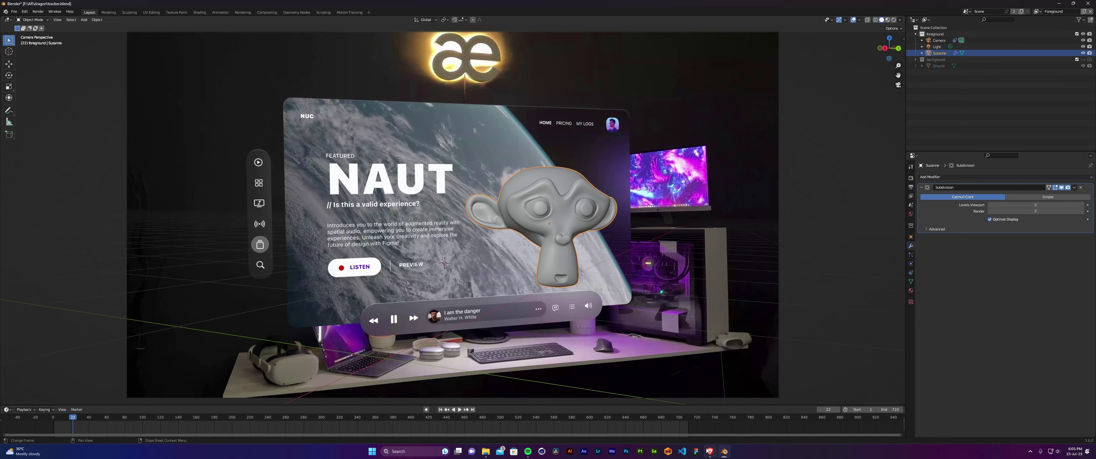
Switch to the browser, view the SpaceX Dragon model's preview images on Blend Swap, and return to Blender.
mouse_move(709, 451)
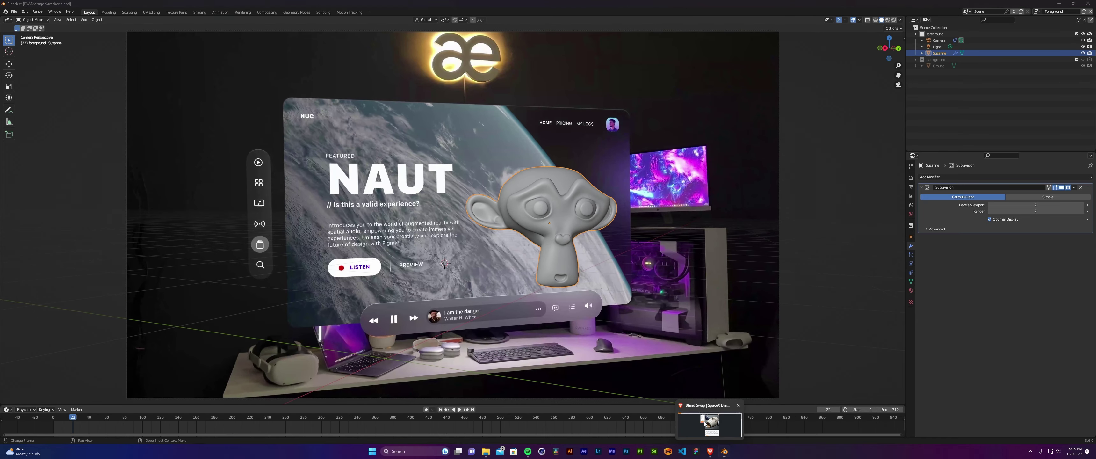
left_click(709, 425)
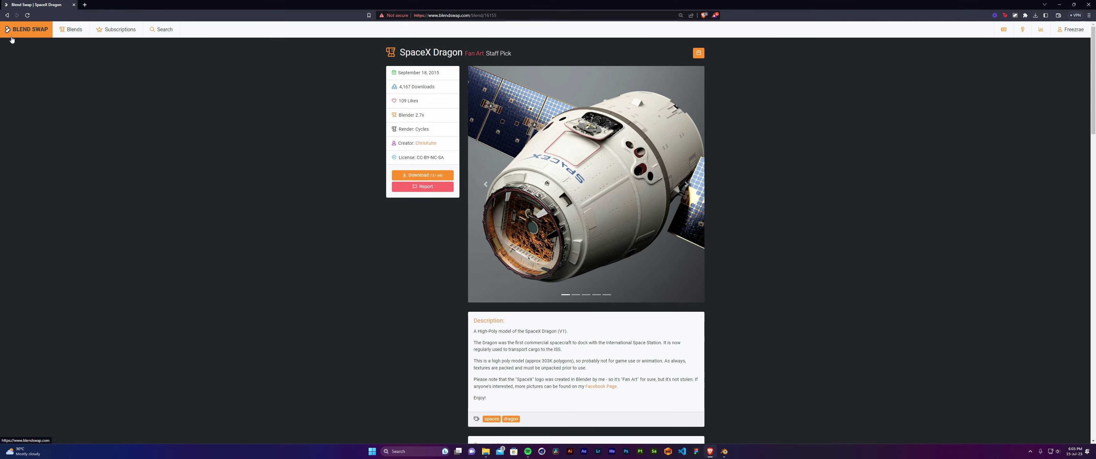
scroll(370, 182, "down", 2)
scroll(402, 210, "up", 2)
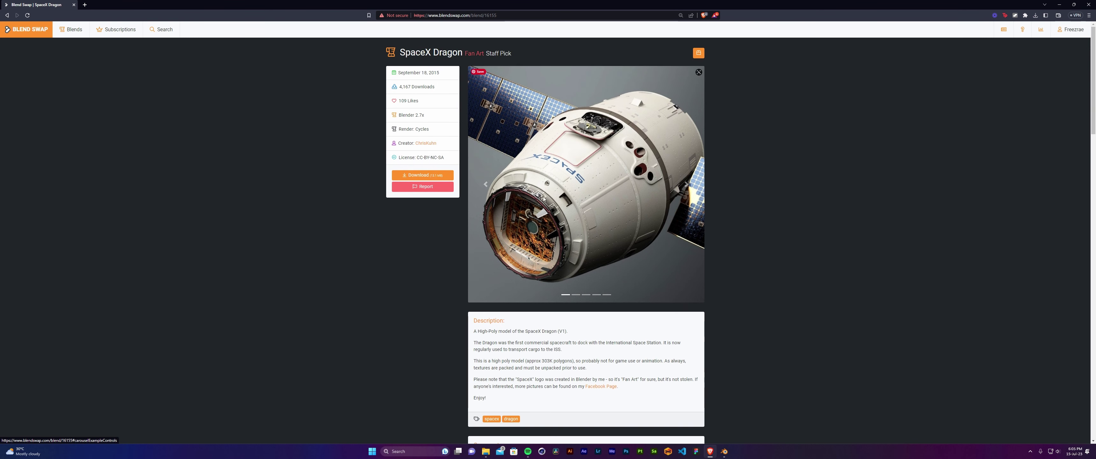
left_click(686, 185)
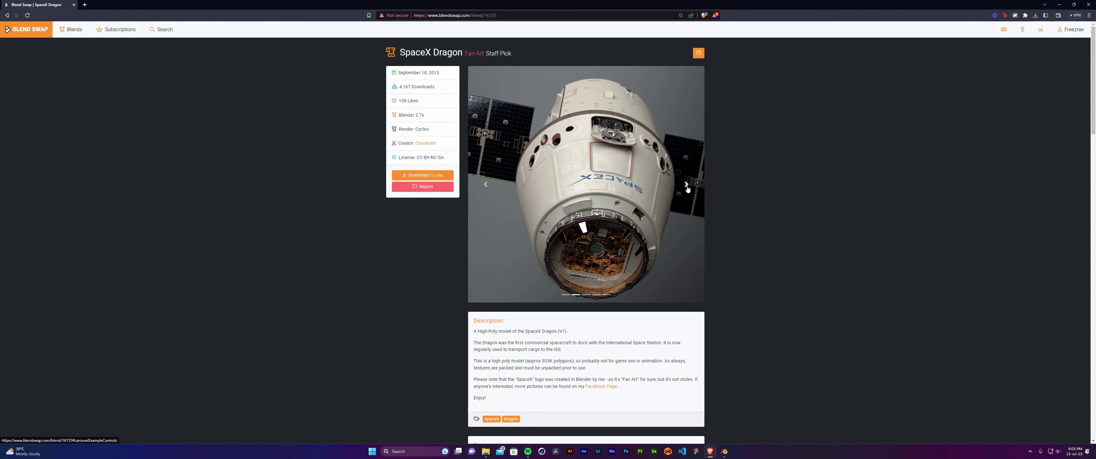
left_click(687, 186)
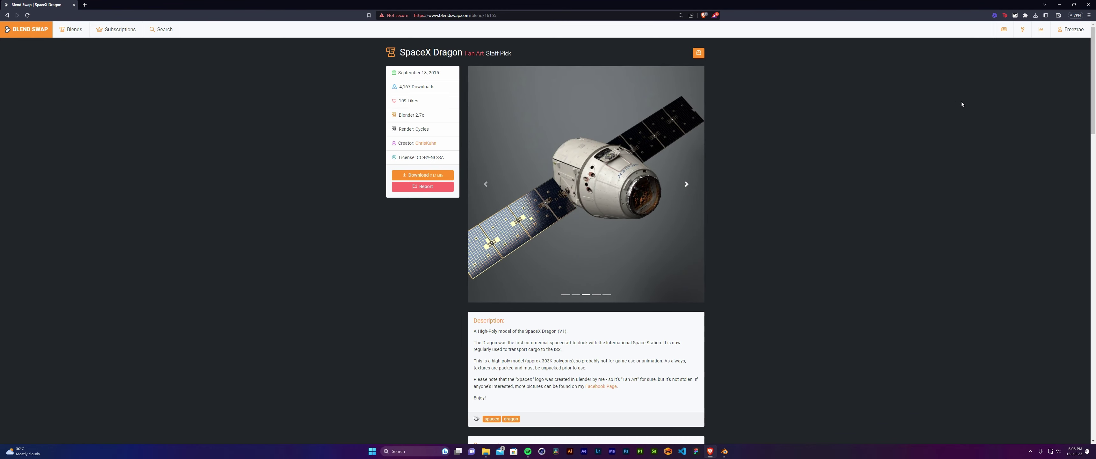
left_click(1066, 4)
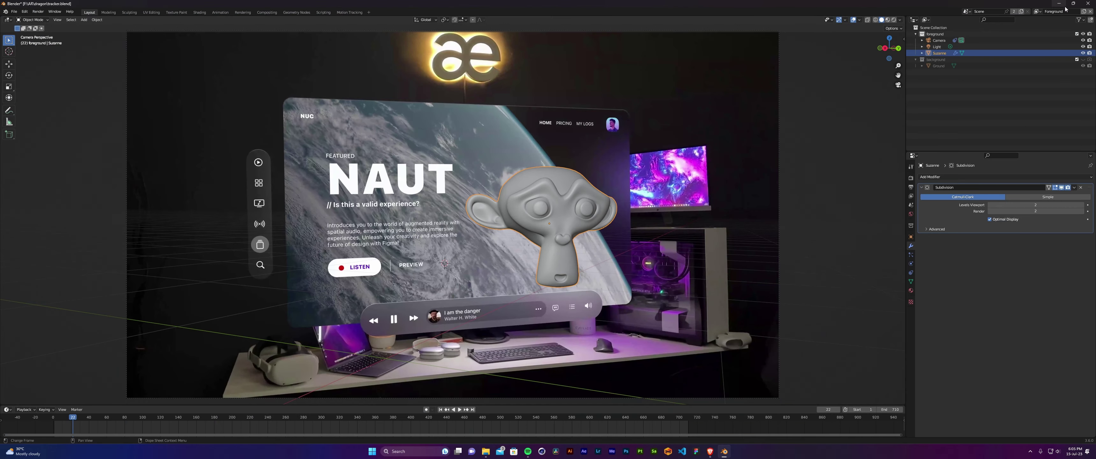
Snap the 3D cursor to the selected monkey, inspect it from another angle and return to the camera view.
key("shift+s")
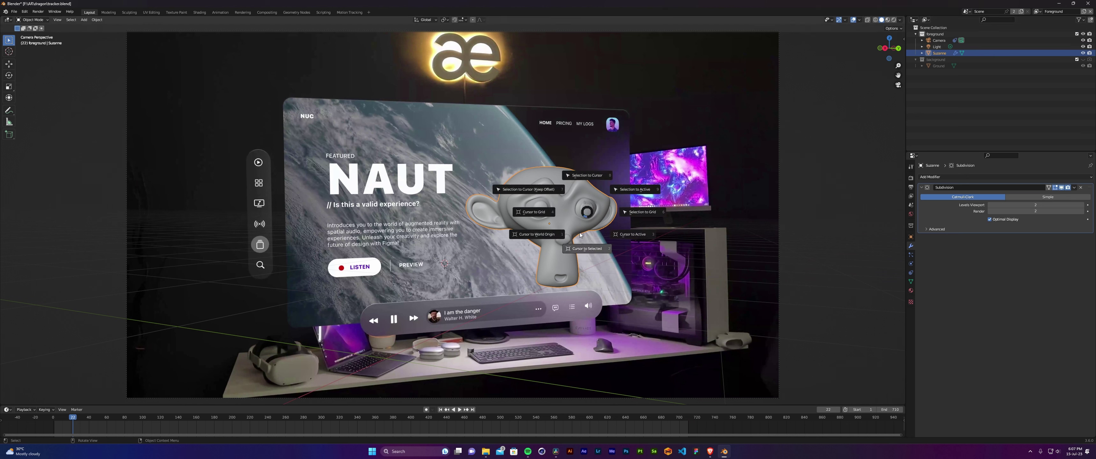
left_click(587, 248)
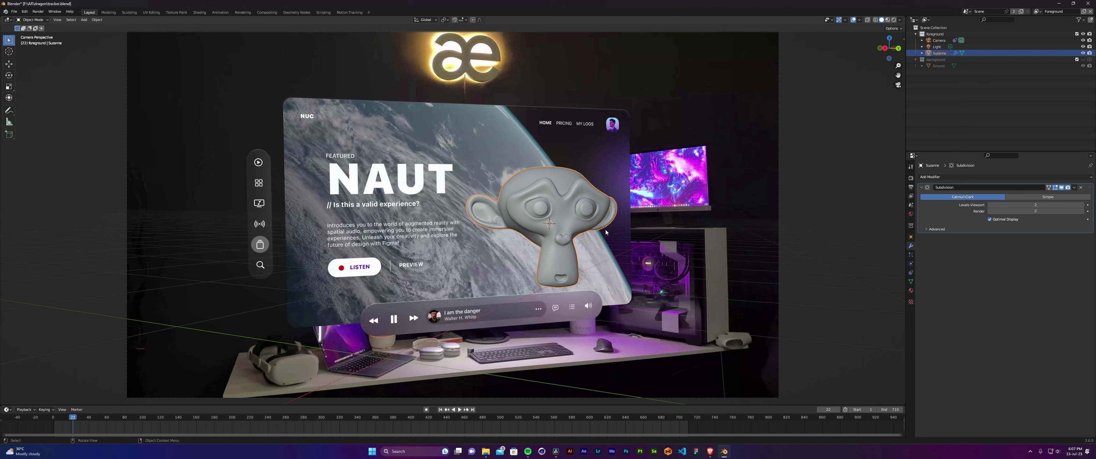
left_click_drag(605, 230, 628, 232)
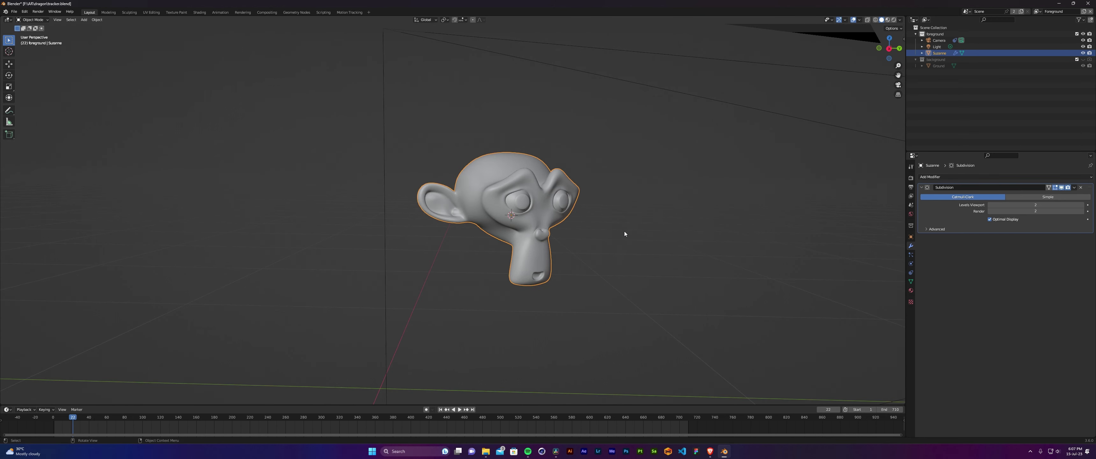
key("grave")
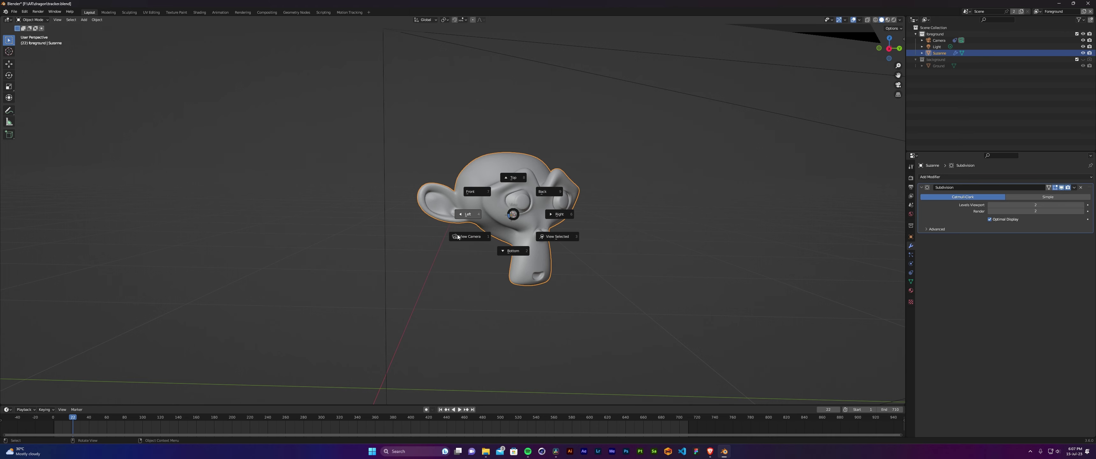
left_click(473, 242)
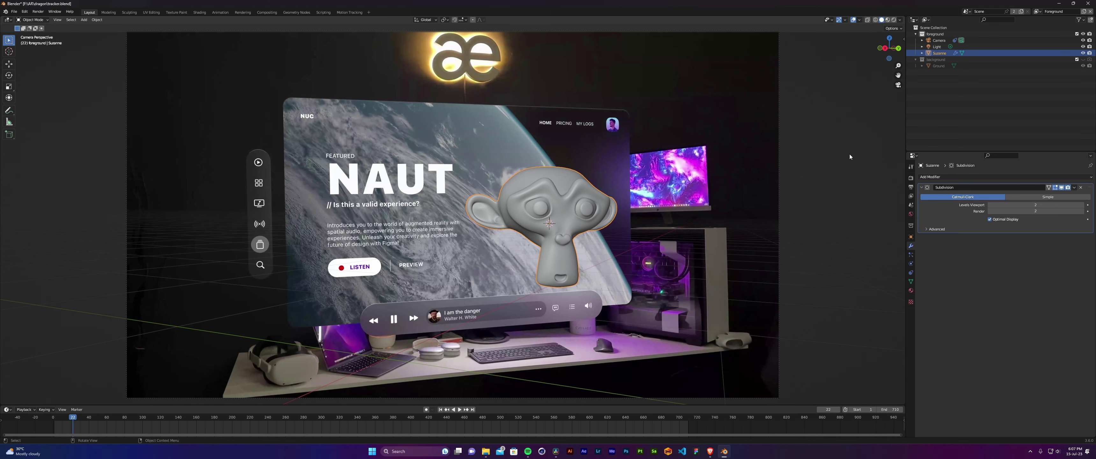
Hide the monkey and append the Dragon collection from the source Blender file.
left_click(1083, 53)
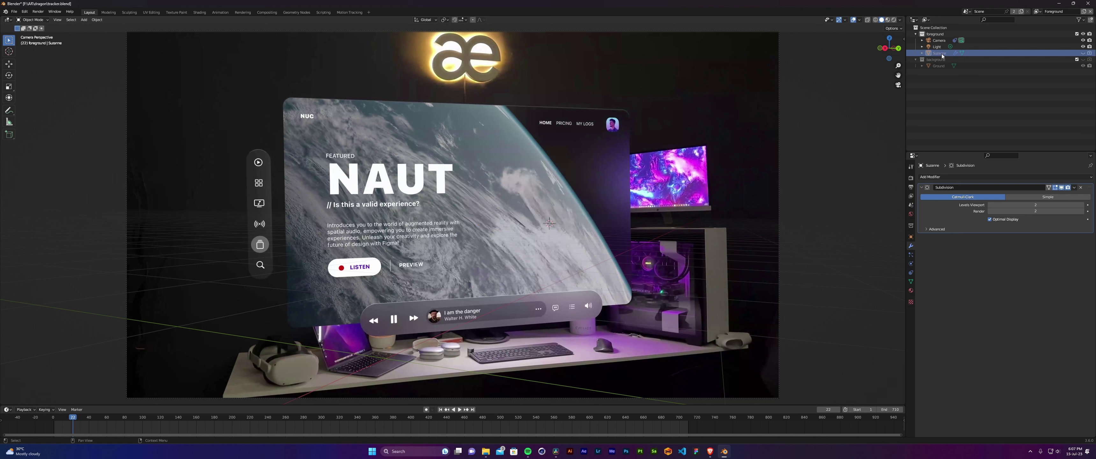
left_click(14, 12)
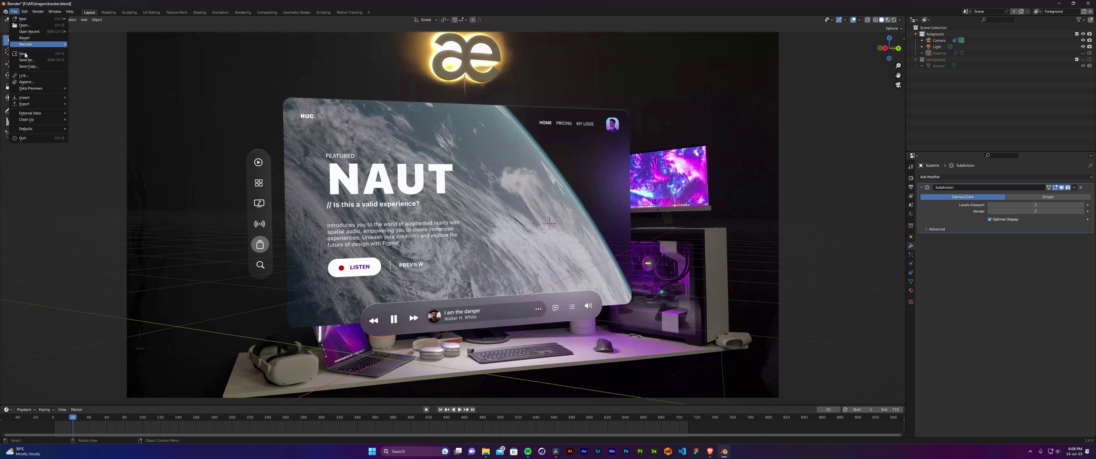
left_click(29, 79)
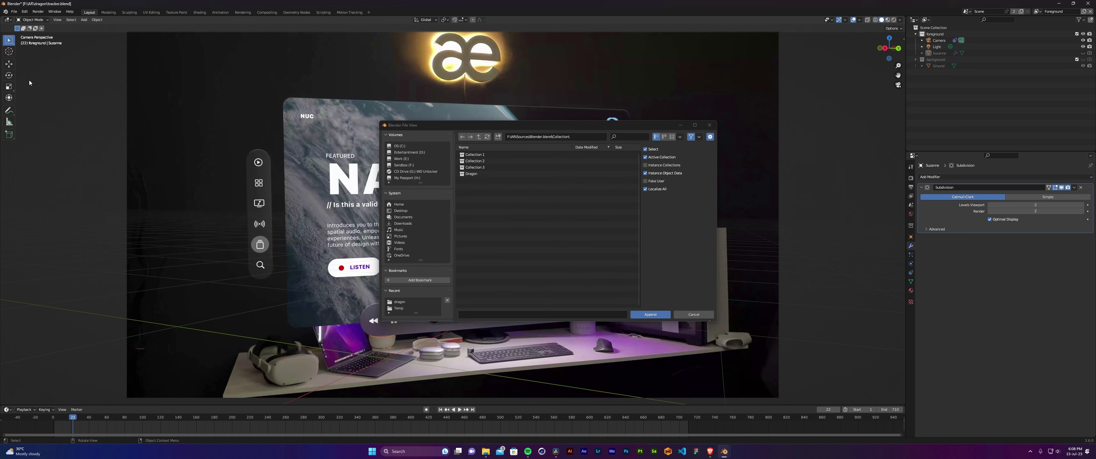
left_click(478, 137)
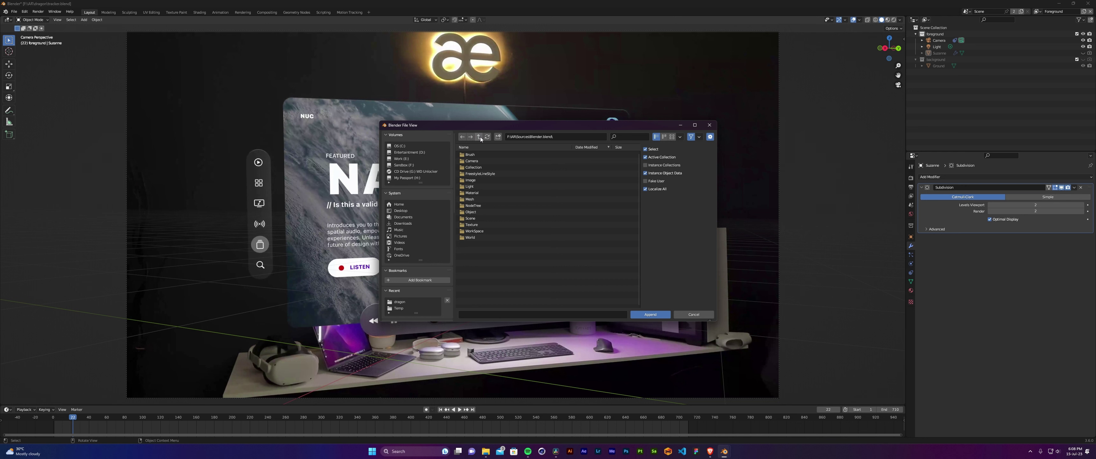
left_click(479, 137)
left_click(471, 156)
double_click(475, 155)
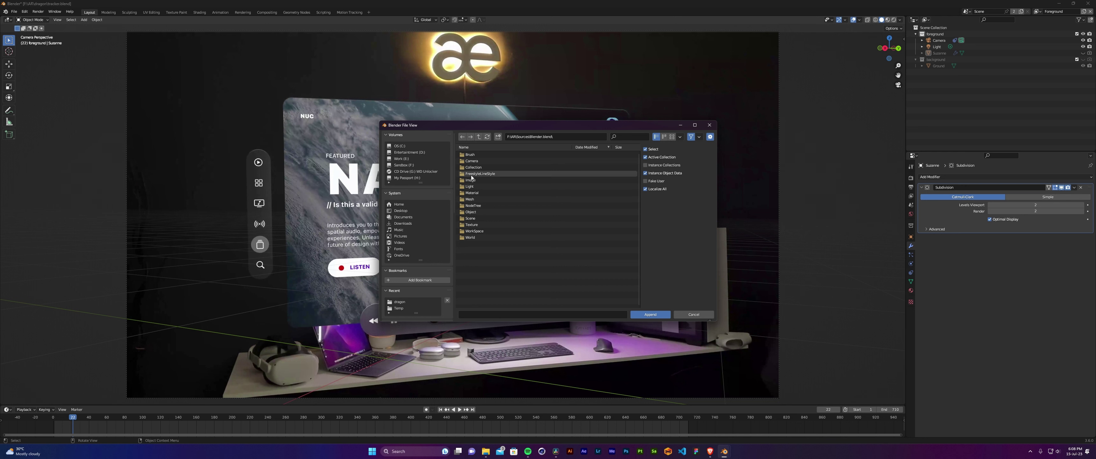
double_click(477, 167)
left_click(471, 174)
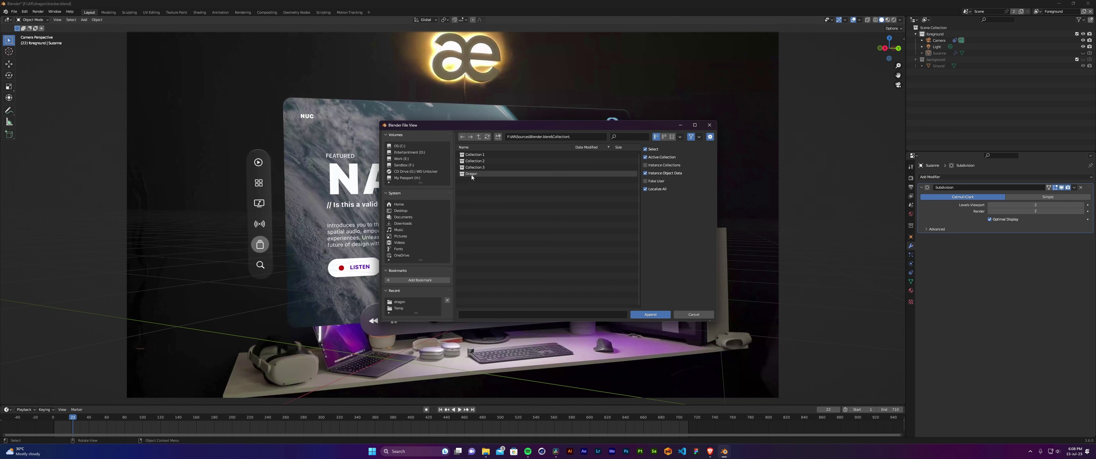
left_click(650, 315)
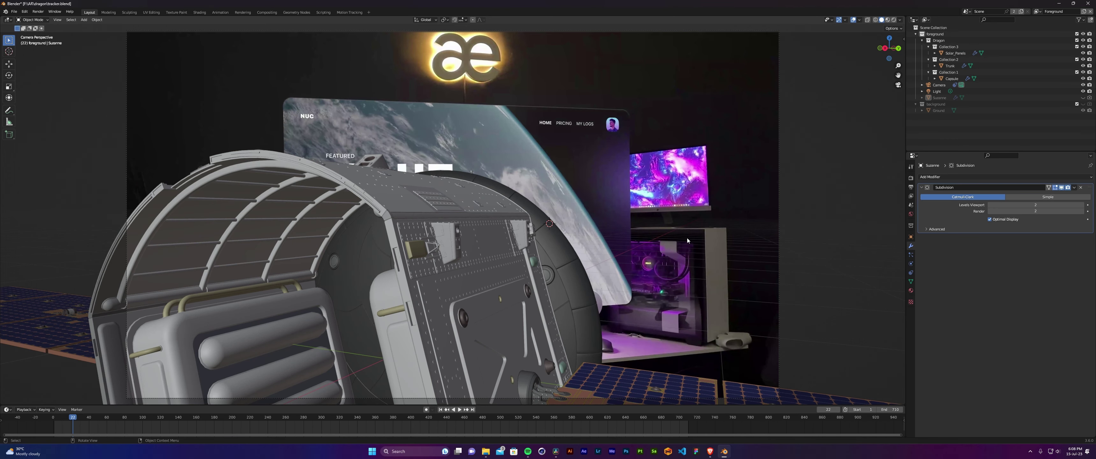
Select all objects in the Dragon collection and scale them down together to about 0.28.
scroll(692, 239, "down", 3)
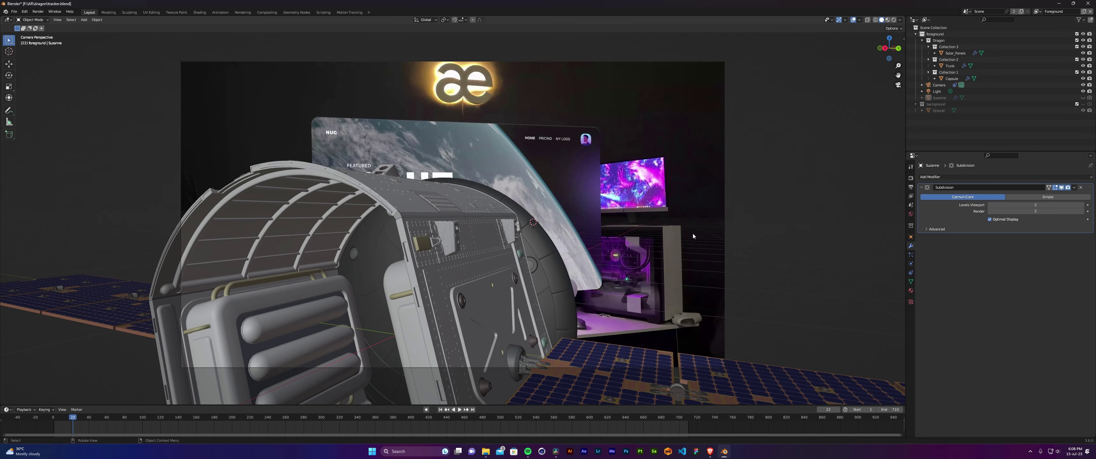
right_click(939, 41)
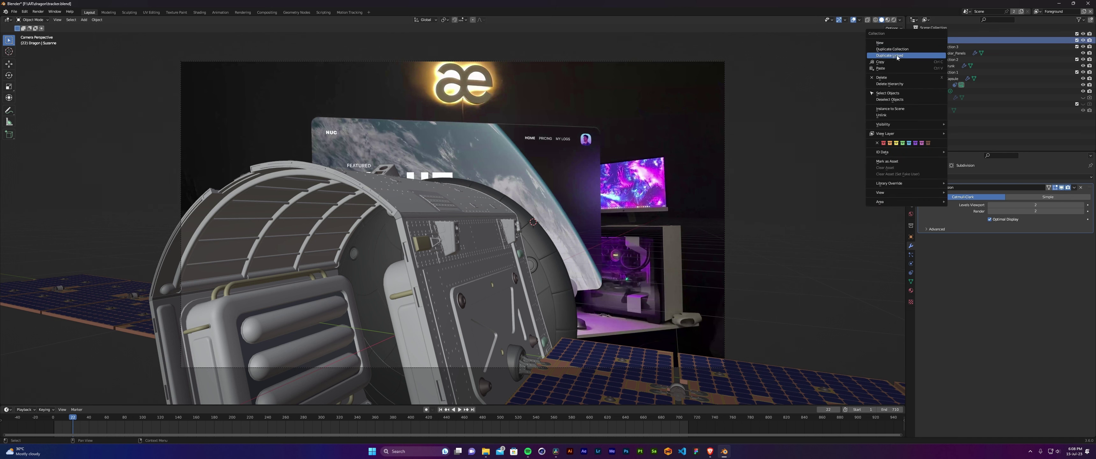
left_click(898, 93)
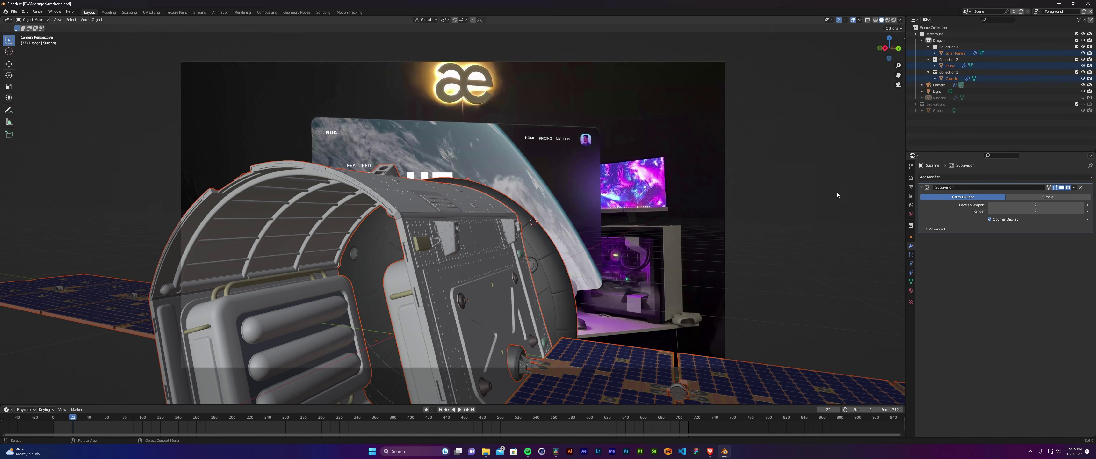
key("s")
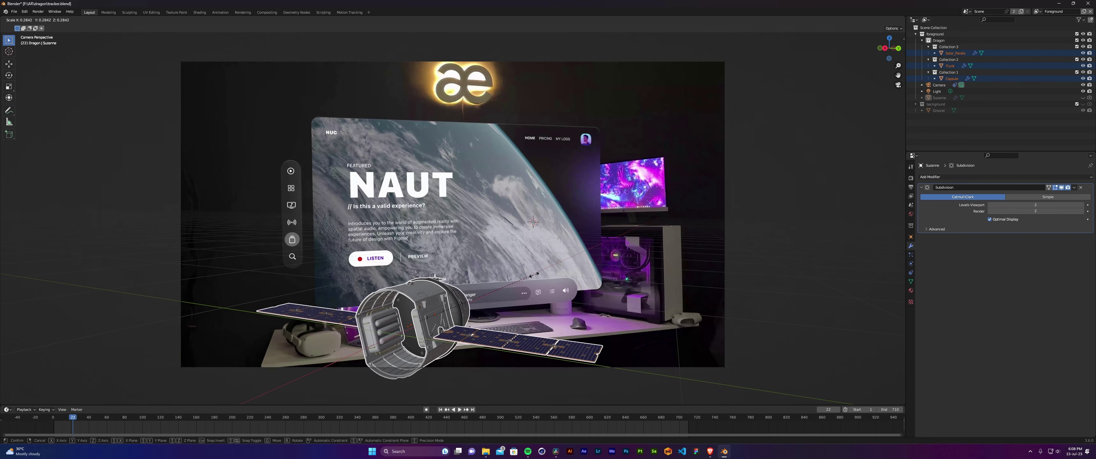
left_click(532, 276)
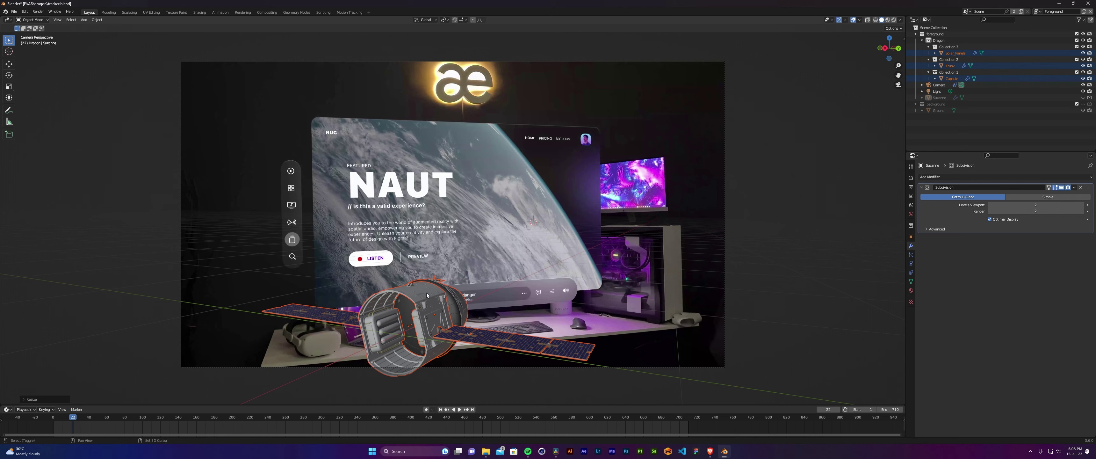
Make the trunk the active object and try a free rotation of the Dragon parts.
left_click(439, 295, "shift")
key("ctrl+z")
key("ctrl+z")
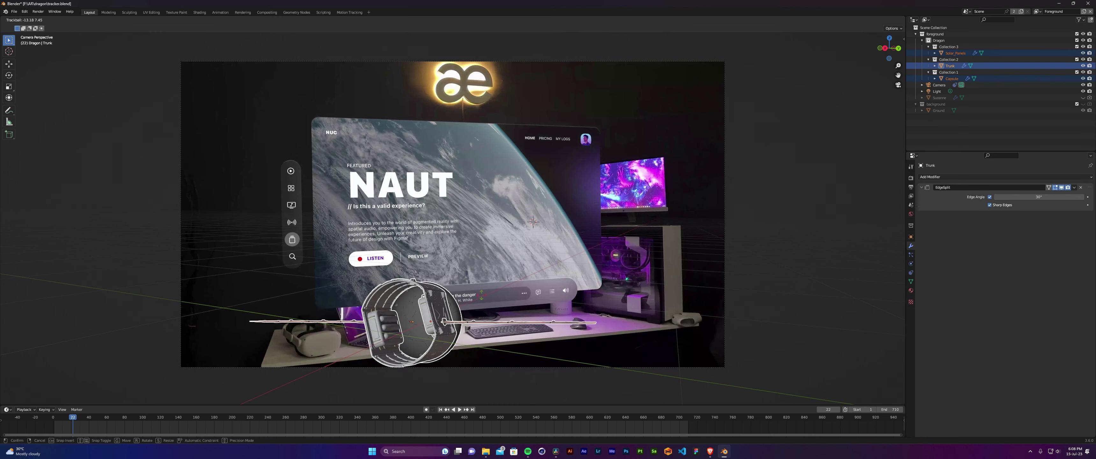
key("ctrl+shift+z")
key("ctrl+shift+z")
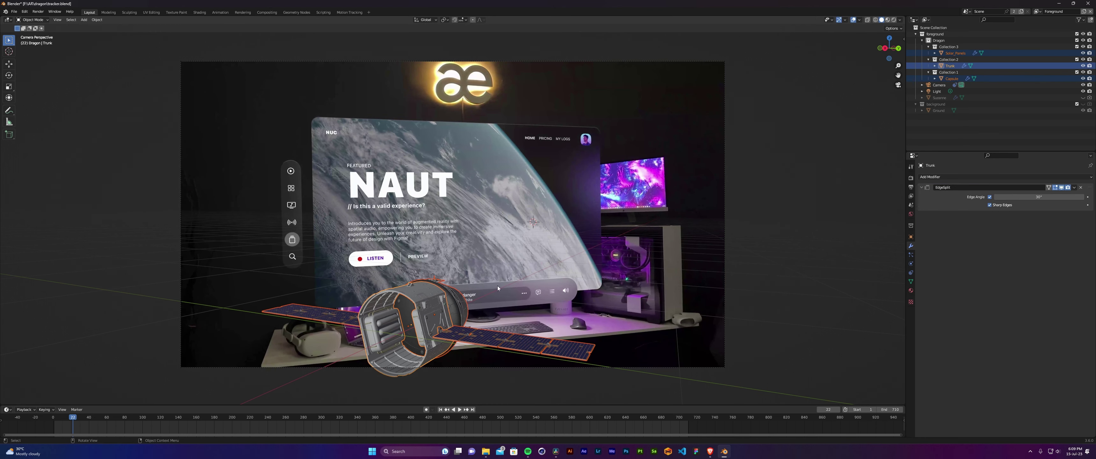
Make the capsule the active object and parent the trunk and solar panels to it as Object.
left_click(464, 312, "shift")
key("ctrl+z")
key("ctrl+z")
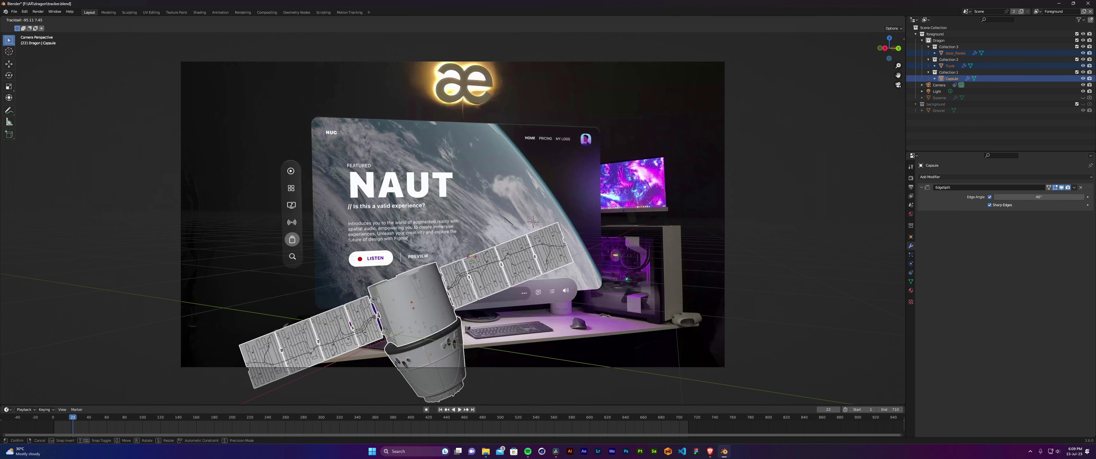
key("ctrl+shift+z")
key("ctrl+shift+z")
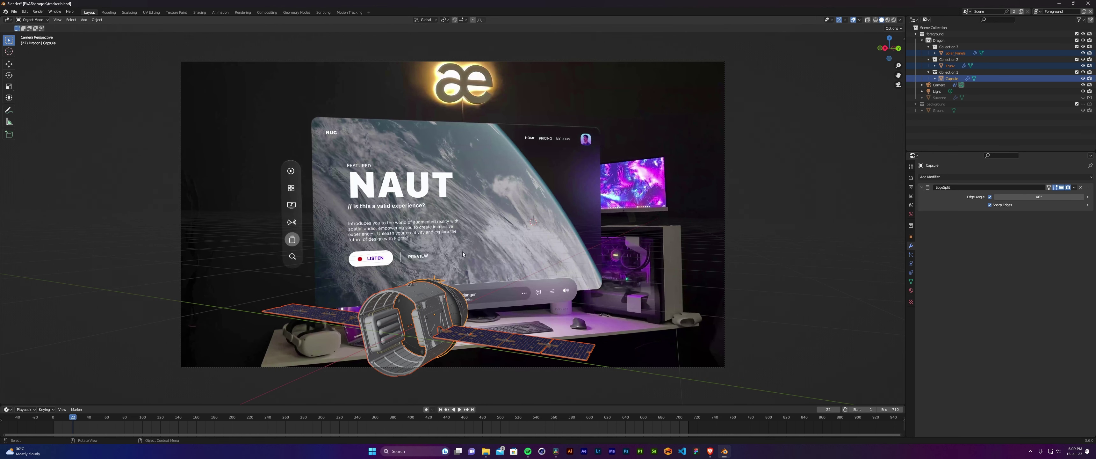
key("ctrl+p")
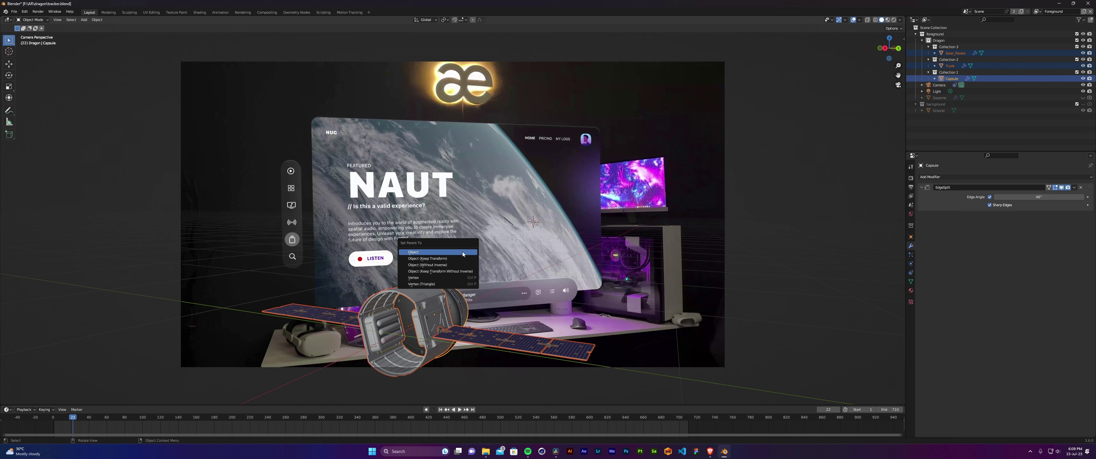
left_click(440, 252)
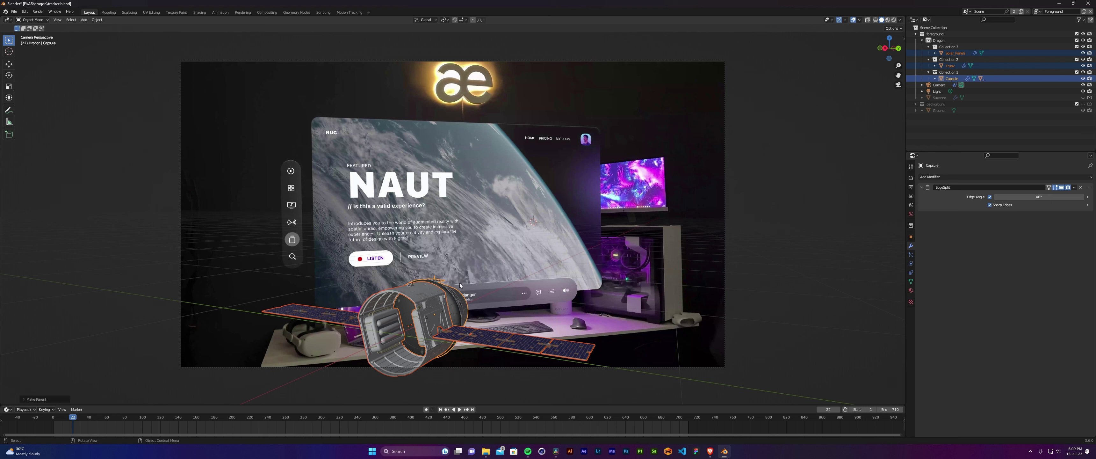
Select only the capsule and snap it to the 3D cursor in front of the glass interface.
left_click(464, 312)
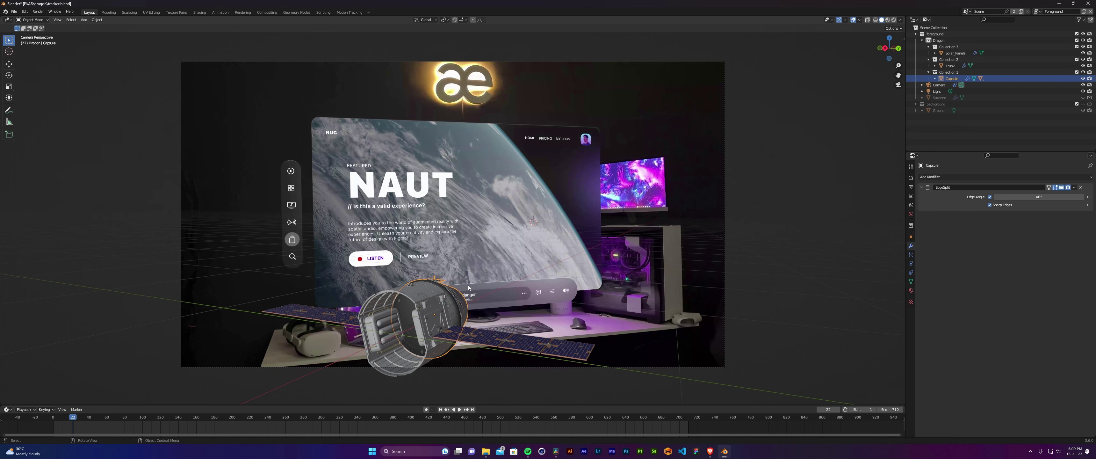
key("shift+s")
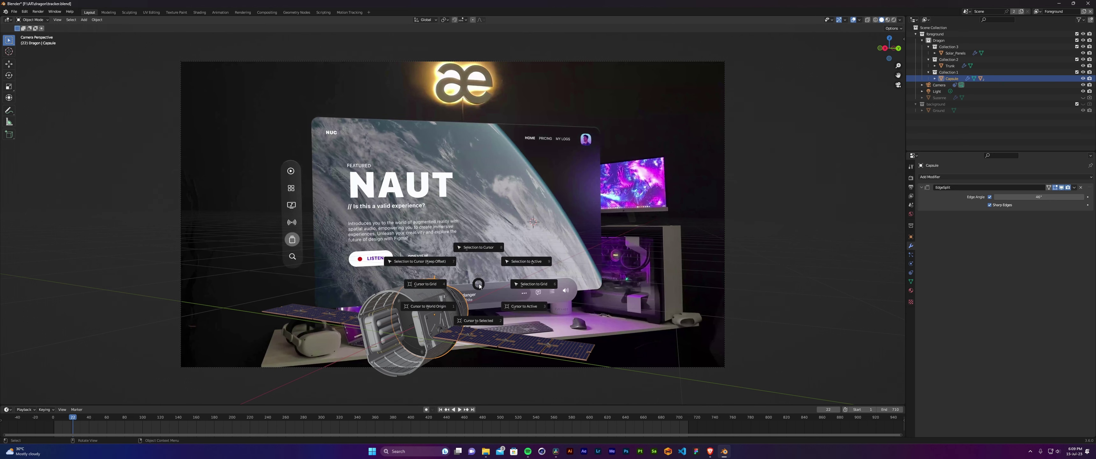
left_click(482, 253)
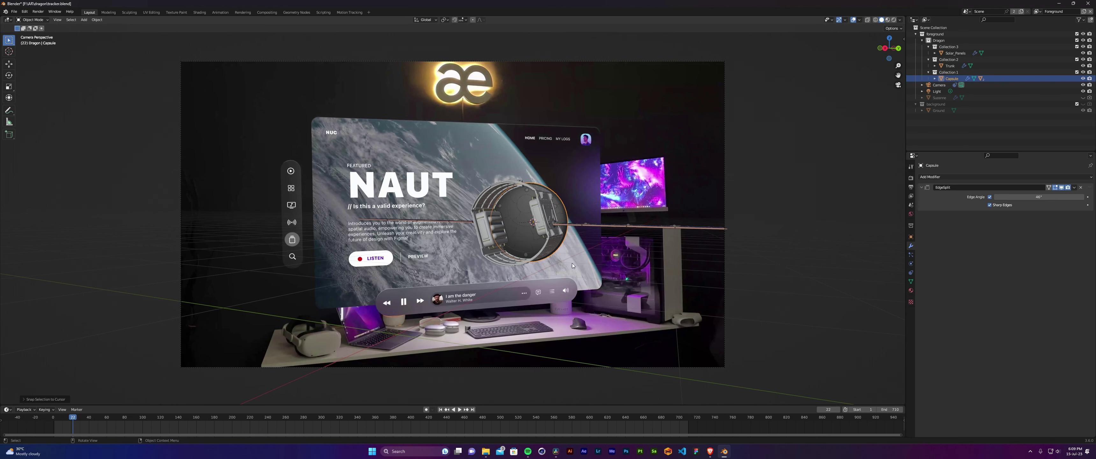
Freely rotate the spacecraft so the capsule's nose points down toward the camera with the solar panels diagonal, and adjust its scale.
key("r")
key("r")
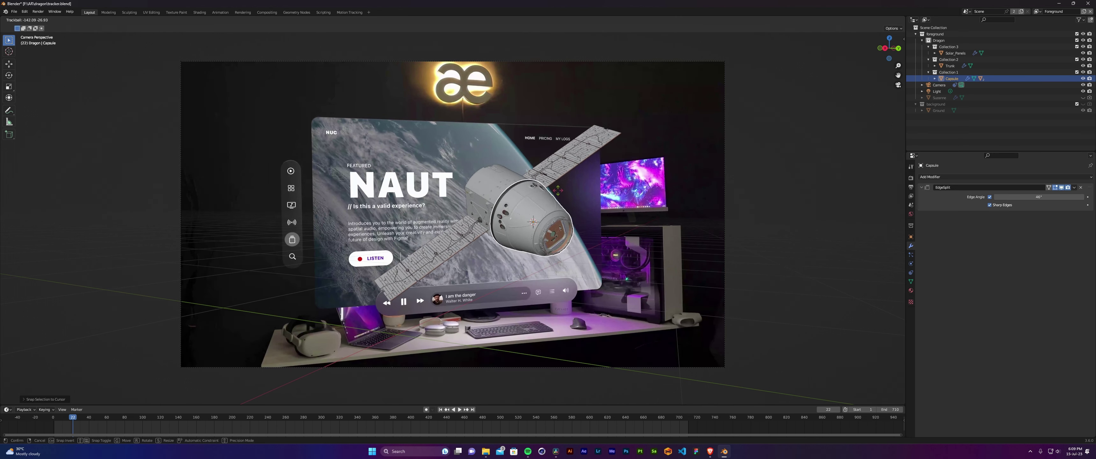
key("z")
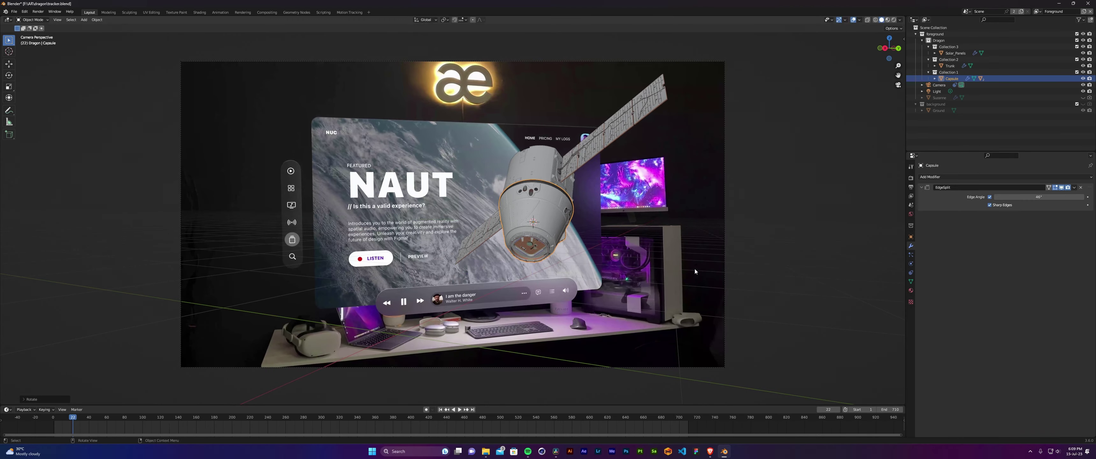
key("r")
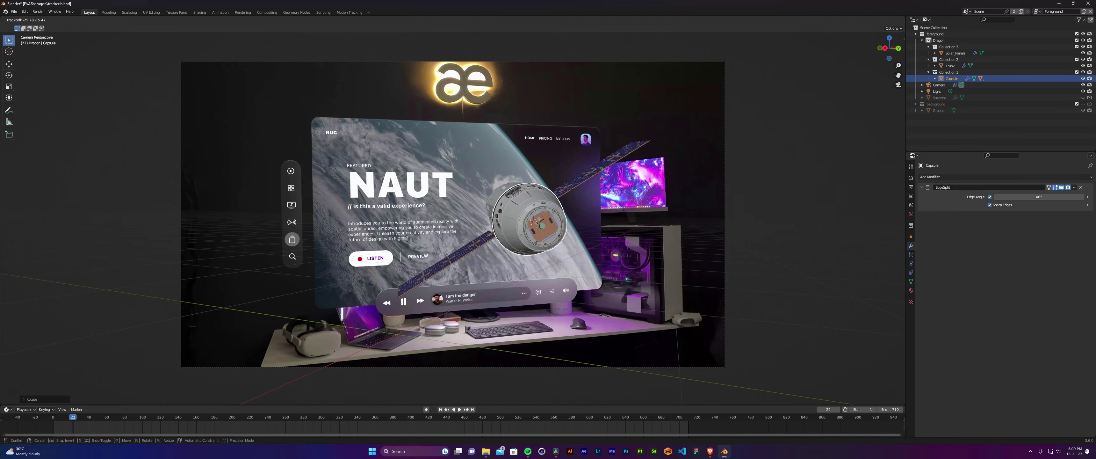
key("s")
key("Return")
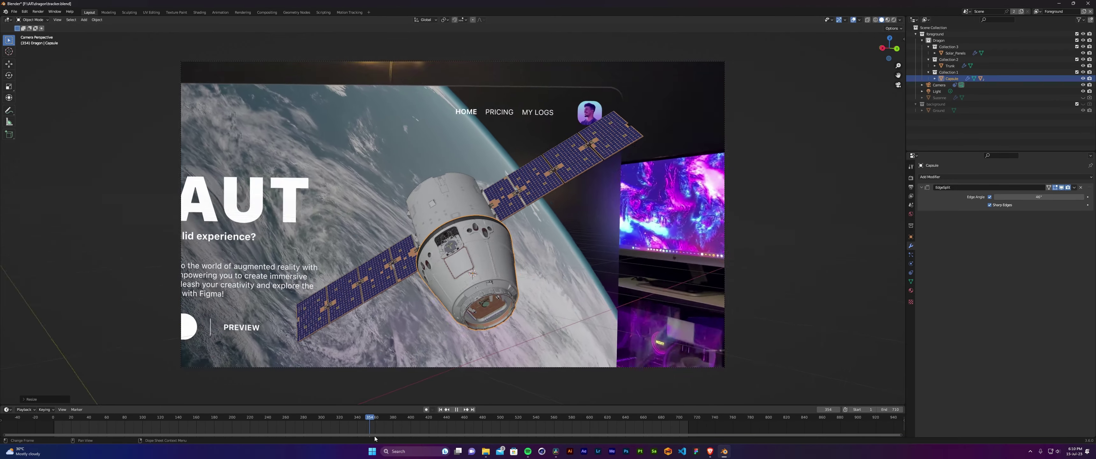
Stop the playback and scale the spacecraft down so it clears the profile picture on the interface.
key("Escape")
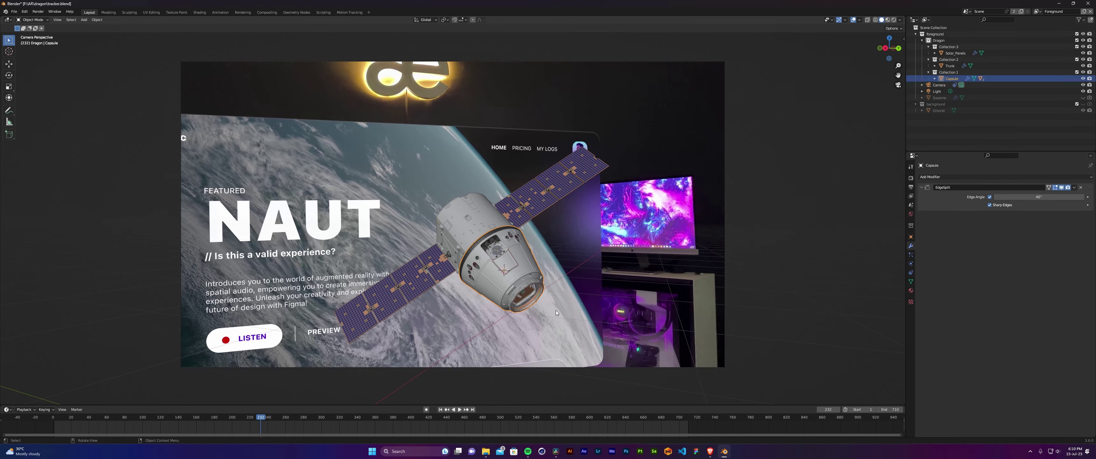
key("s")
left_click(530, 310)
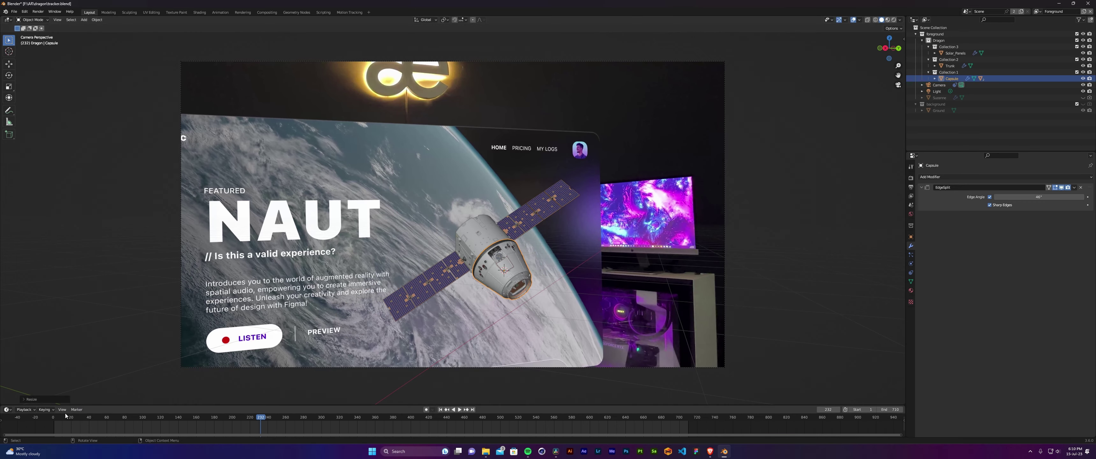
Play the animation from the start to check the spacecraft's placement, stop playback and save the file.
left_click(58, 421)
key("space")
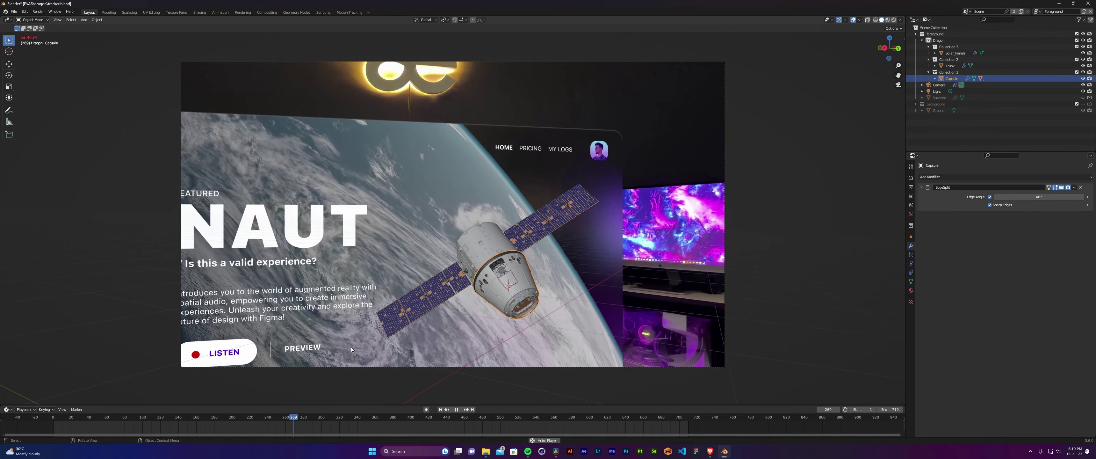
key("space")
key("ctrl+s")
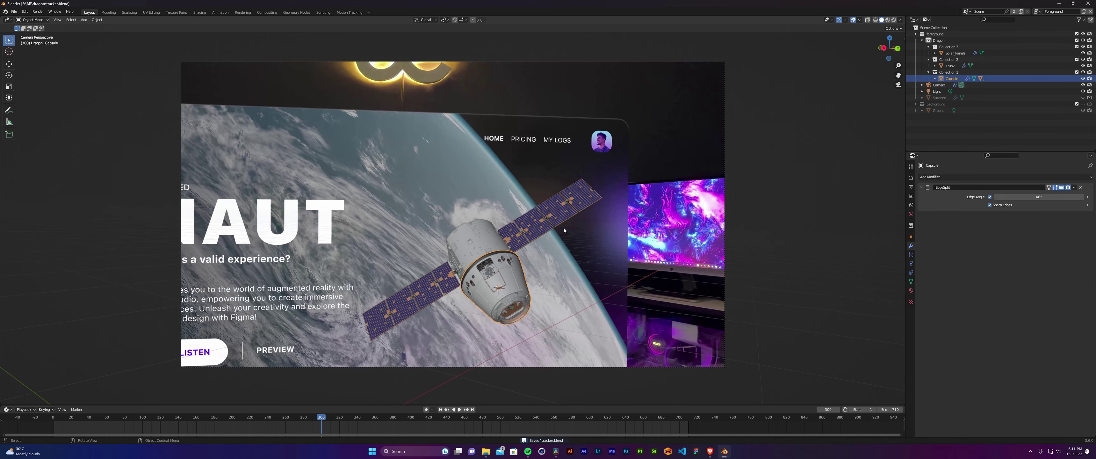
Switch the viewport to rendered shading and enable a transparent film background for the render.
key("z")
left_click(572, 190)
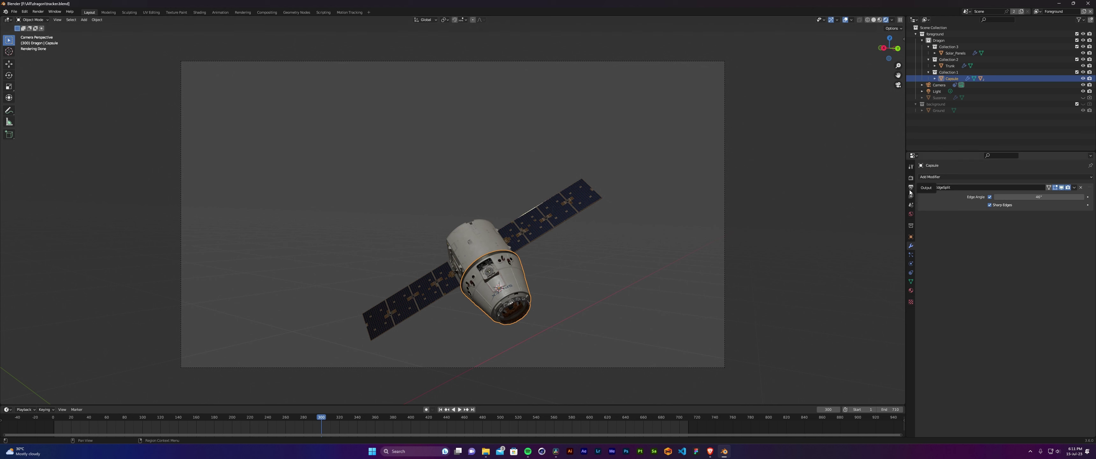
left_click(911, 177)
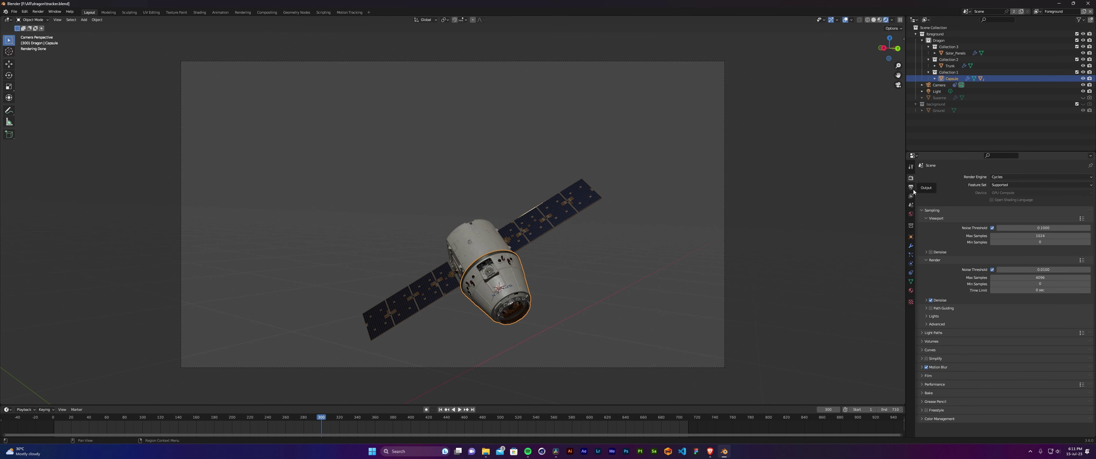
left_click(921, 376)
scroll(931, 383, "down", 3)
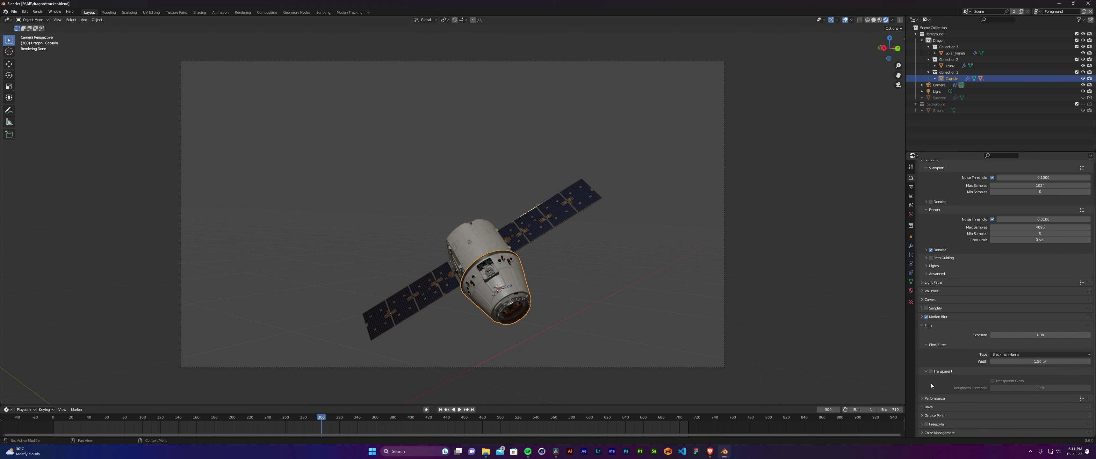
left_click(931, 371)
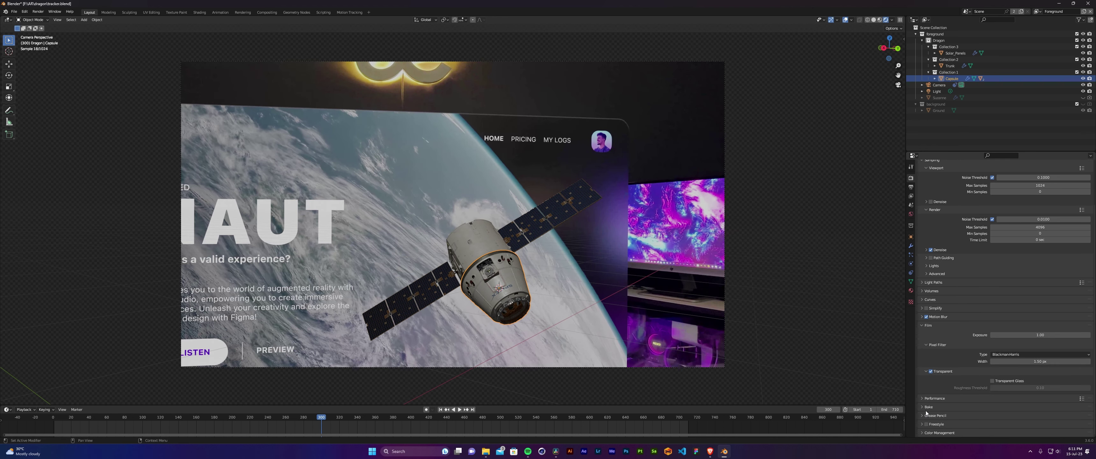
Set the colour management look to Medium High Contrast, keeping the Filmic view transform.
left_click(922, 432)
scroll(922, 432, "down", 2)
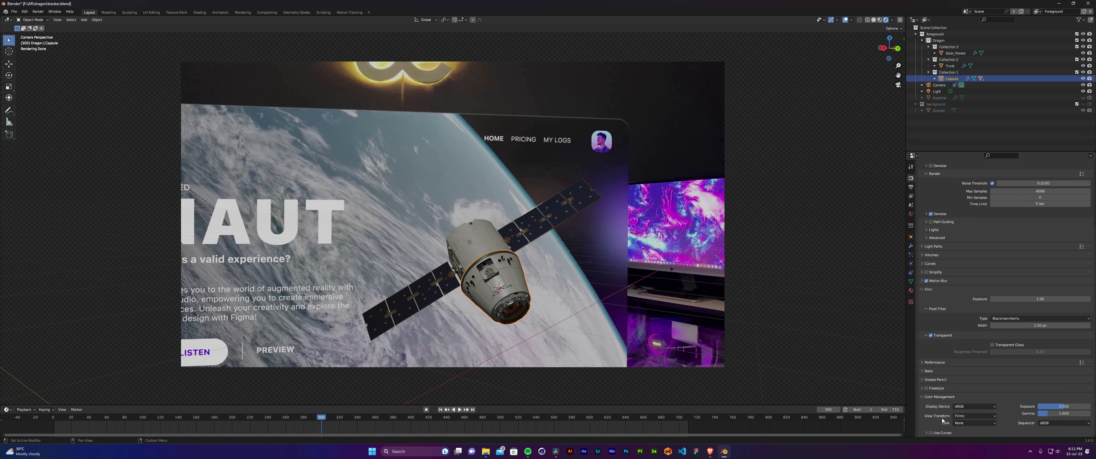
left_click(969, 417)
left_click(969, 423)
left_click(972, 394)
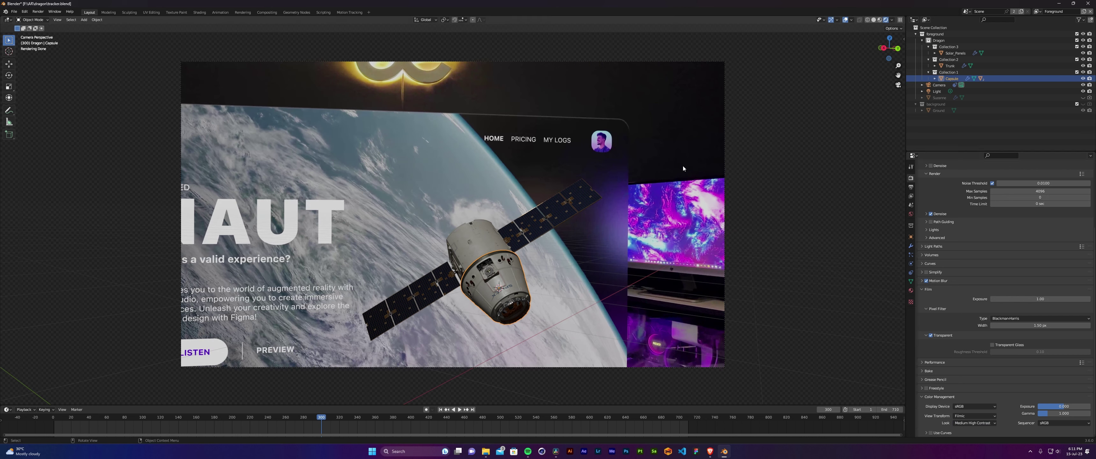
Delete the scene's existing light and add a point light at the spacecraft's position.
left_click(940, 91)
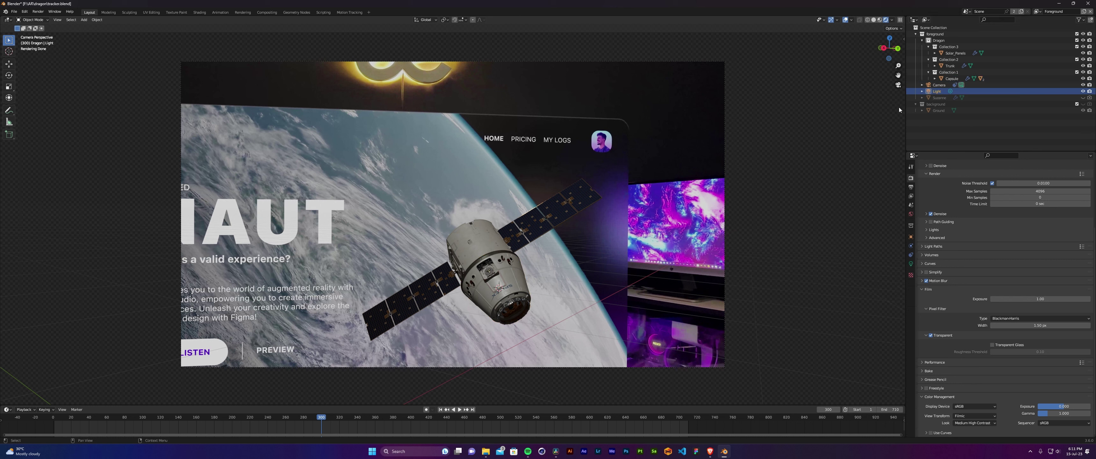
key("x")
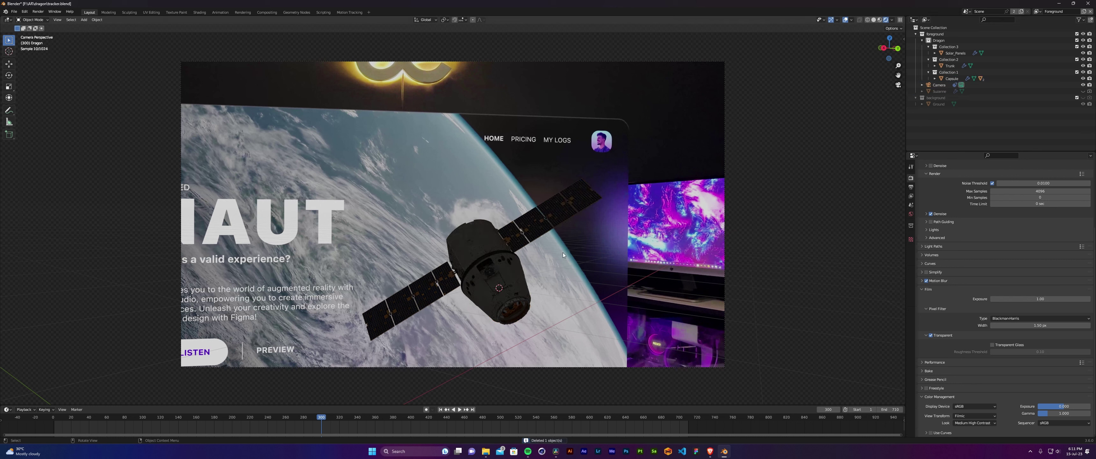
key("shift+a")
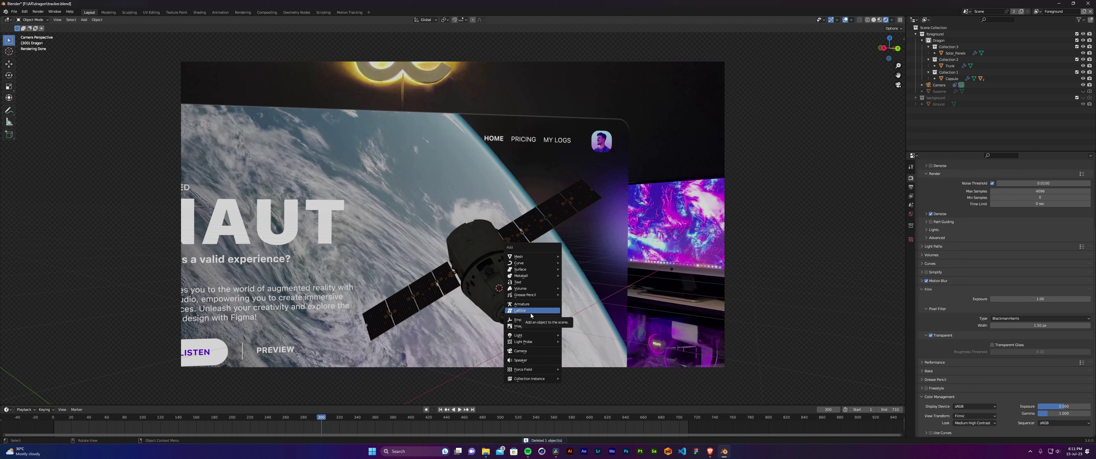
mouse_move(535, 336)
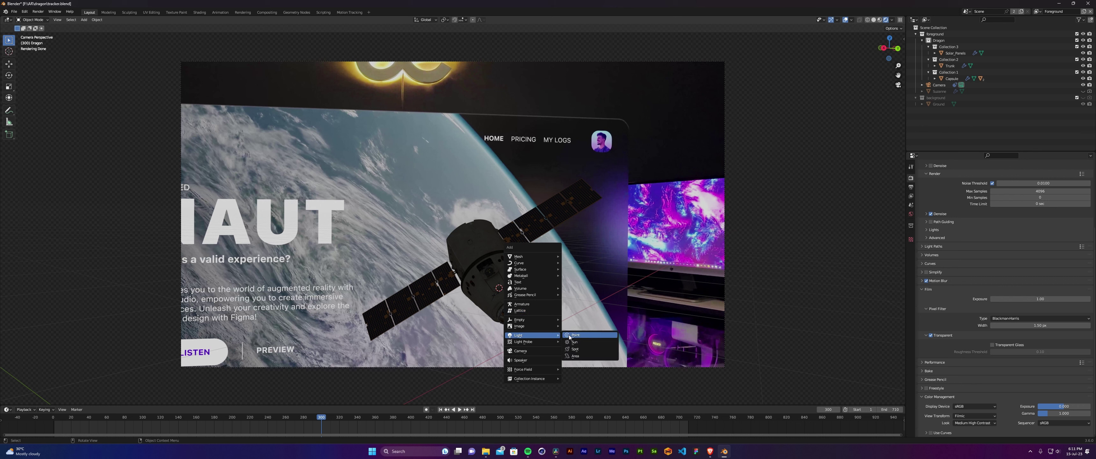
left_click(570, 336)
Raise the point light above the spacecraft along Z and shift it sideways along X.
key("g")
key("z")
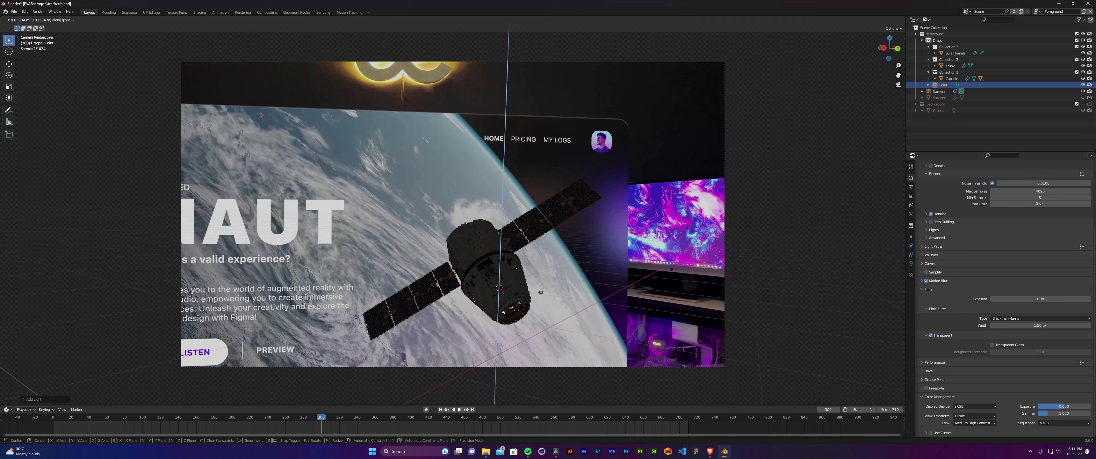
key("Return")
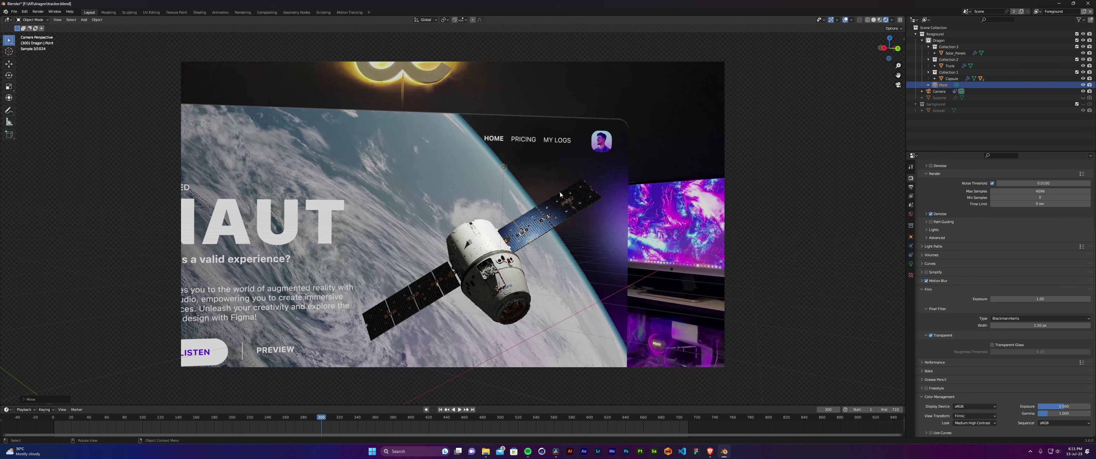
key("g")
key("x")
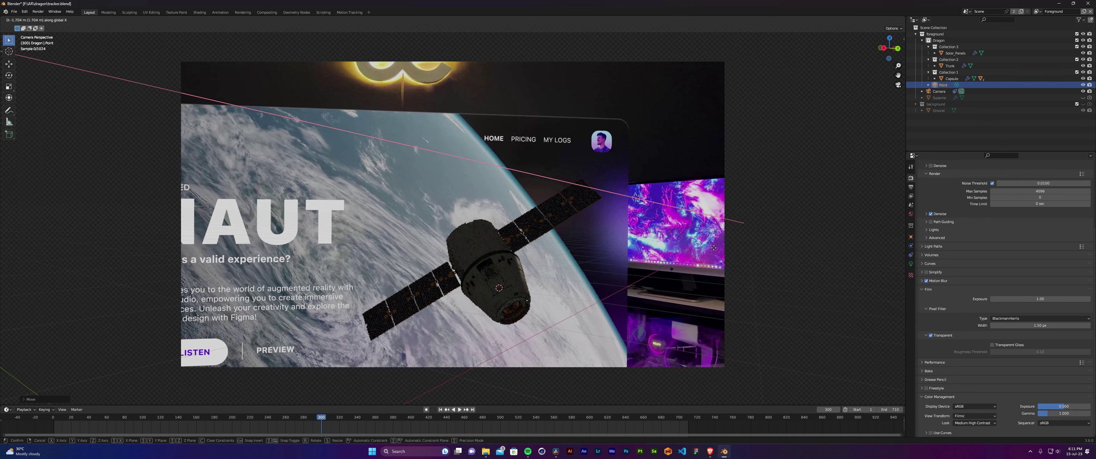
key("Return")
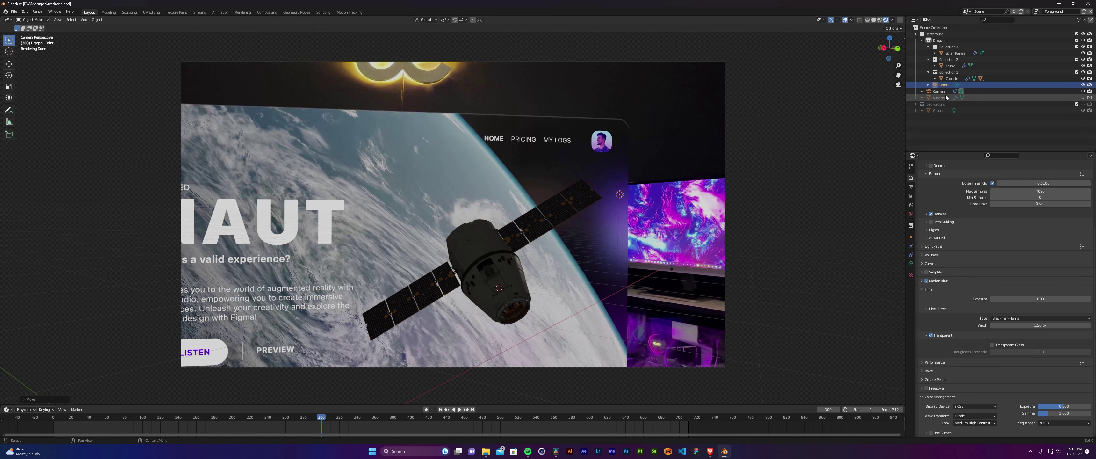
Split off a second 3D viewport beside the rendered one and show the scene there from the top.
left_click_drag(901, 19, 537, 106)
key("grave")
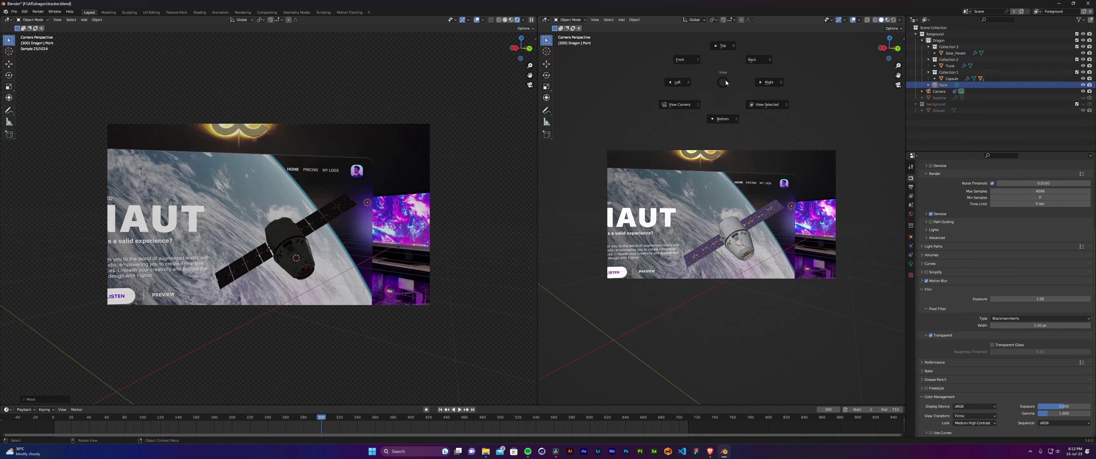
left_click(736, 57)
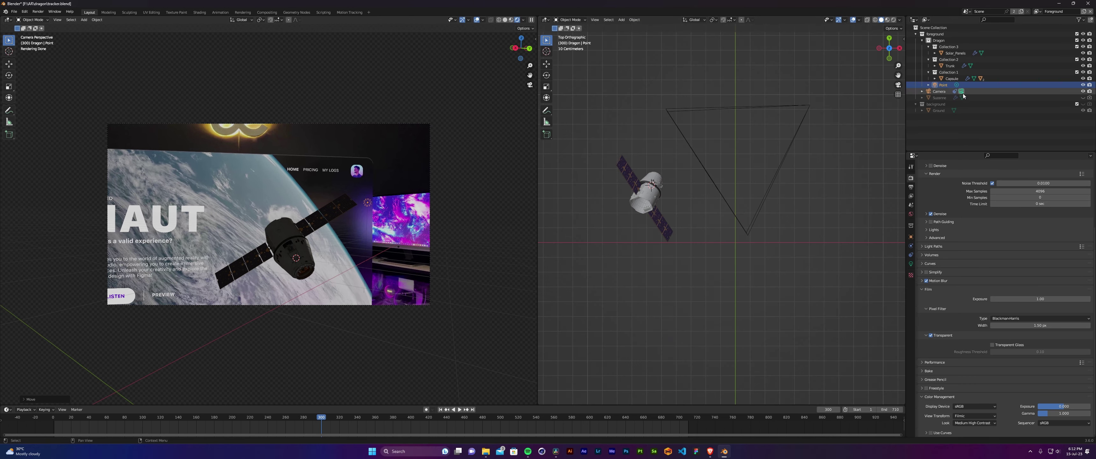
Move the point light in the top view to just beside the spacecraft, near the far edge of the camera frustum.
key("g")
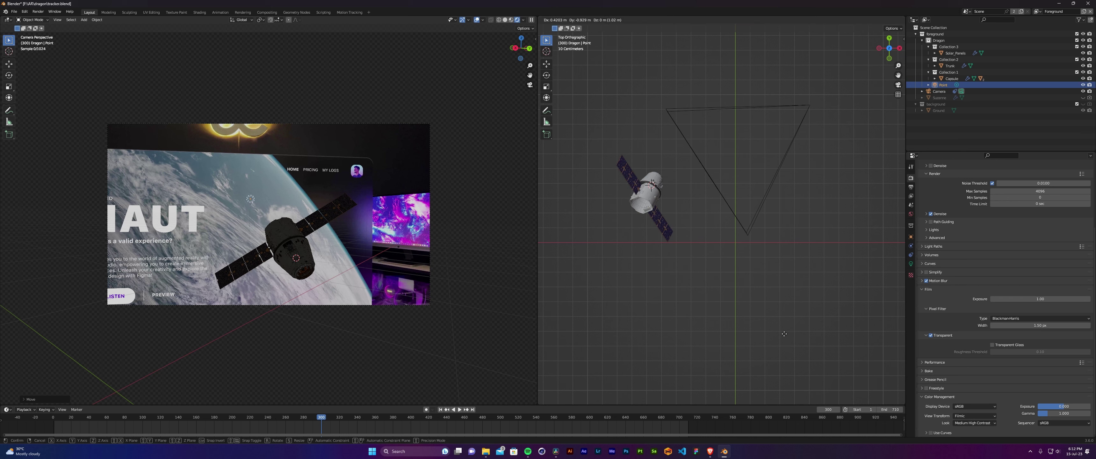
left_click(755, 280)
scroll(737, 268, "down", 3)
scroll(736, 267, "up", 1)
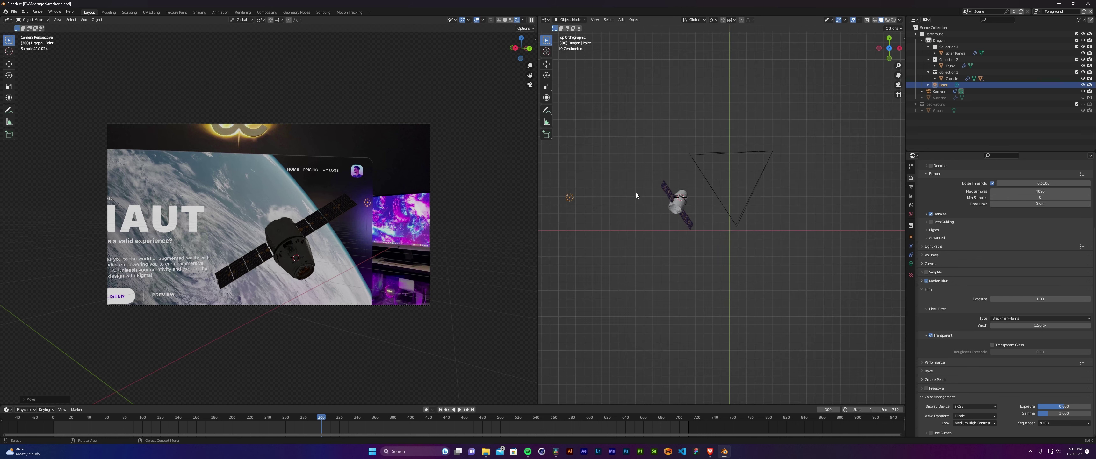
key("g")
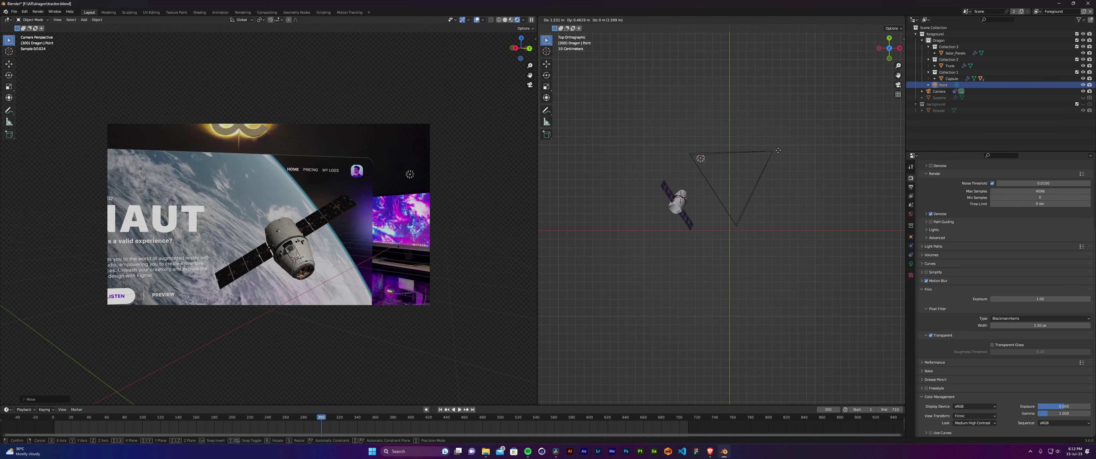
left_click(778, 157)
Adjust the point light's position near the spacecraft in the front view and return to the top view.
key("grave")
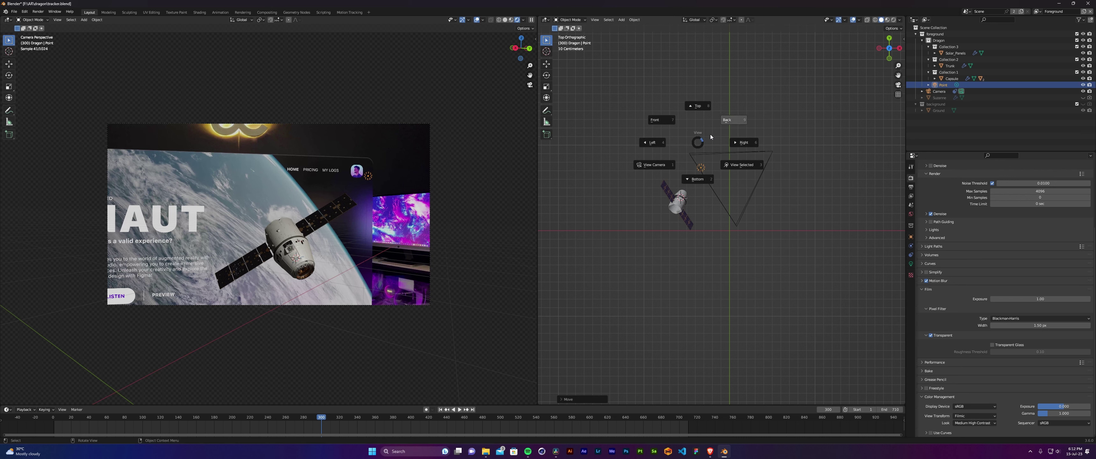
left_click(686, 134)
key("g")
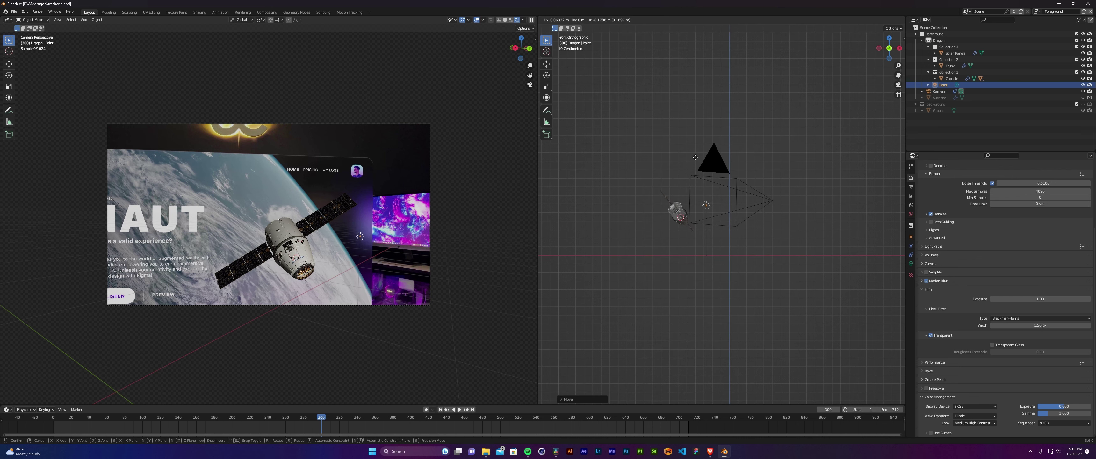
left_click(675, 152)
key("grave")
left_click(681, 120)
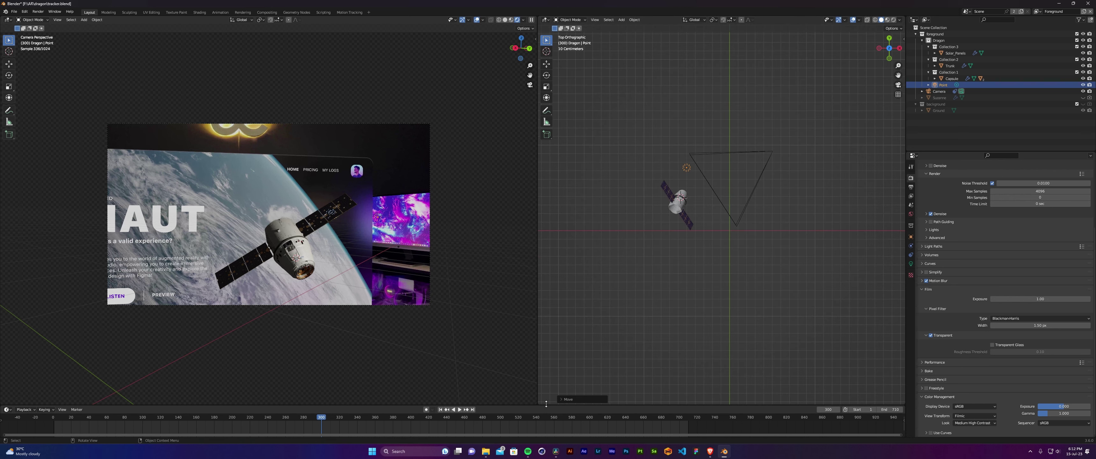
Split the second viewport into two stacked ones, showing the scene from the top above and from the front below.
left_click_drag(547, 400, 596, 215)
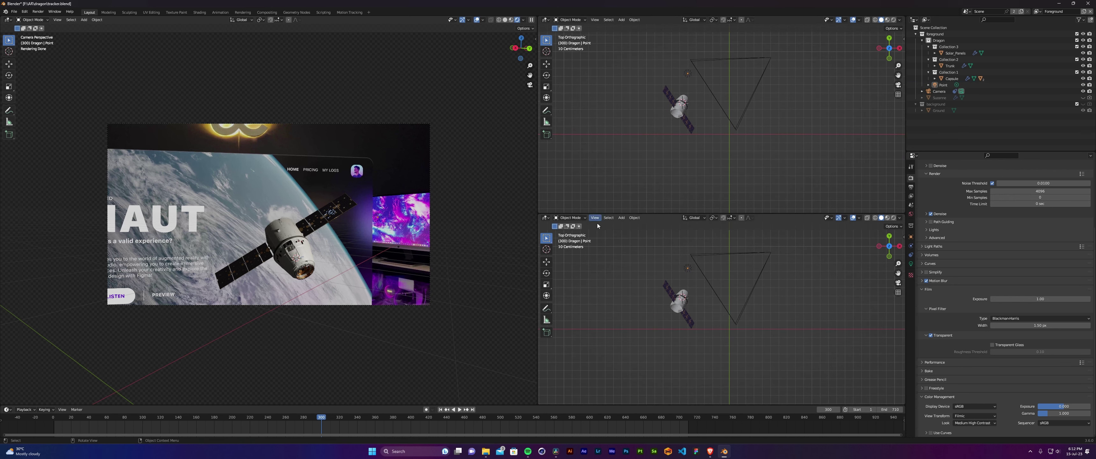
key("grave")
left_click(700, 289)
key("grave")
left_click(740, 85)
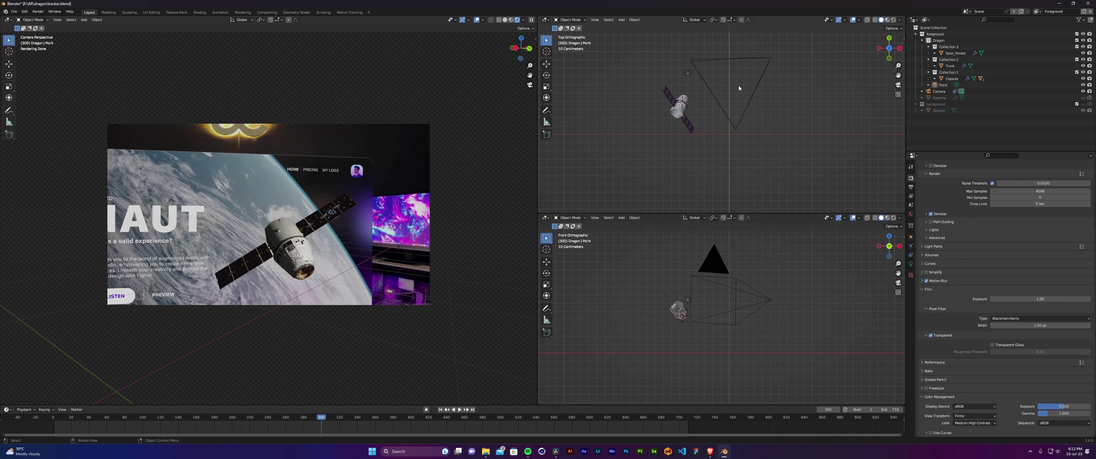
scroll(691, 93, "up", 3)
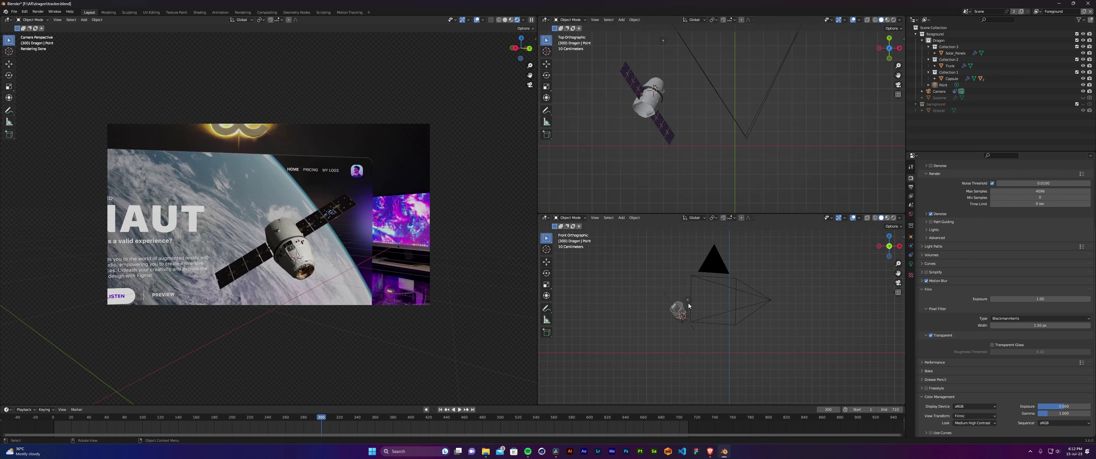
Select the point light and refine its position near the spacecraft using the front and top views.
right_click(702, 296)
left_click(686, 303)
left_click(690, 299)
key("g")
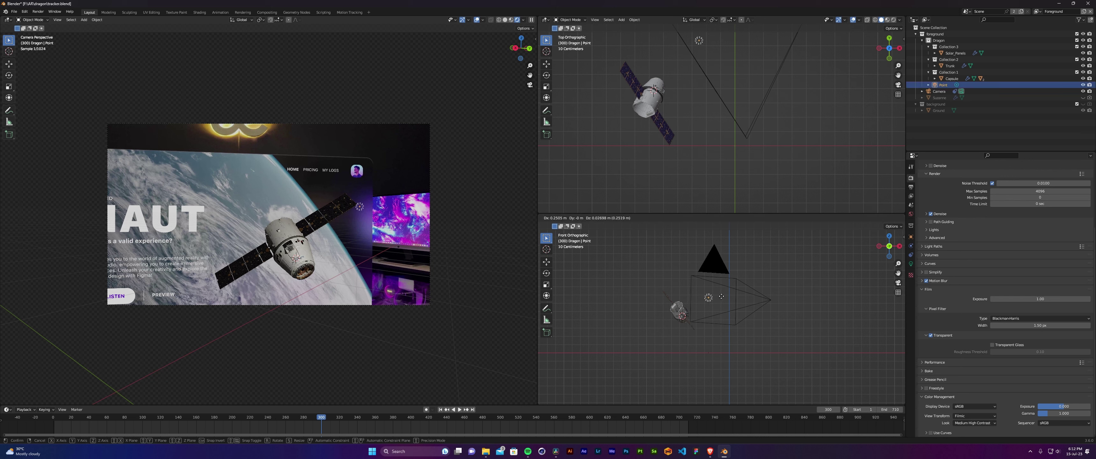
left_click(716, 297)
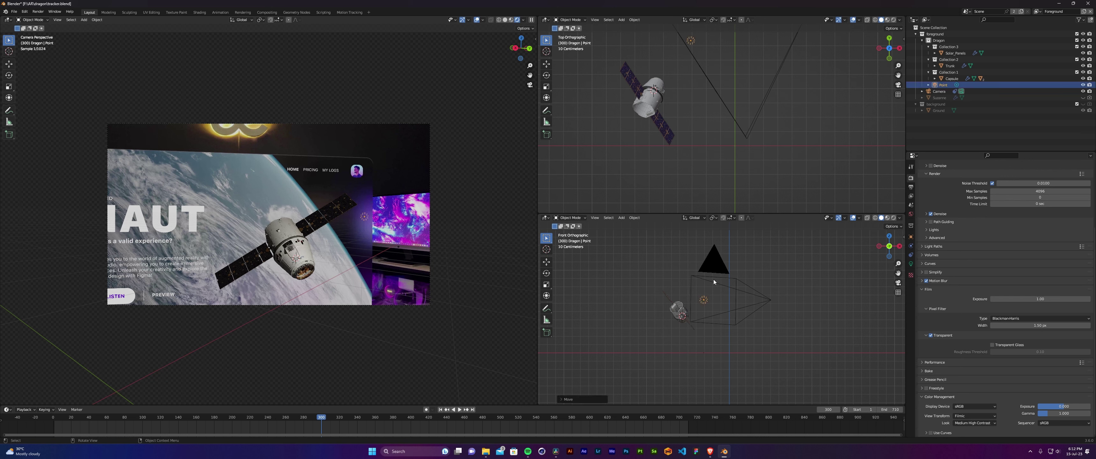
key("g")
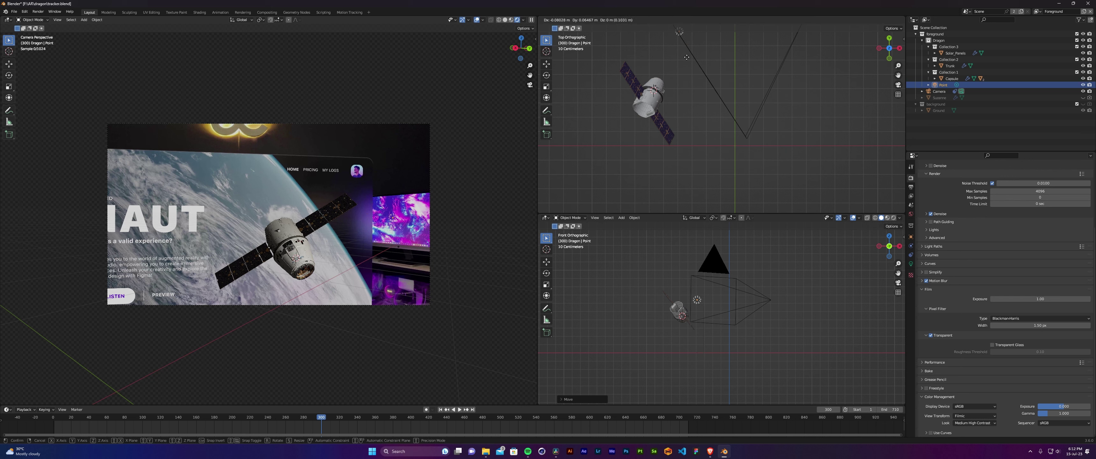
left_click(684, 52)
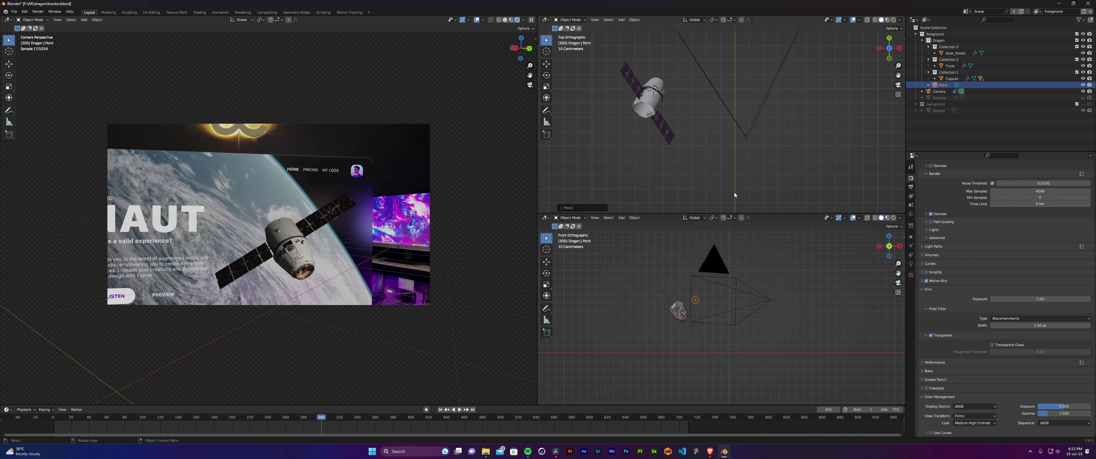
Open the point light's settings and set its power to 100 W.
left_click(911, 264)
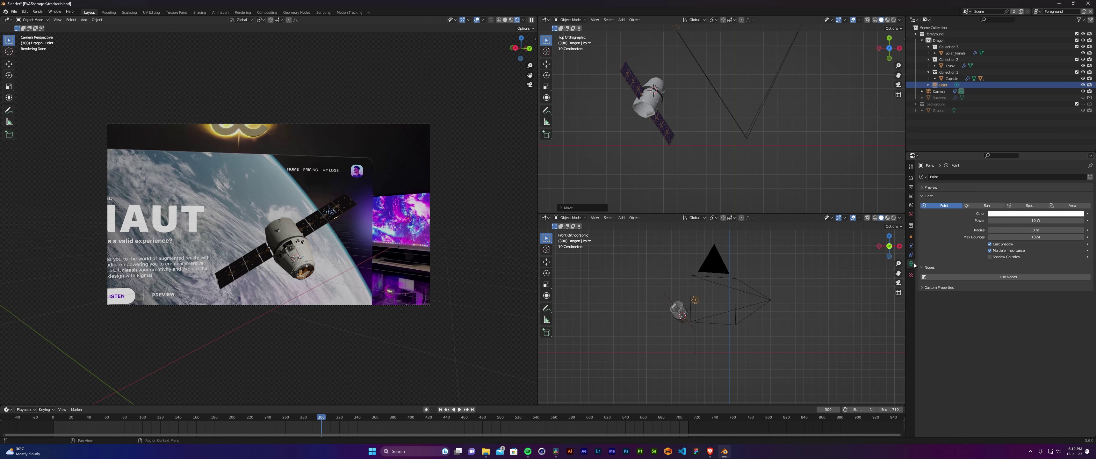
left_click(1023, 220)
type("100")
key("Return")
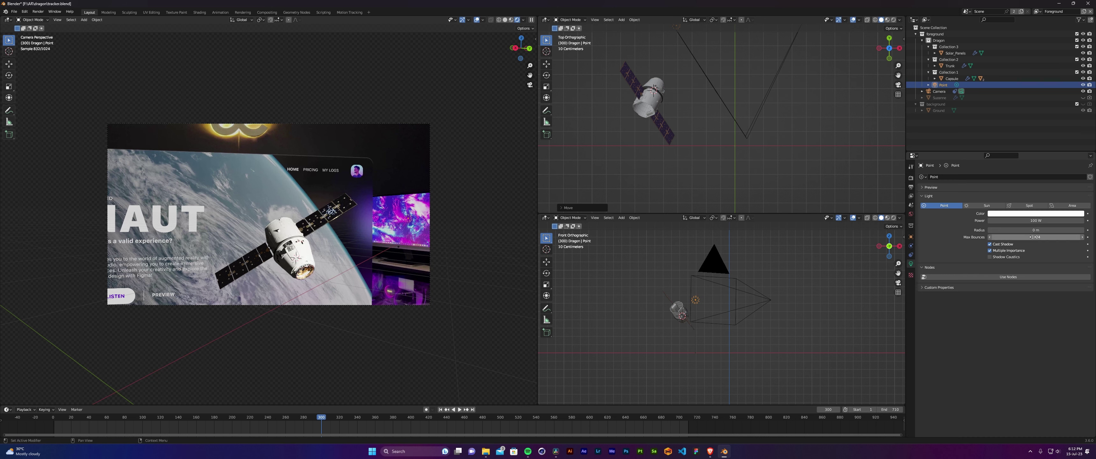
Increase the point light's radius to 0.25 m and reduce its power to 50 W.
mouse_move(1033, 233)
left_mouse_down()
mouse_move(1048, 233)
mouse_move(1037, 233)
left_mouse_up()
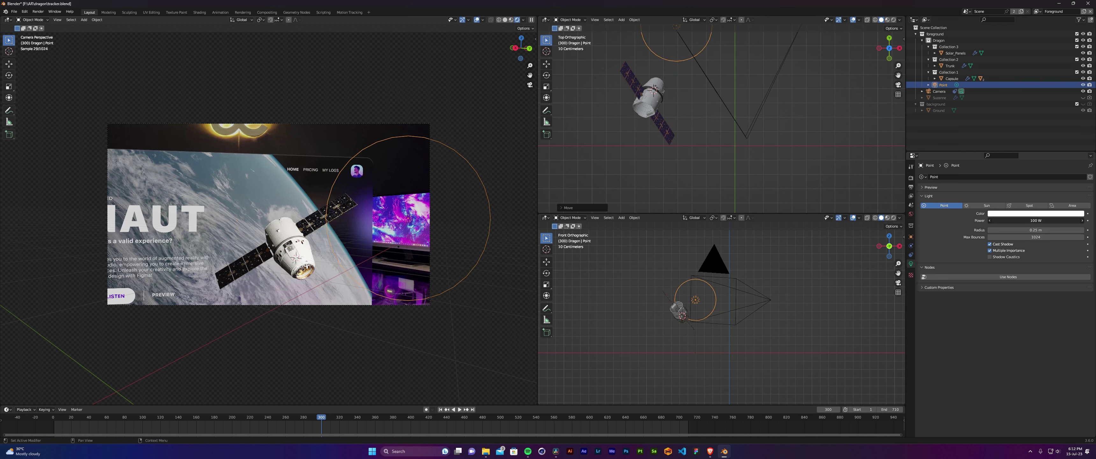
left_click(1038, 218)
type("50")
key("Return")
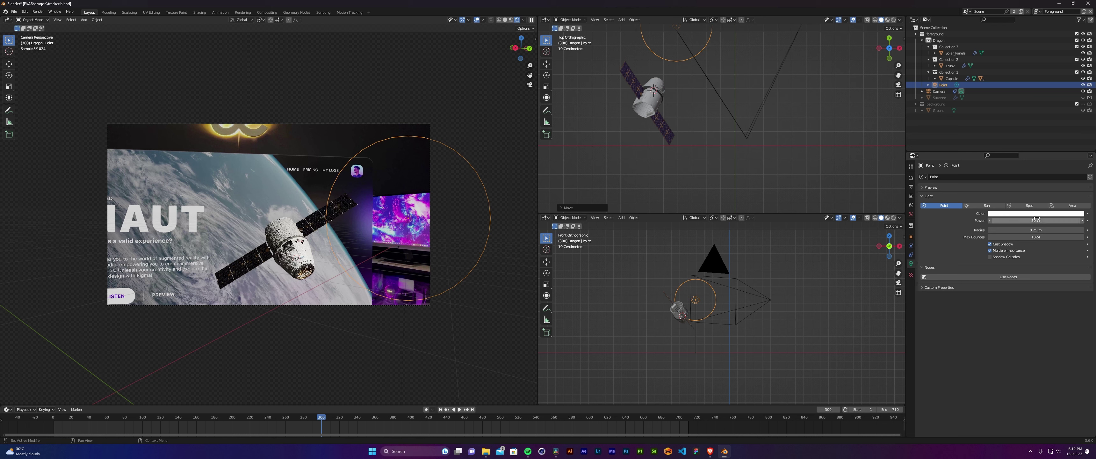
Sample a magenta light colour from the purple monitor footage and refine the hue and saturation on the colour wheel.
left_click(1002, 213)
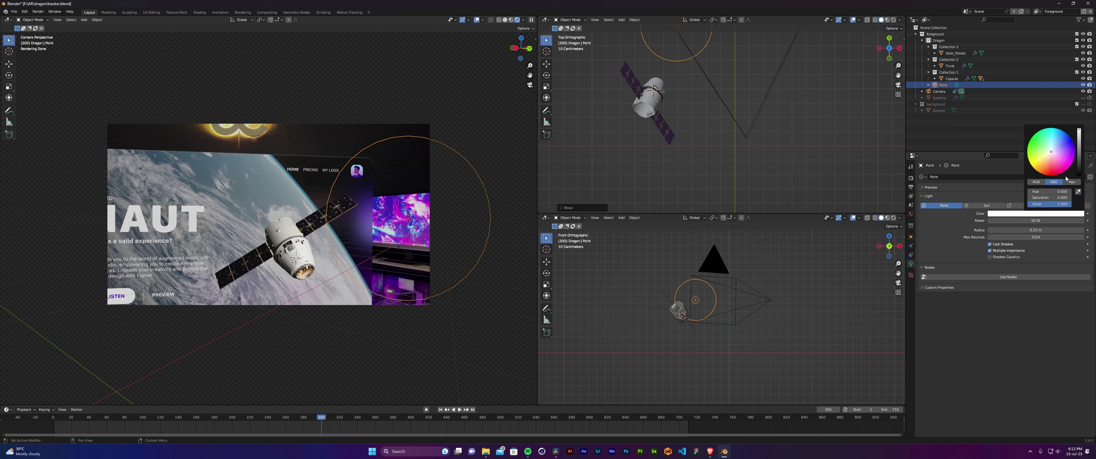
left_click(1078, 190)
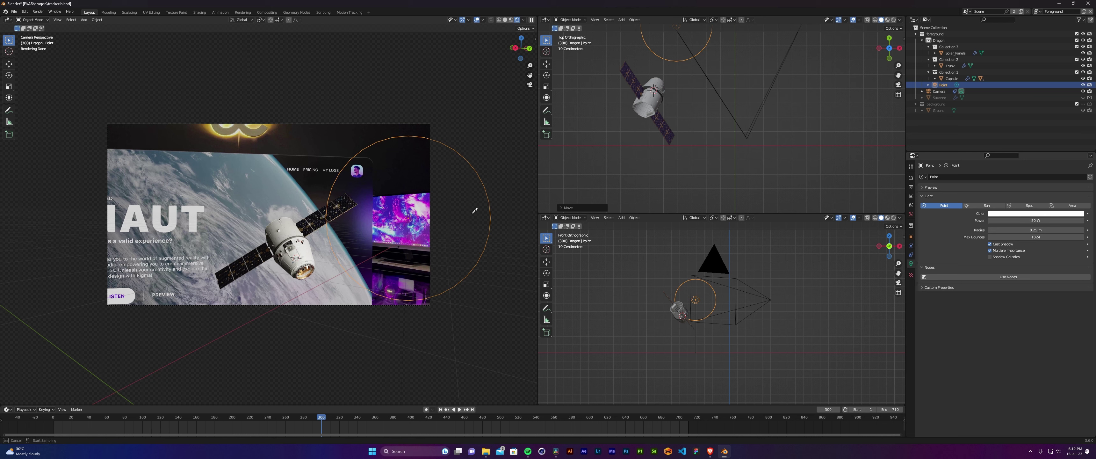
left_click(429, 201)
left_click(1054, 216)
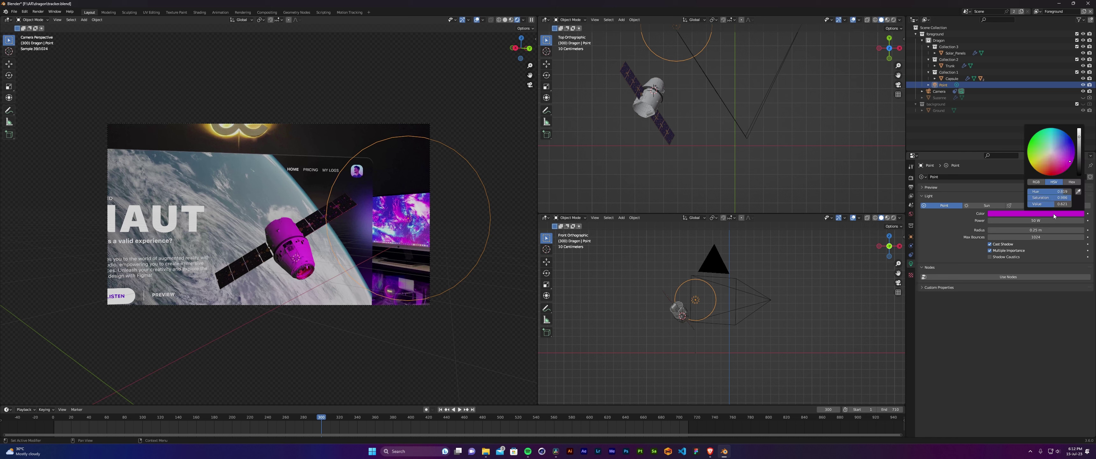
left_click(1027, 151)
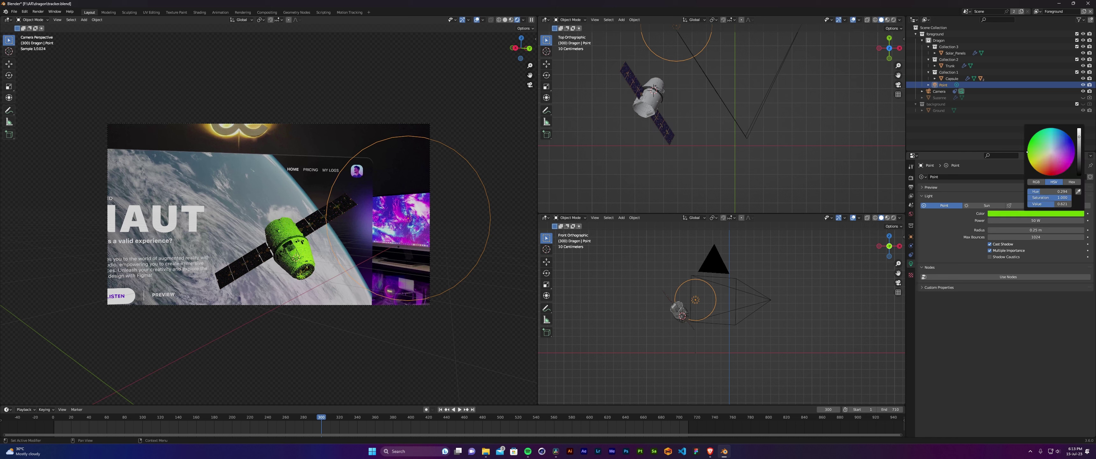
left_click_drag(1028, 154, 1056, 154)
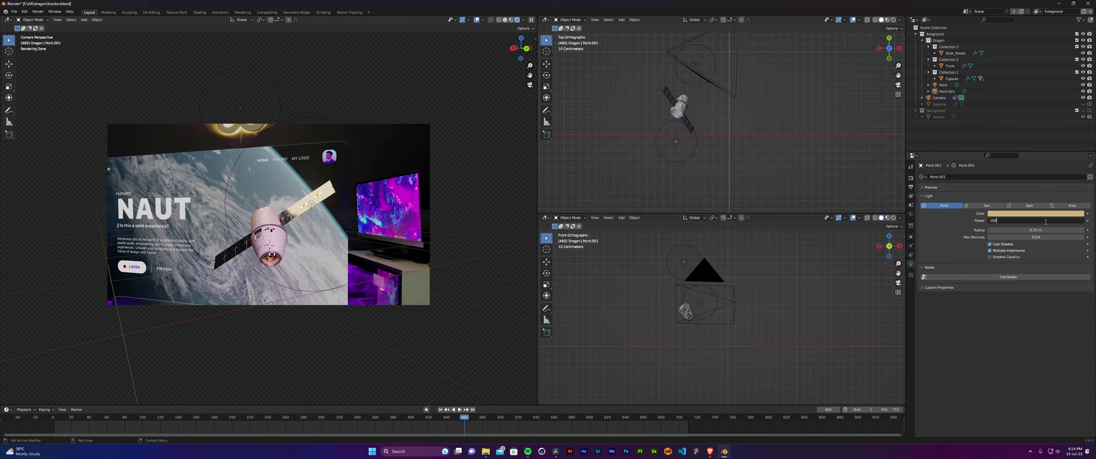
Rotate the spacecraft near the end of the animation and reposition the pink point light at frame 1.
key("r")
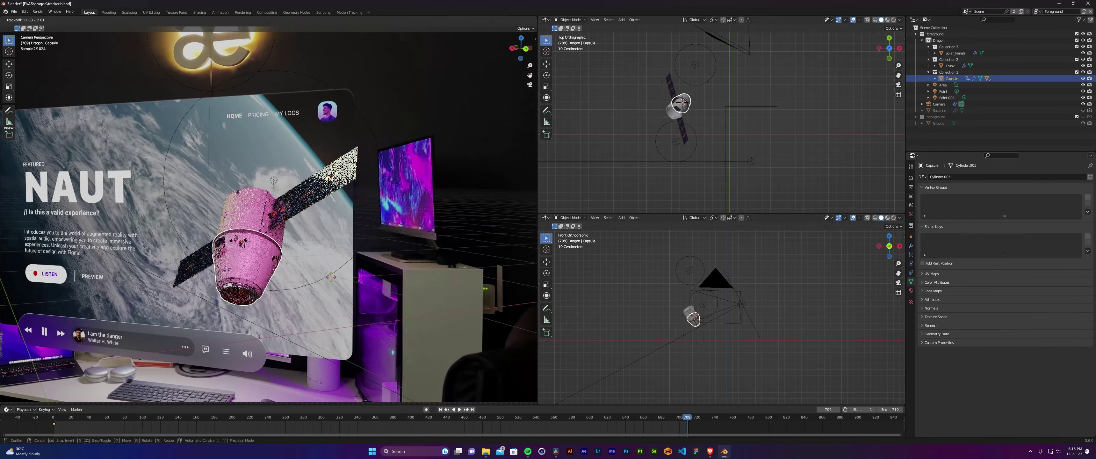
key("g")
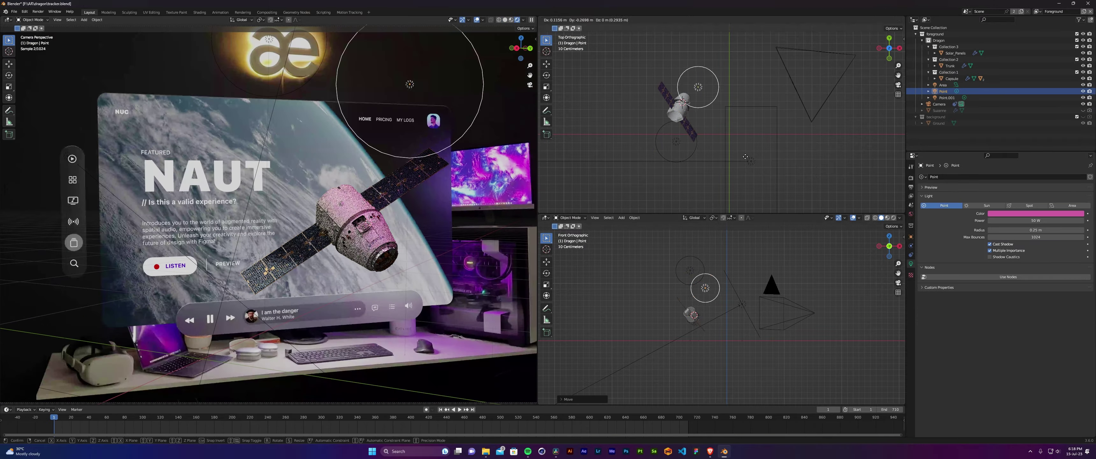
left_click(725, 274)
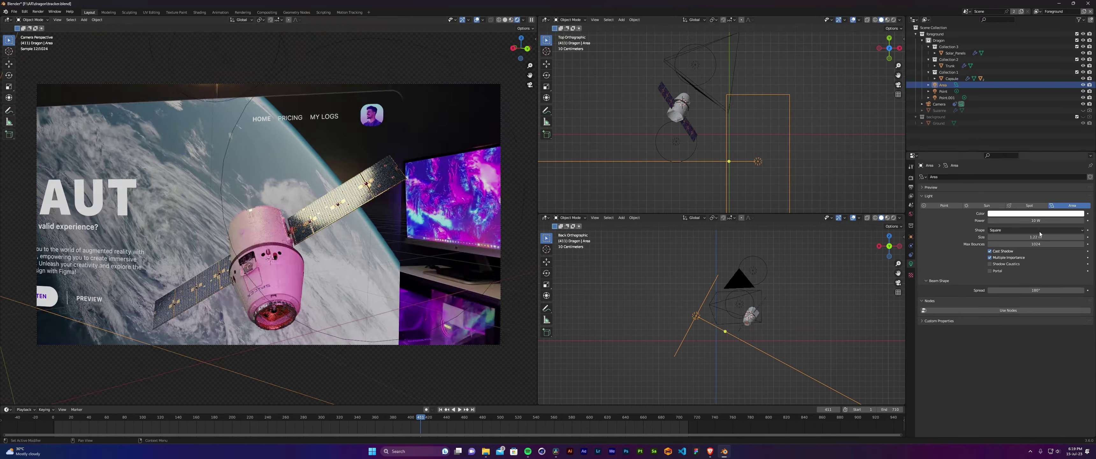
Set the area light's power to 25 W.
left_click(1035, 220)
type("25")
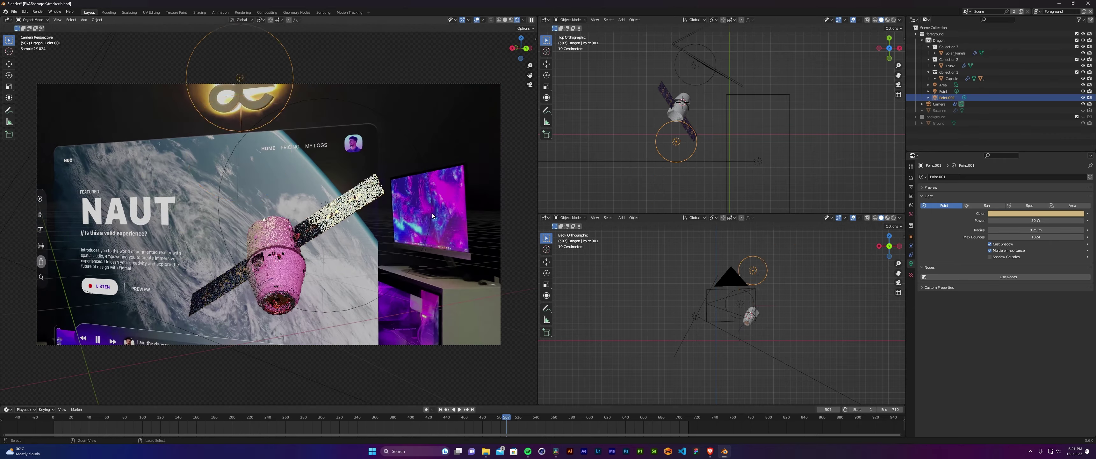
Select the capsule, rotate it freely near the start of the animation and go to frame 1.
left_click(680, 103)
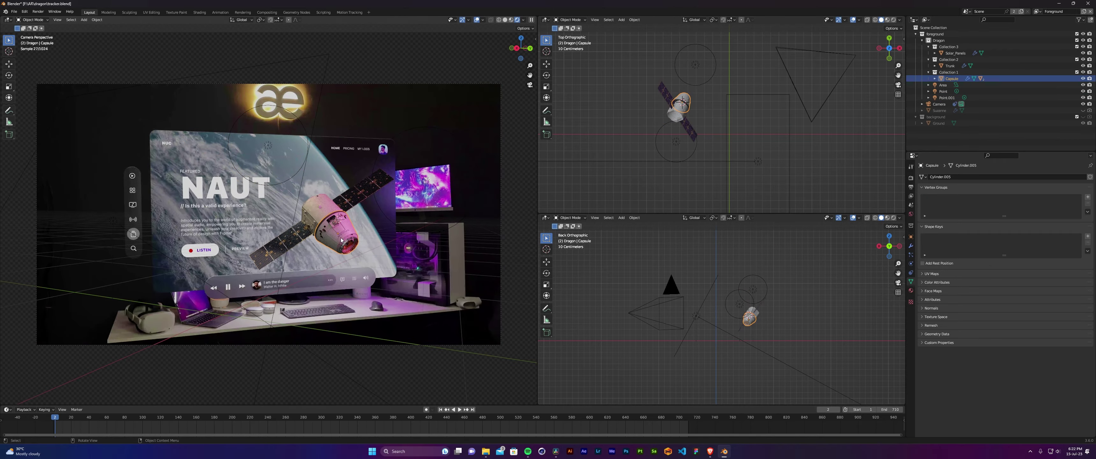
key("r")
key("r")
key("Return")
left_click_drag(55, 418, 53, 418)
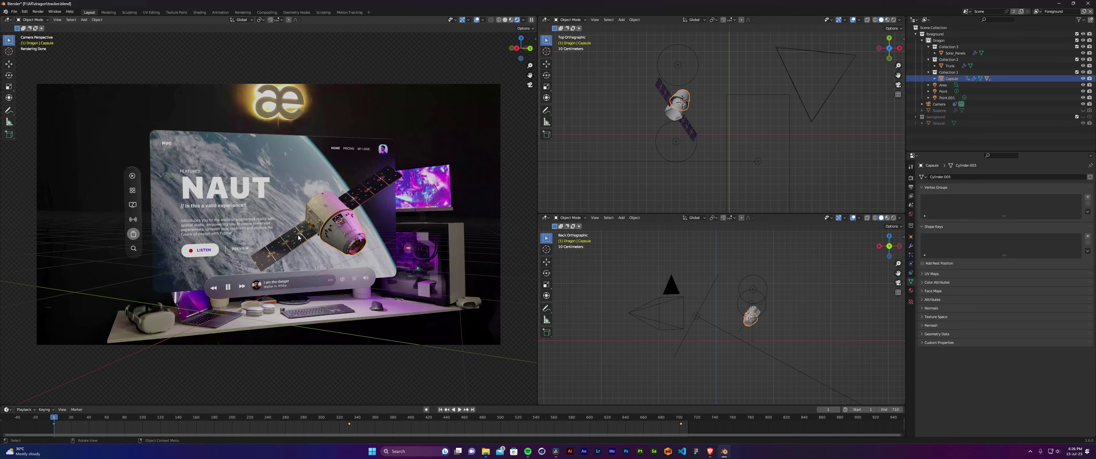
Hide the collection that contains the spacecraft's solar panels.
left_click(299, 237)
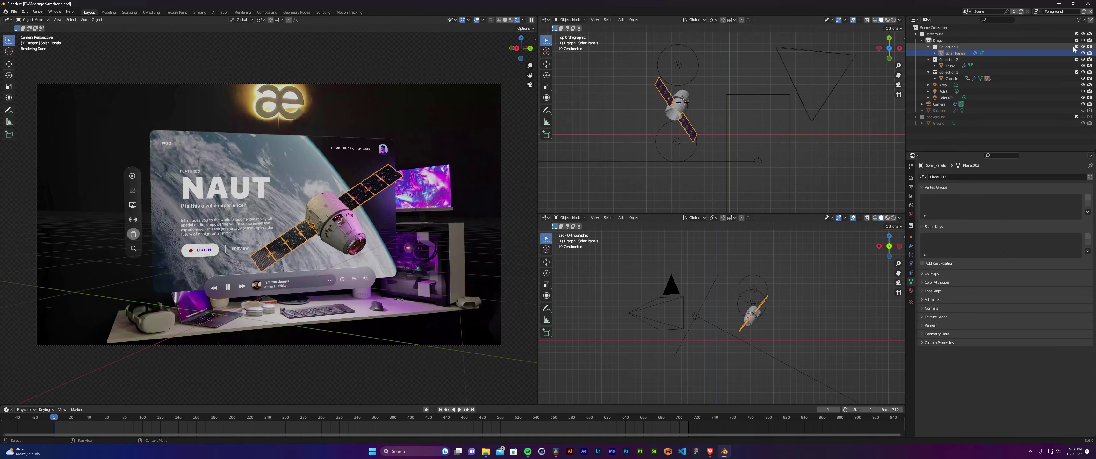
left_click(1083, 47)
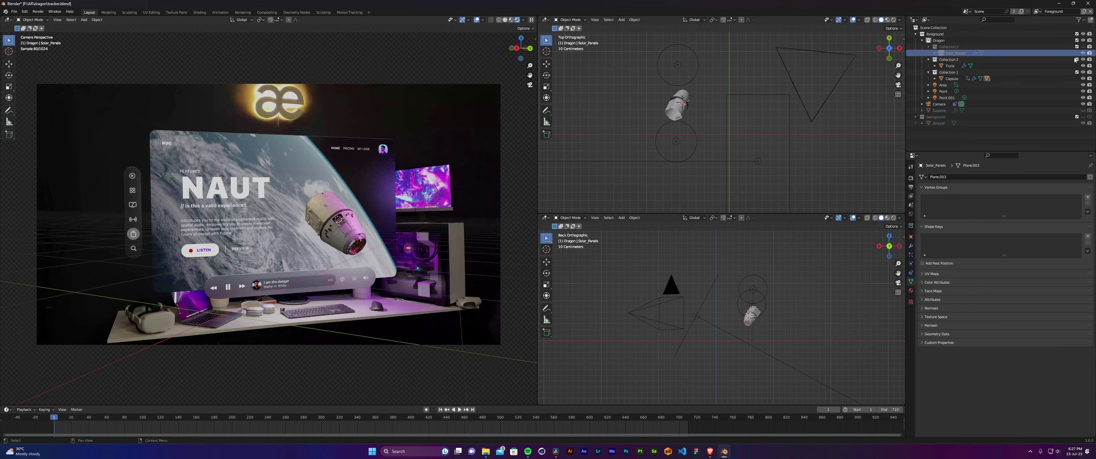
Delete the capsule's existing keyframes and scale the spacecraft up over the interface panel.
left_click(352, 233)
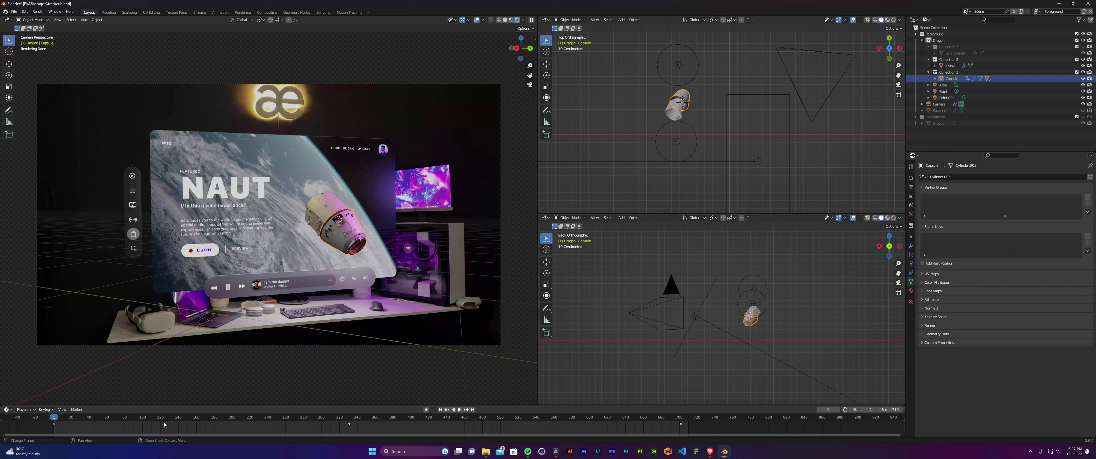
key("Delete")
key("s")
left_click(509, 236)
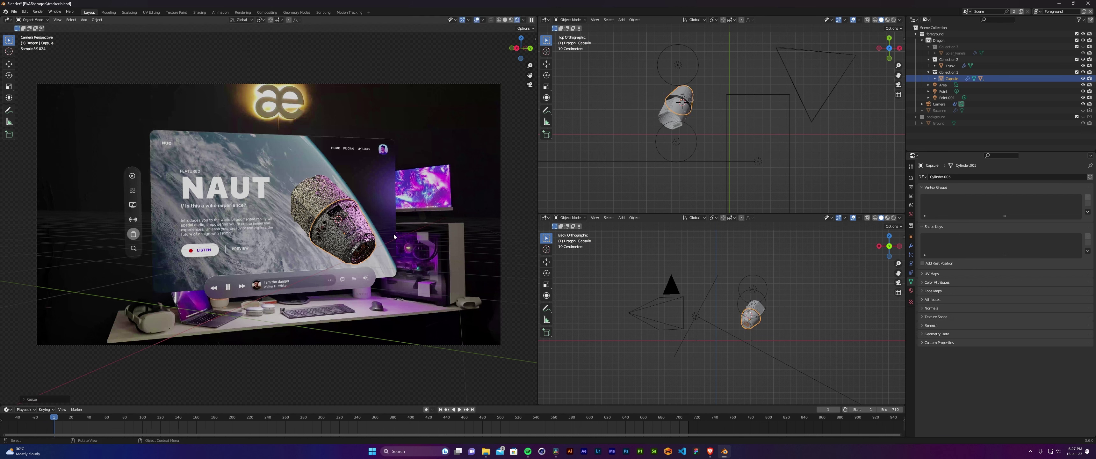
Play the animation to check the enlarged spacecraft and return to the start of the timeline.
key("space")
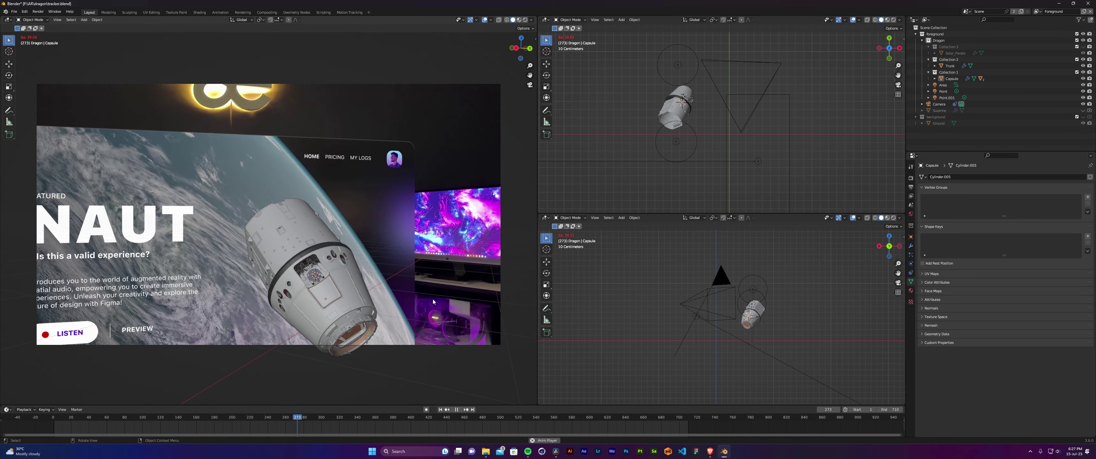
key("space")
left_click(55, 421)
key("space")
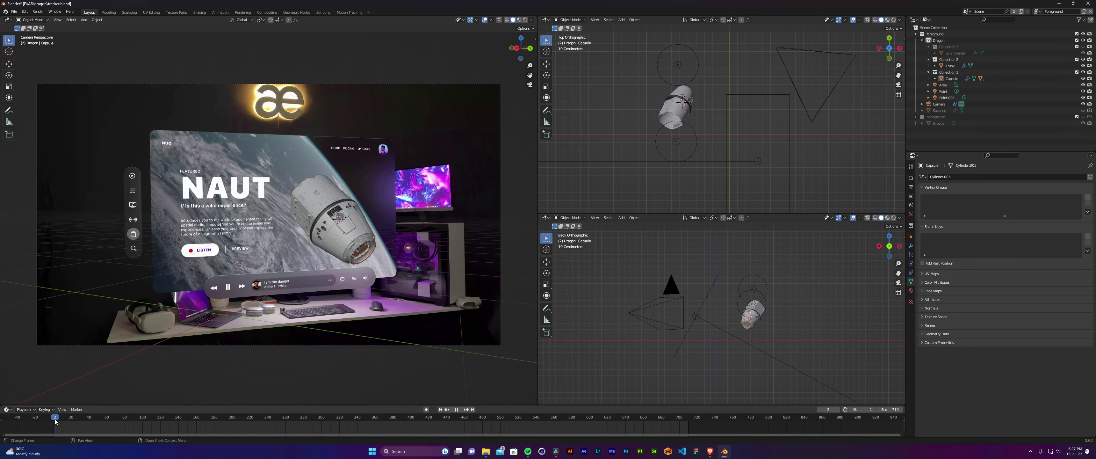
Switch the transform orientation to Local and insert a Rotation keyframe for the capsule at frame 1.
left_click(355, 228)
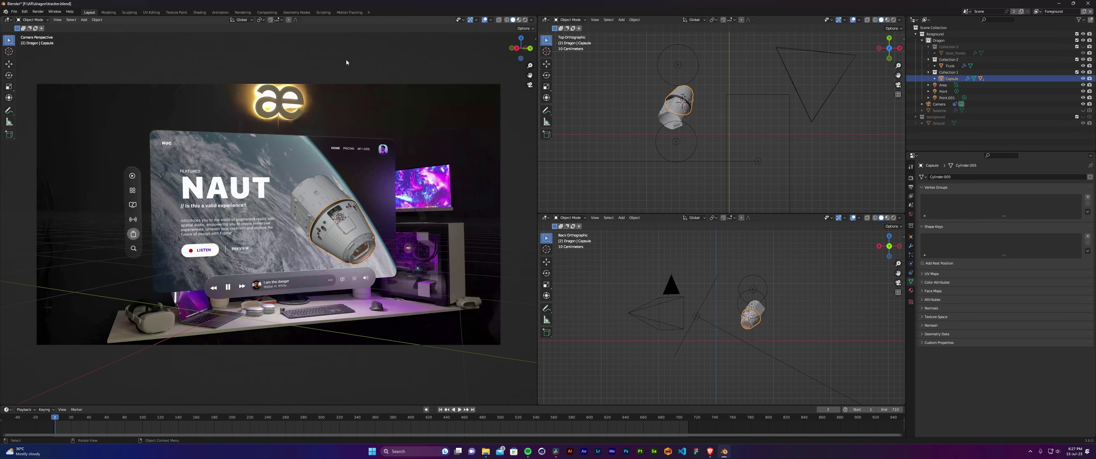
left_click(241, 20)
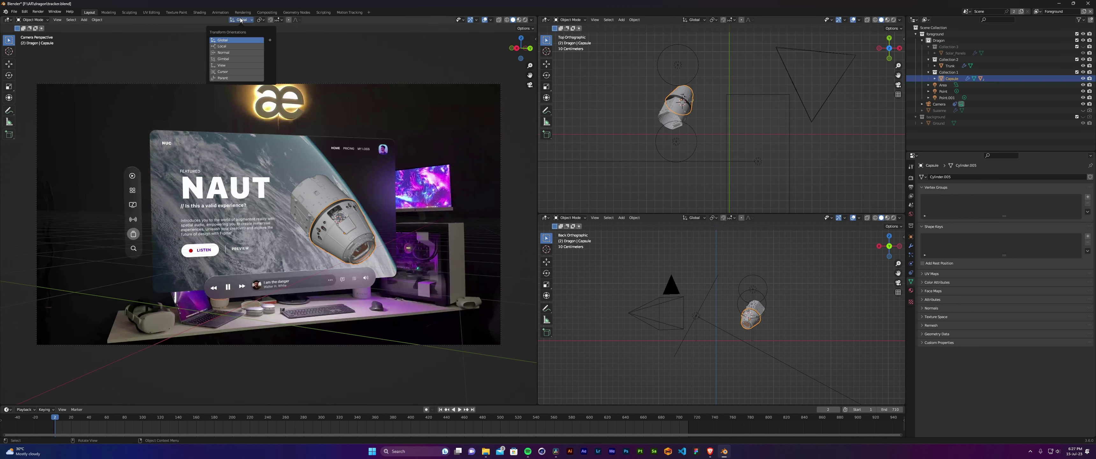
left_click(237, 47)
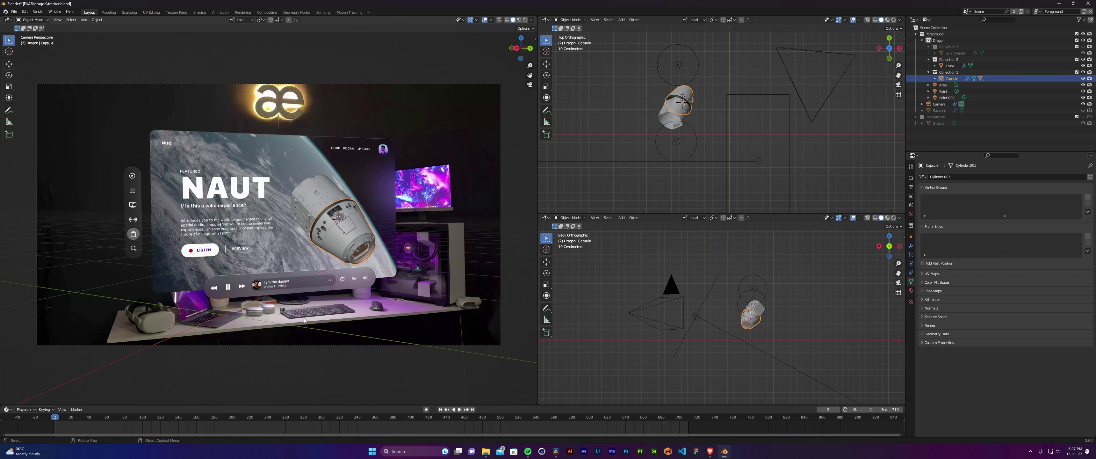
key("space")
key("i")
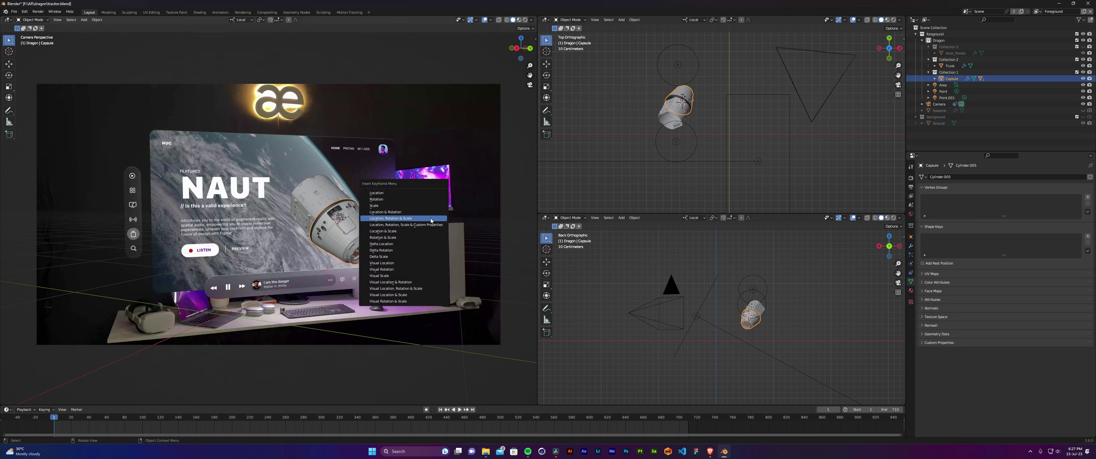
left_click(410, 200)
key("r")
key("z")
key("z")
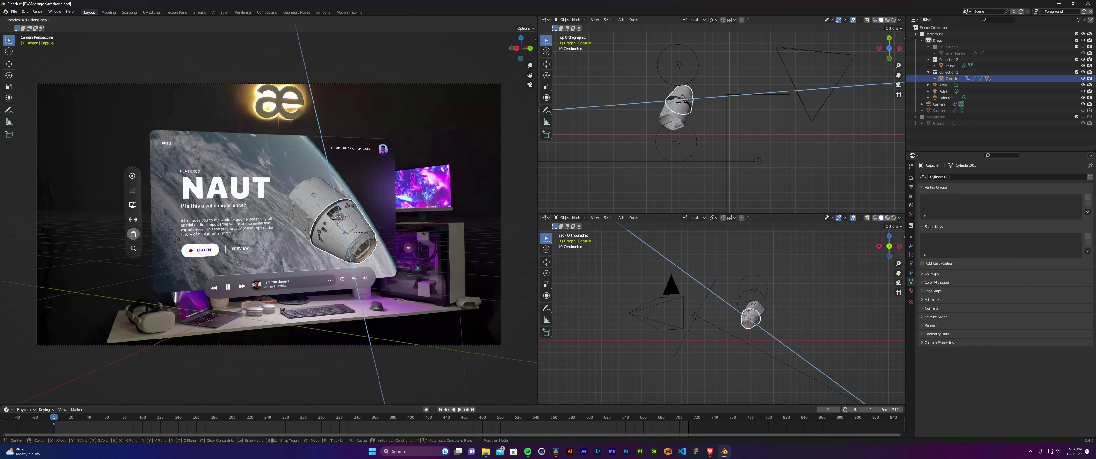
key("z")
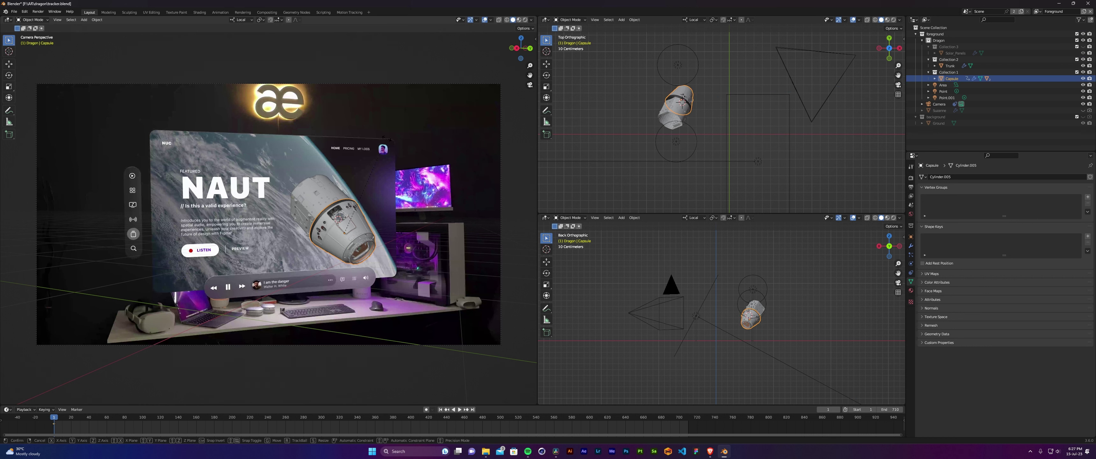
key("x")
left_click(376, 160)
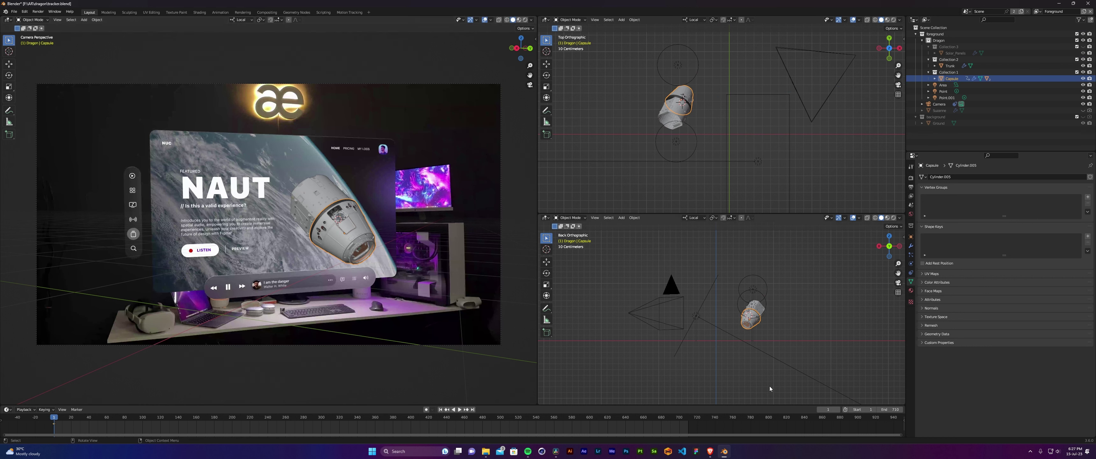
At frame 710, rotate the capsule around its local X axis and insert a Rotation keyframe.
left_click(689, 419)
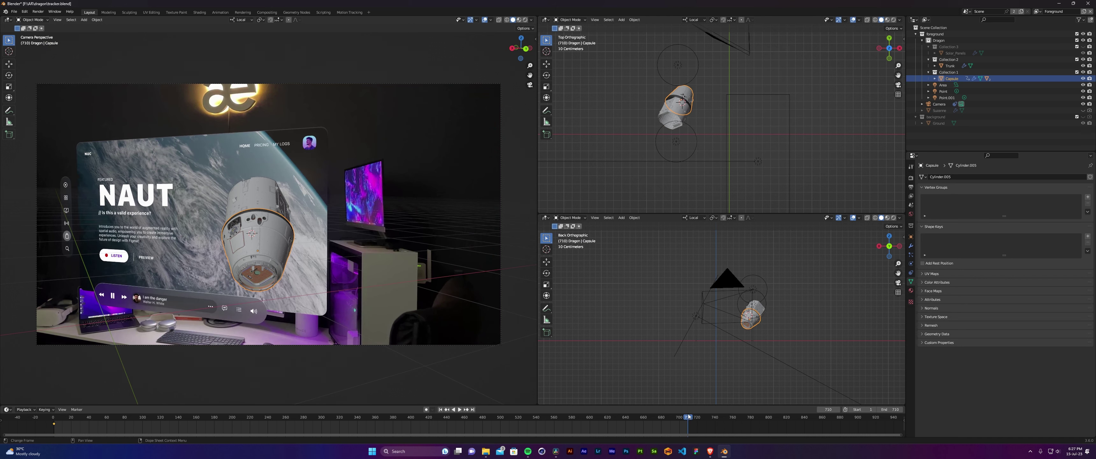
key("r")
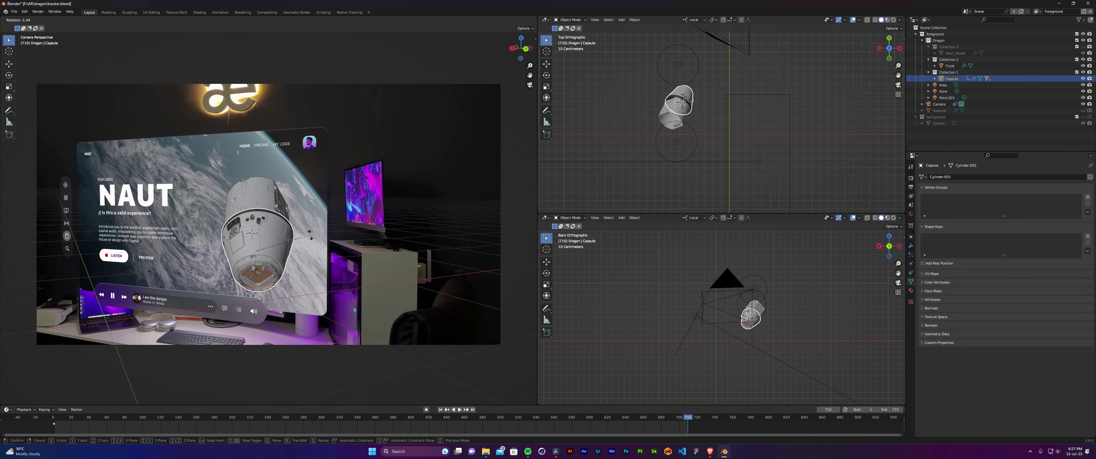
key("y")
key("y")
key("x")
key("x")
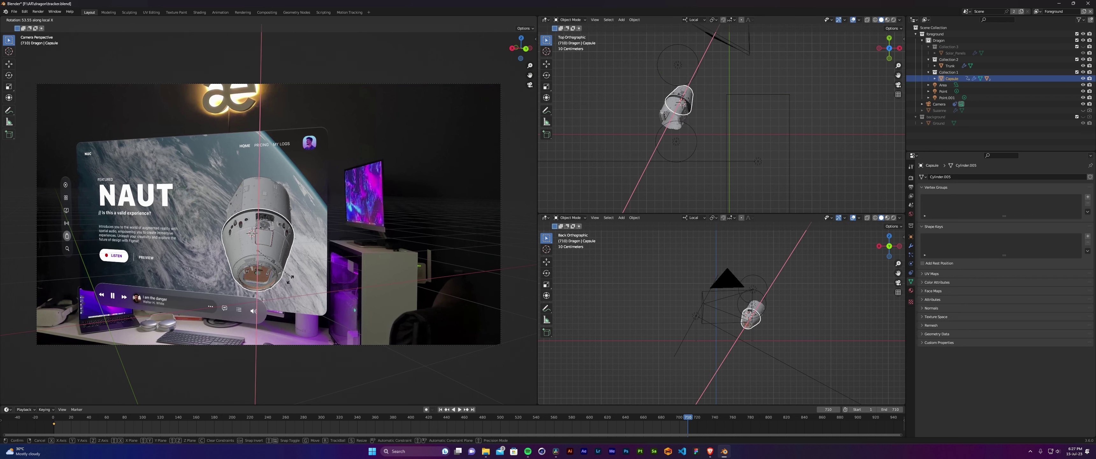
left_click(271, 235)
key("i")
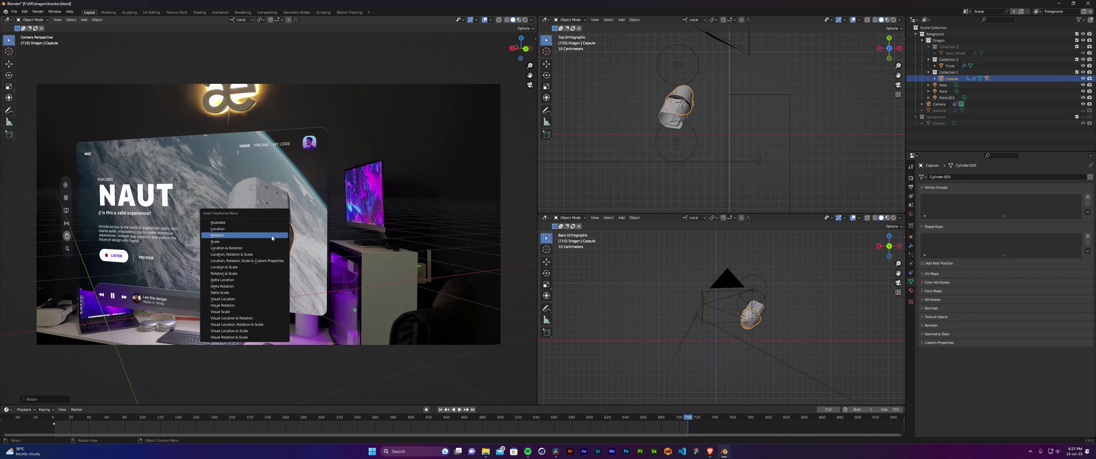
left_click(271, 236)
Play back the capsule's spin and set its keyframe interpolation mode to Linear.
key("space")
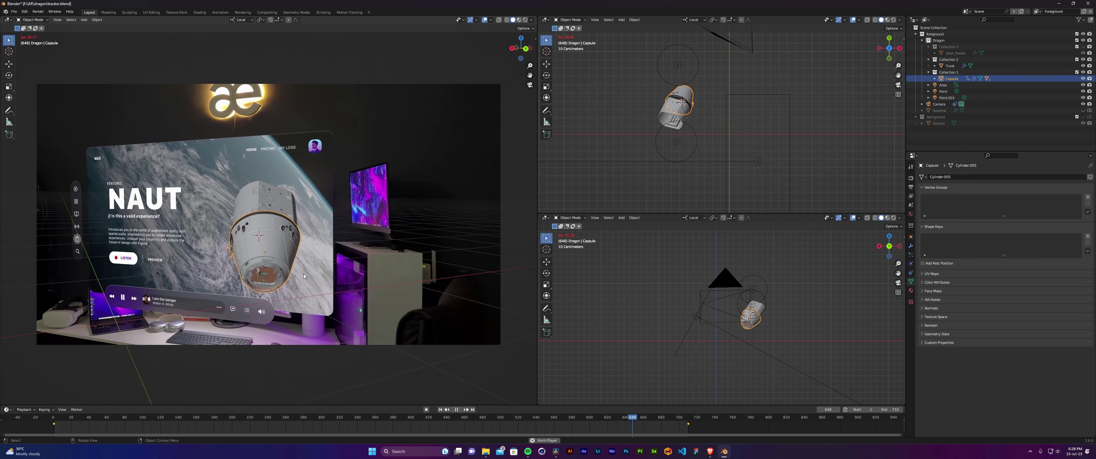
key("space")
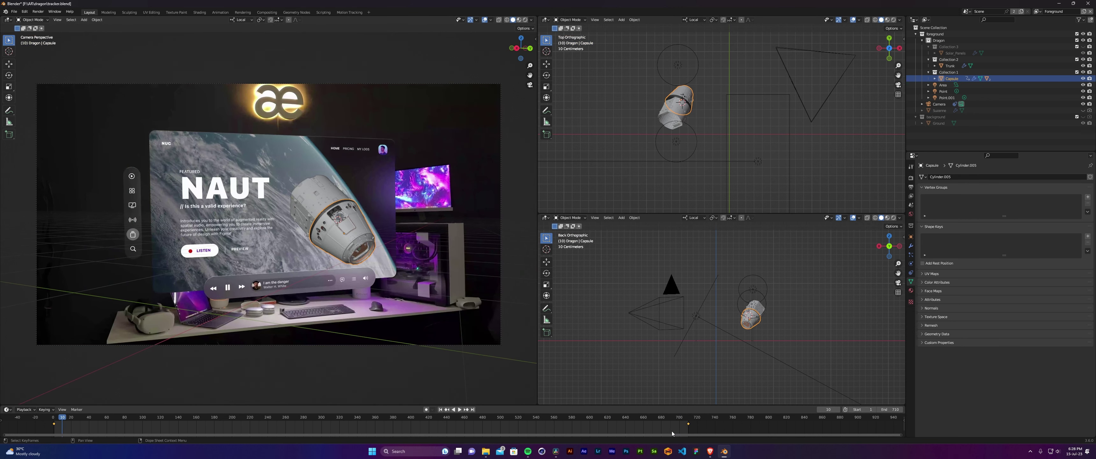
right_click(688, 424)
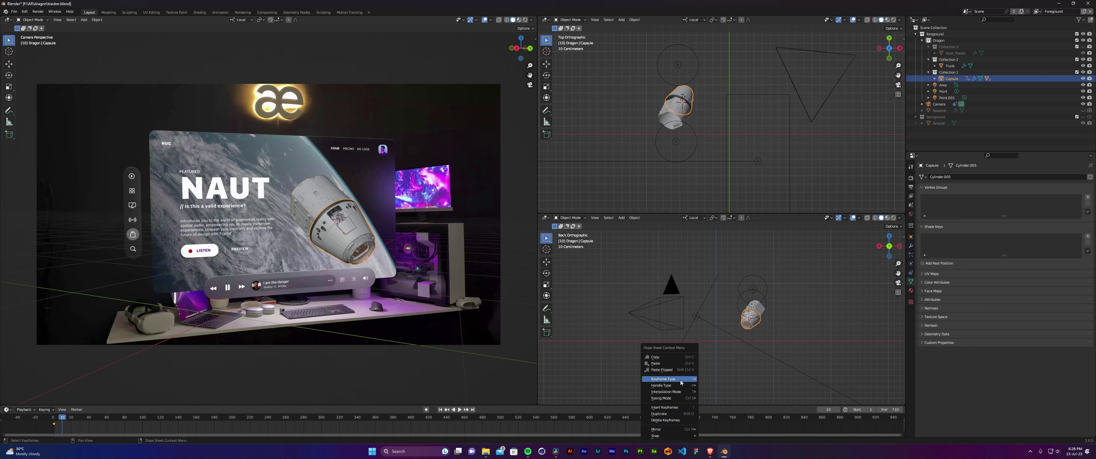
mouse_move(681, 386)
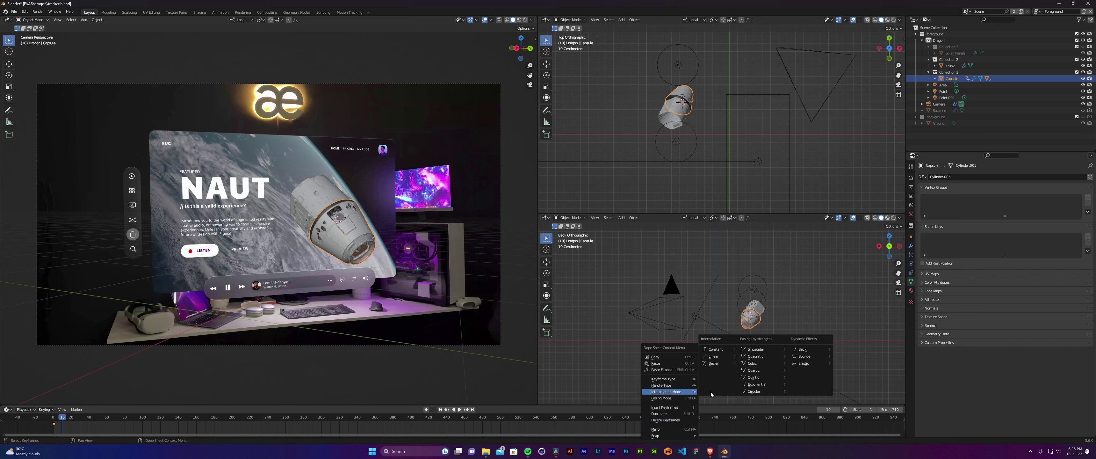
left_click(714, 357)
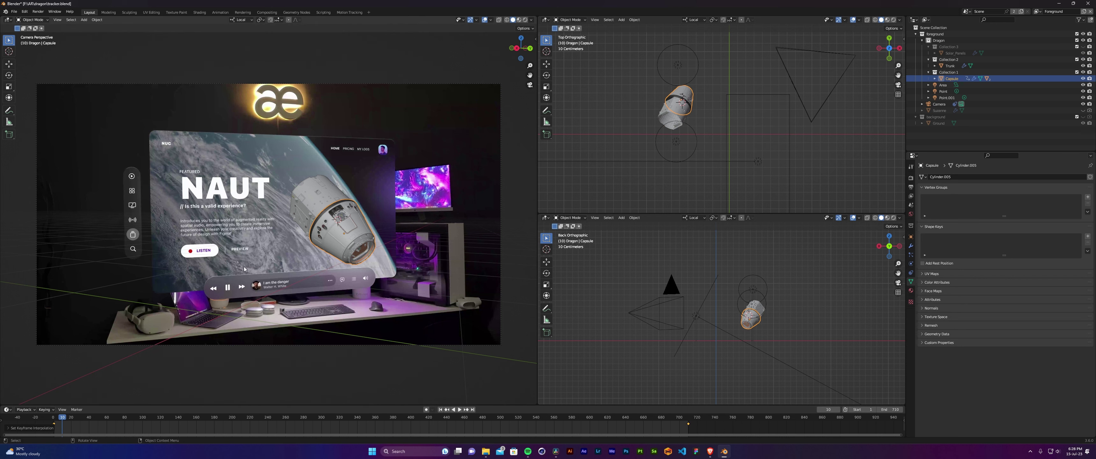
Switch the camera view to rendered shading and scrub the timeline to check the spin and lighting.
key("z")
left_click(223, 147)
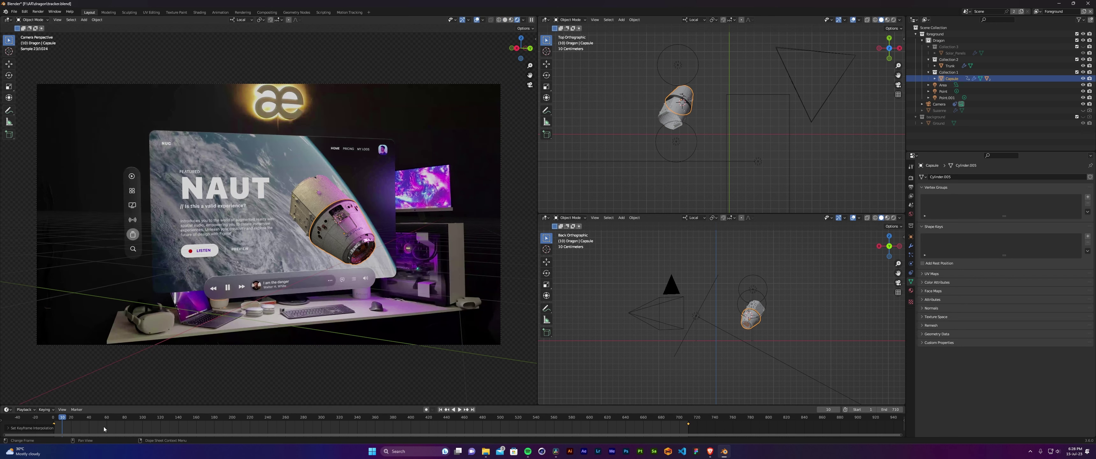
left_click_drag(150, 419, 430, 426)
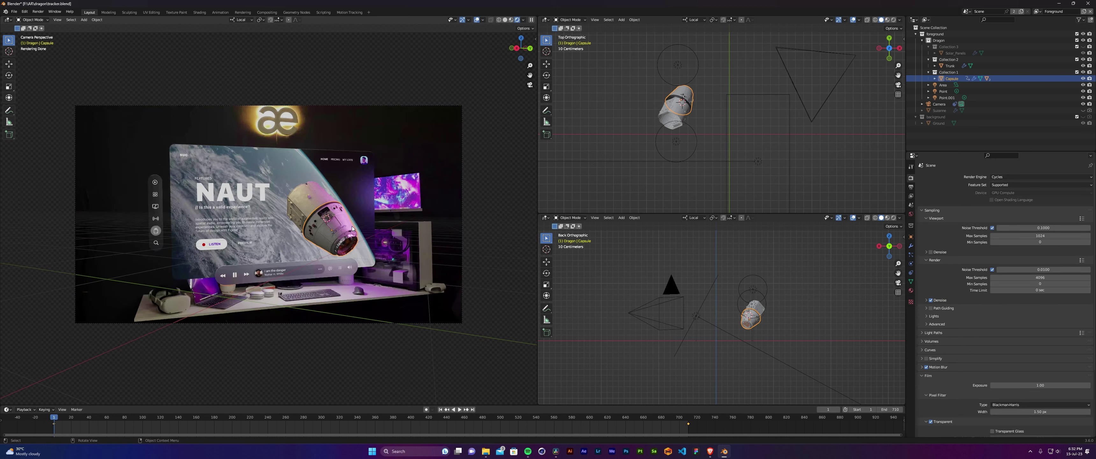
key("g")
key("x")
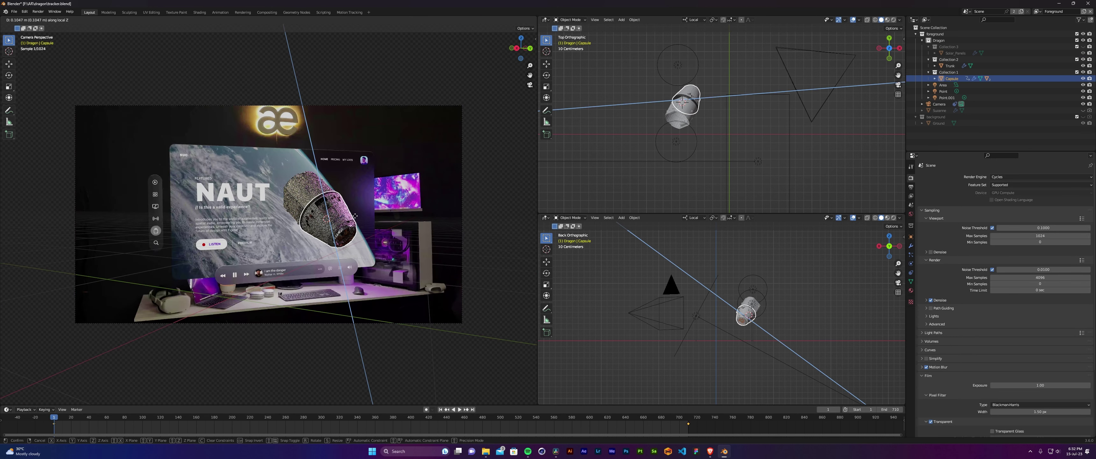
left_click(358, 220)
Move the capsule slightly along its local axes at frame 1, deselect it and advance to frame 2.
key("g")
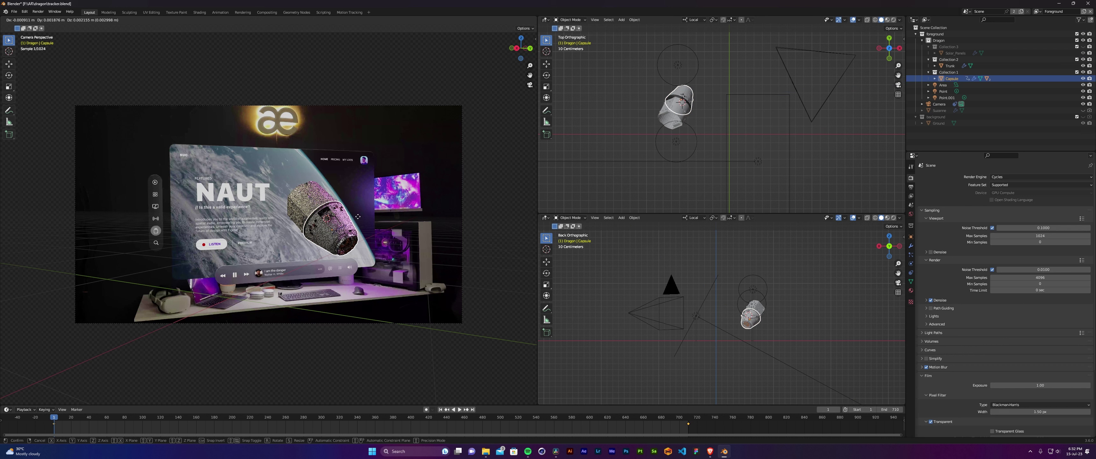
key("x")
key("z")
key("z")
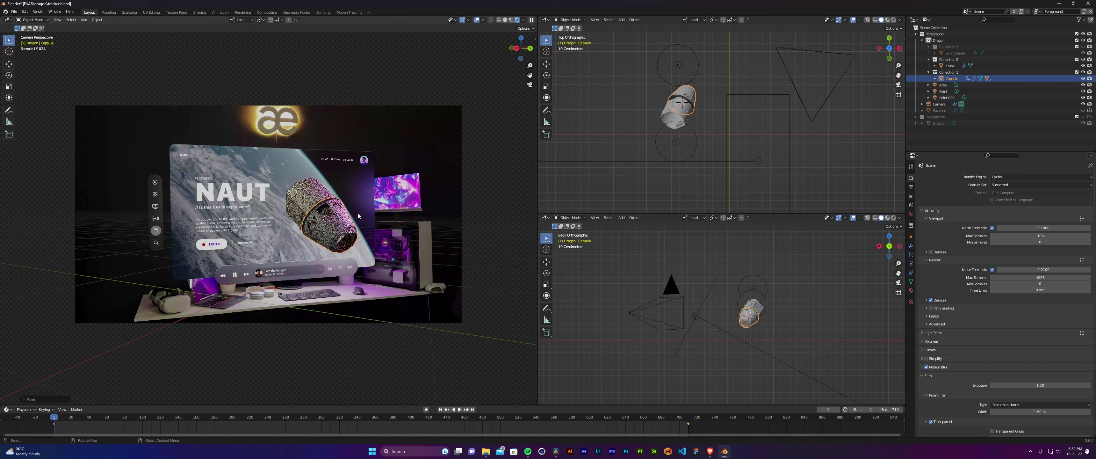
key("y")
left_click(362, 213)
left_click(666, 307)
key("Right")
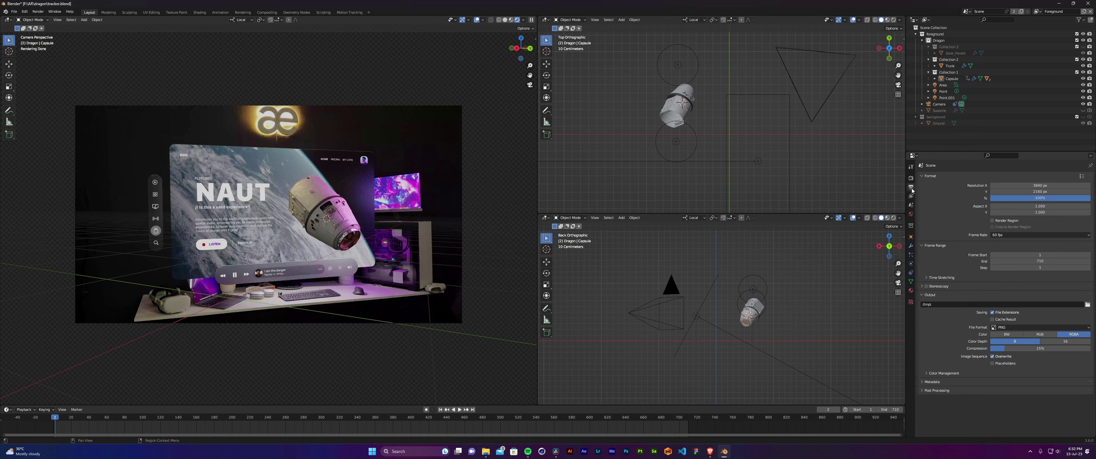
Open the folder selection for the render output and set the render denoiser to OptiX.
left_click(1087, 304)
left_click(911, 178)
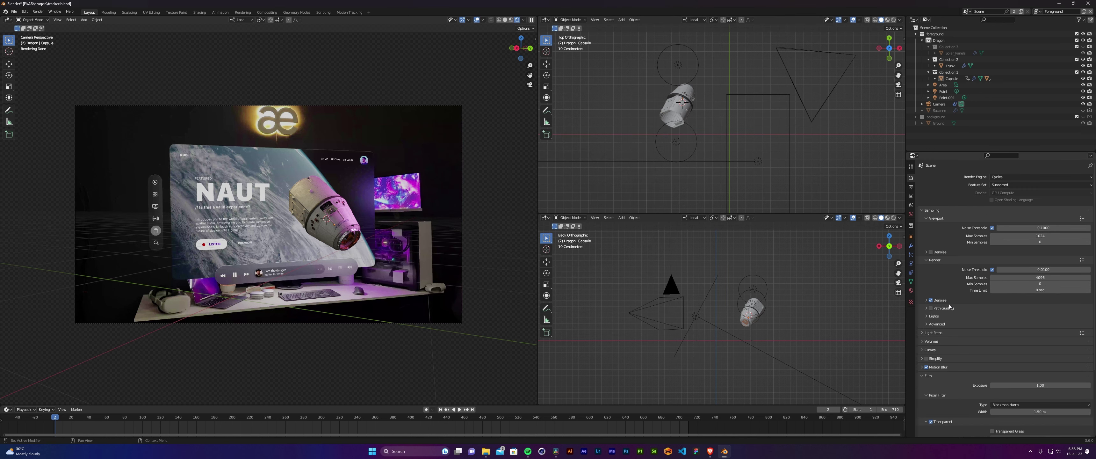
left_click(927, 301)
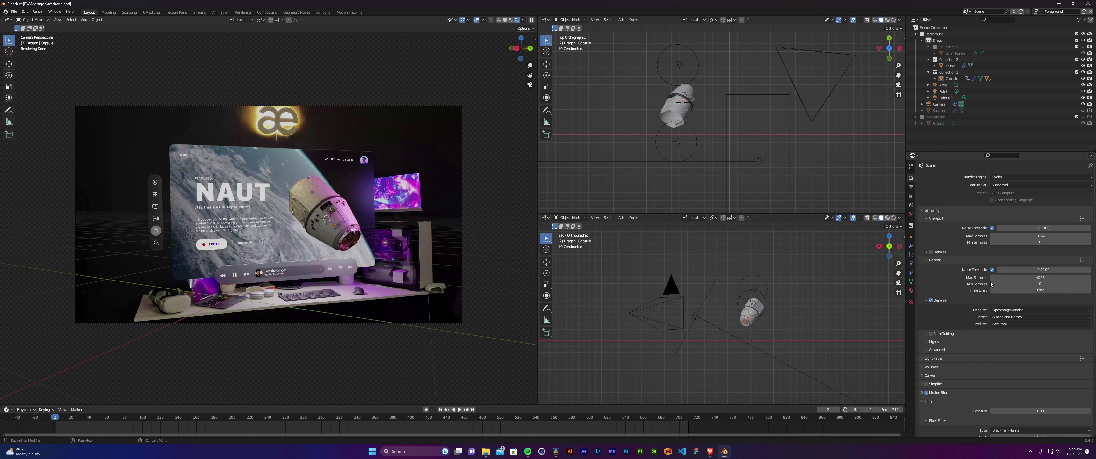
left_click(1015, 311)
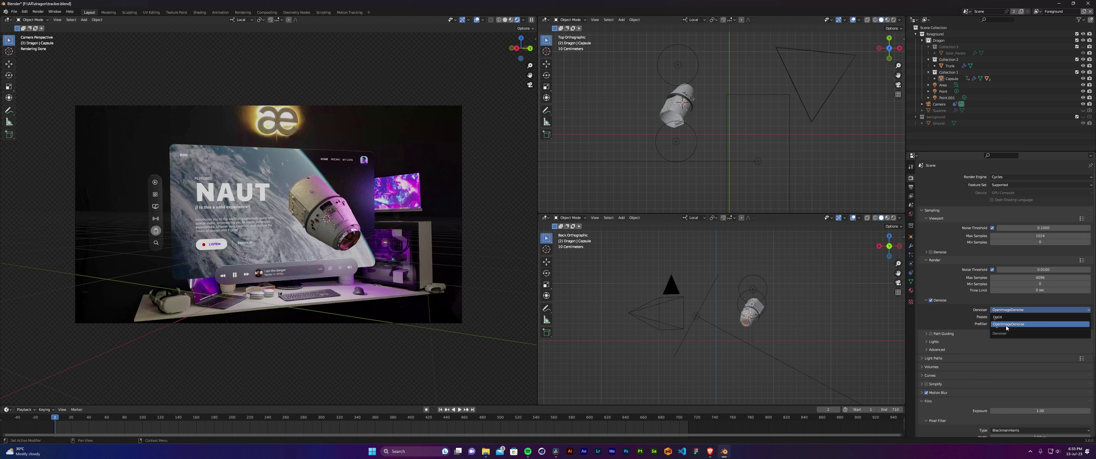
left_click(1005, 317)
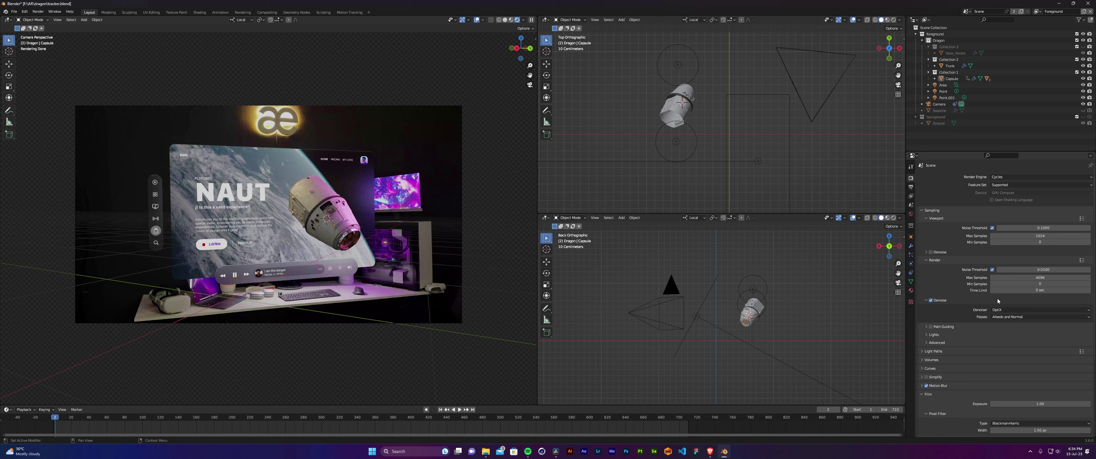
Disable the render noise threshold and set the render samples to 200.
left_click(992, 270)
left_click(1039, 277)
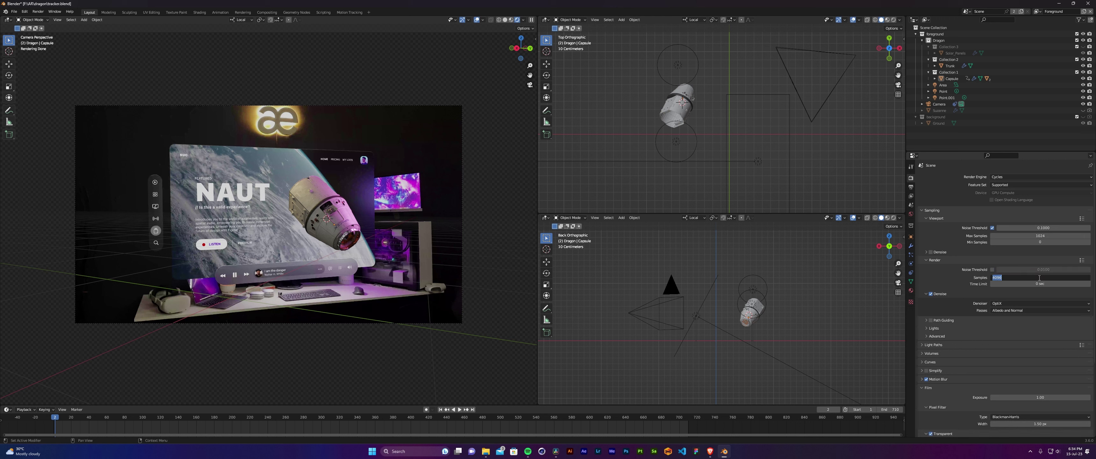
type("200")
key("Return")
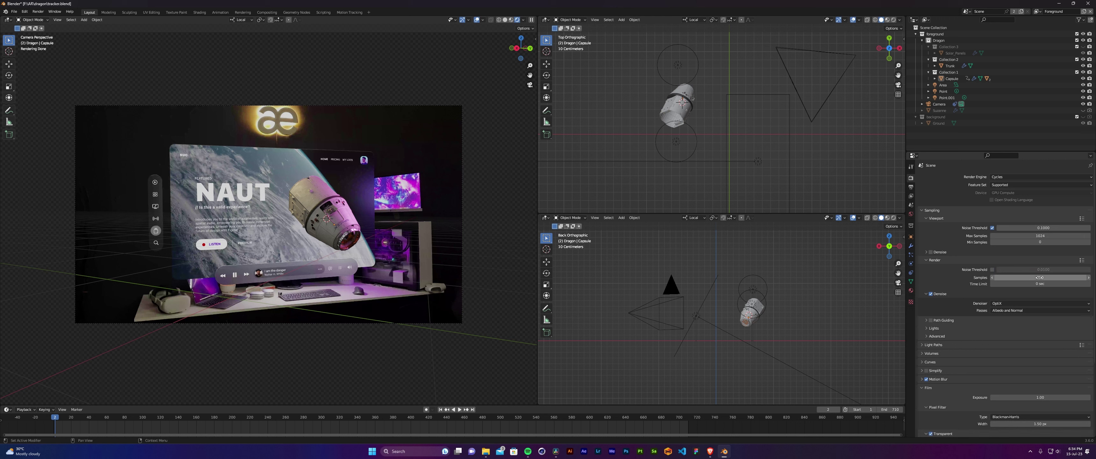